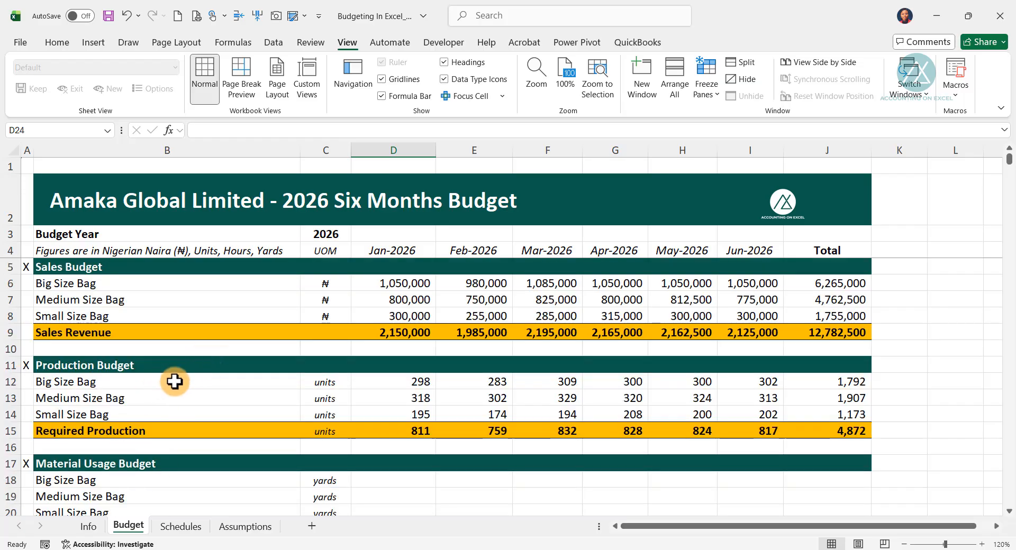
# Step: Review the Budget sheet from the sales and production budgets down to the empty Material Usage and Material Purchase sections
pyautogui.scroll(-4, 223, 380)
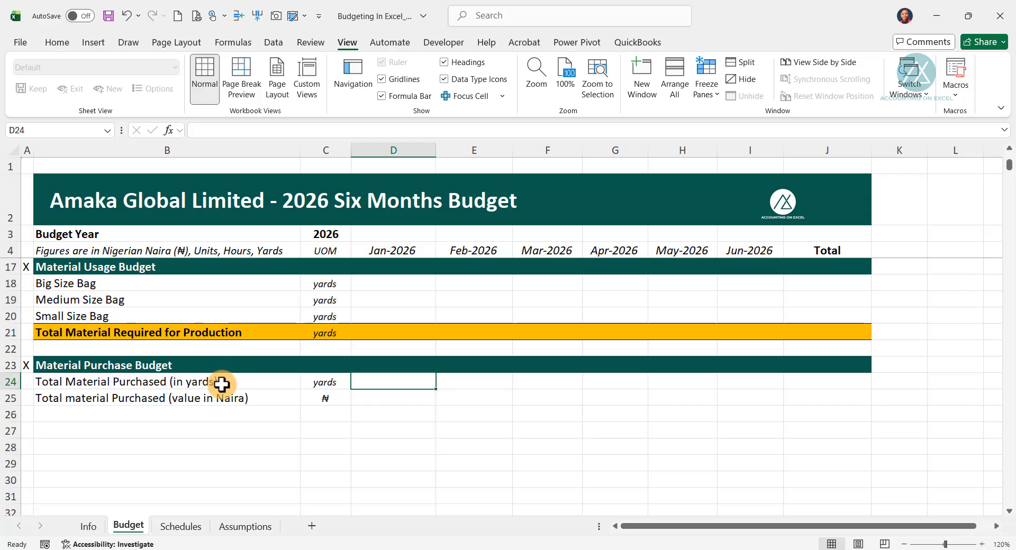
pyautogui.scroll(4, 224, 379)
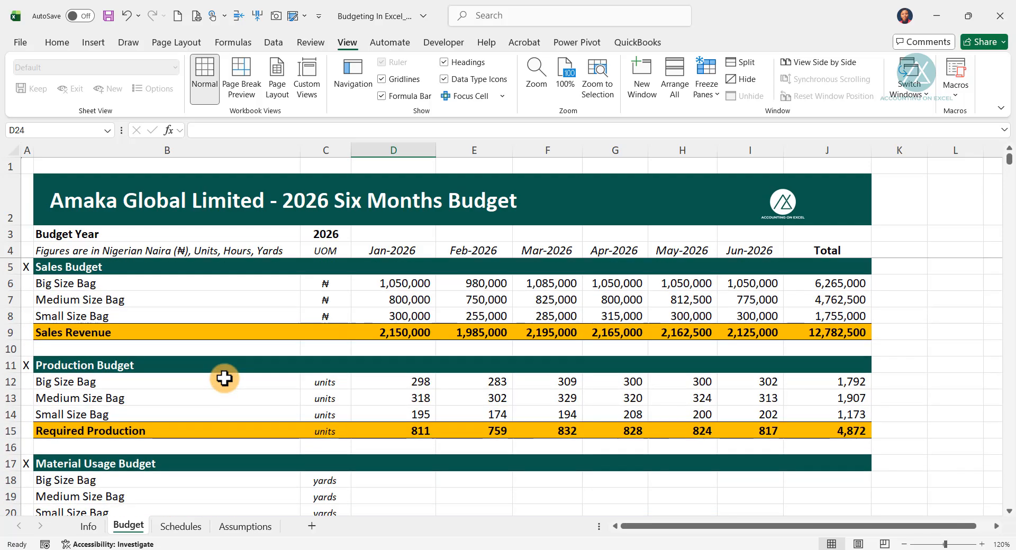
pyautogui.scroll(-4, 224, 379)
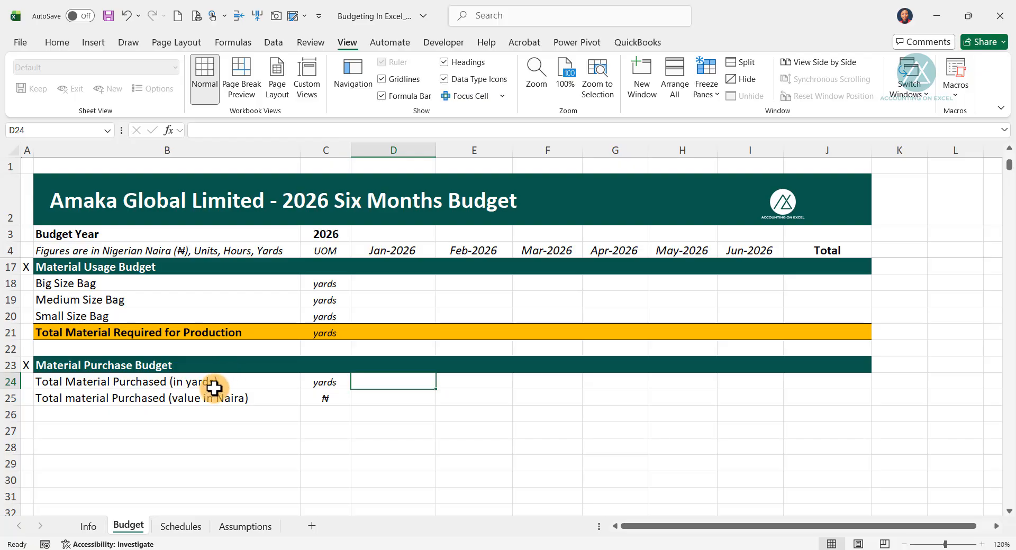
pyautogui.scroll(4, 217, 385)
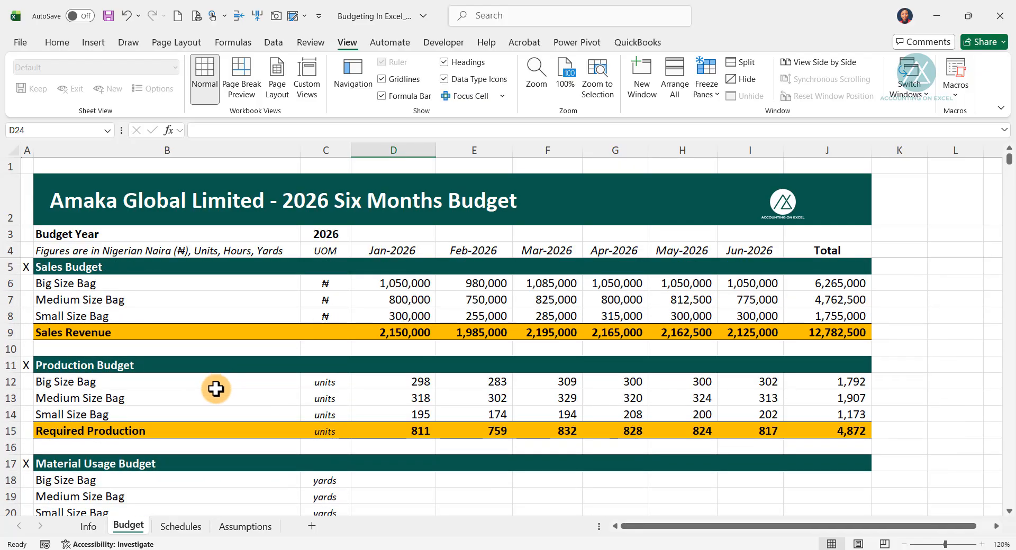
pyautogui.scroll(-5, 216, 386)
pyautogui.scroll(2, 217, 384)
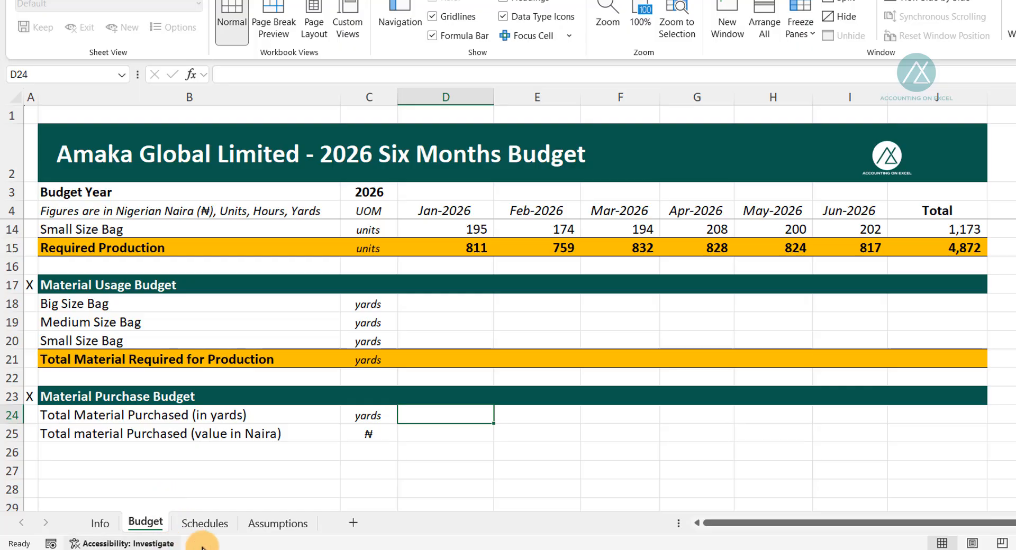
# Step: Review the Schedules sheet, from the production schedules down to the material usage and purchase computations
pyautogui.click(214, 523)
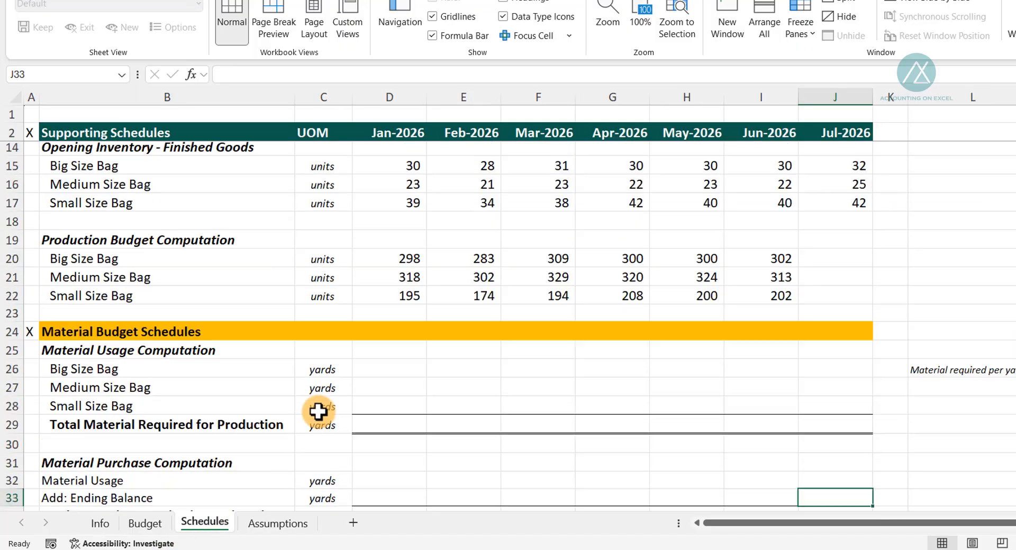
pyautogui.scroll(3, 313, 410)
pyautogui.scroll(-2, 311, 419)
pyautogui.scroll(6, 311, 420)
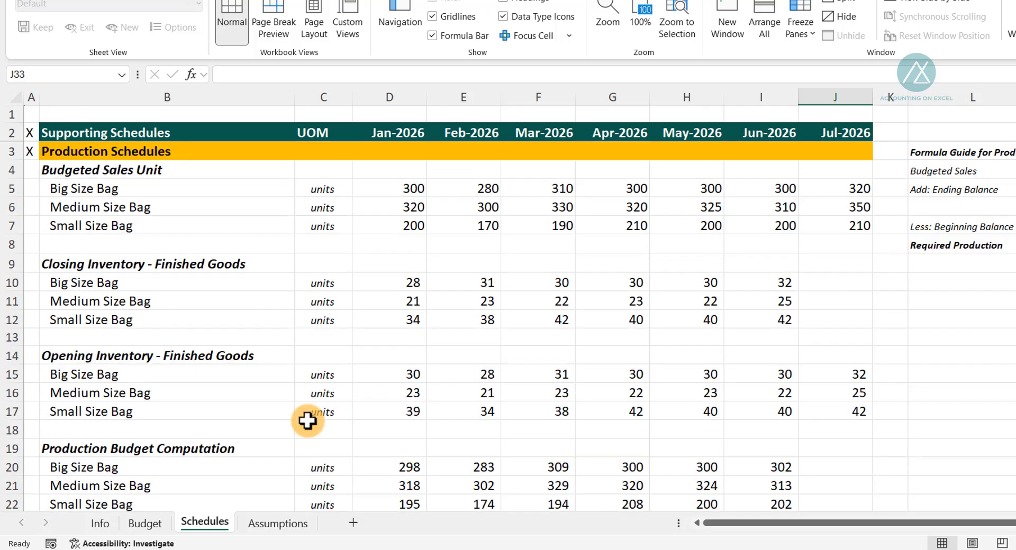
pyautogui.scroll(-8, 307, 421)
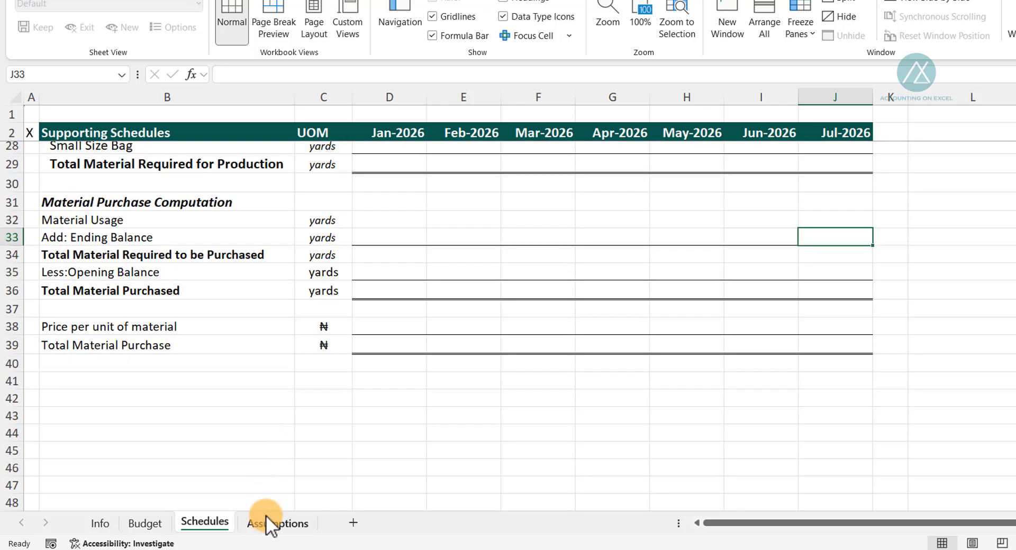
# Step: Open the Assumptions sheet at Material Budget Assumptions and move the direct material brief picture down, clear of the per-unit and price rows
pyautogui.click(266, 523)
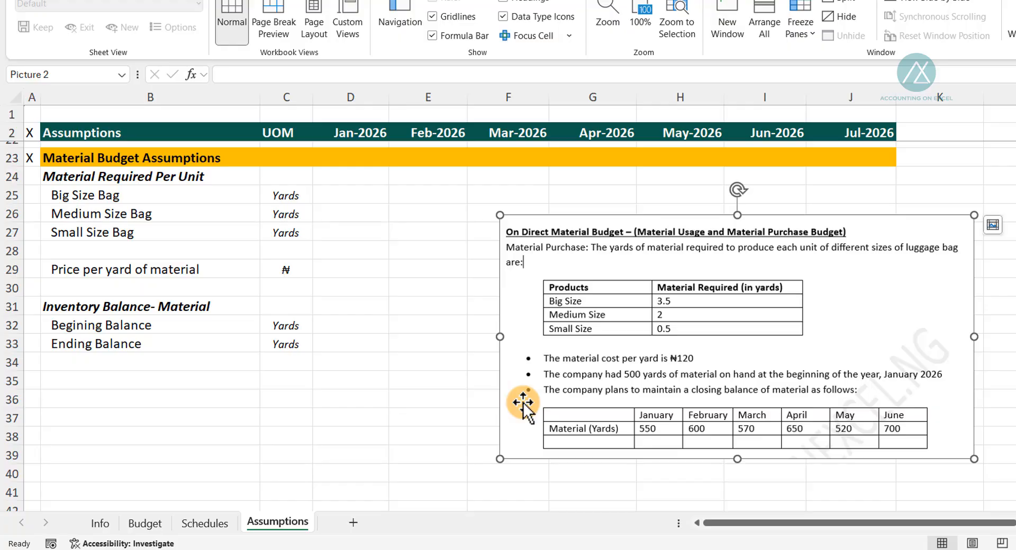
pyautogui.scroll(7, 519, 401)
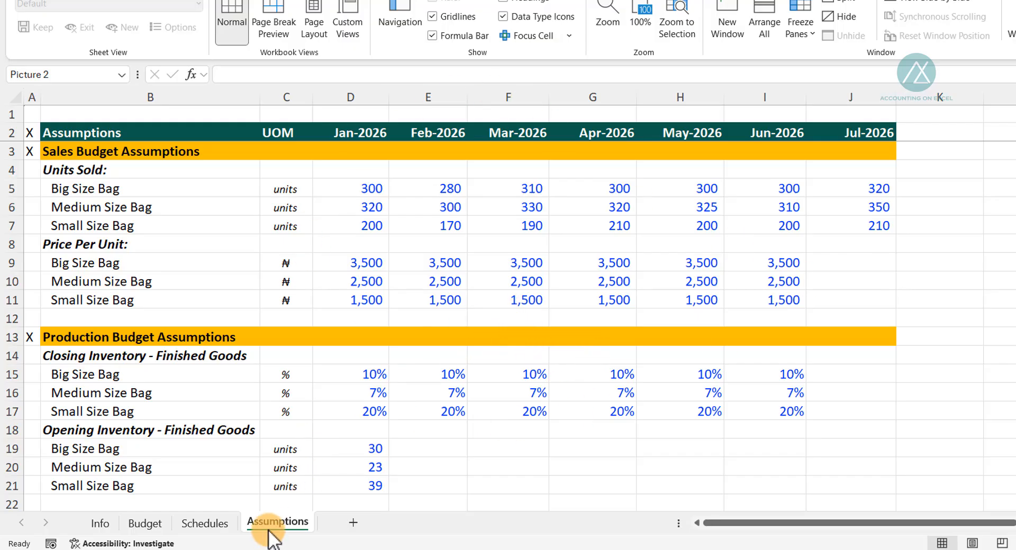
pyautogui.scroll(-6, 458, 387)
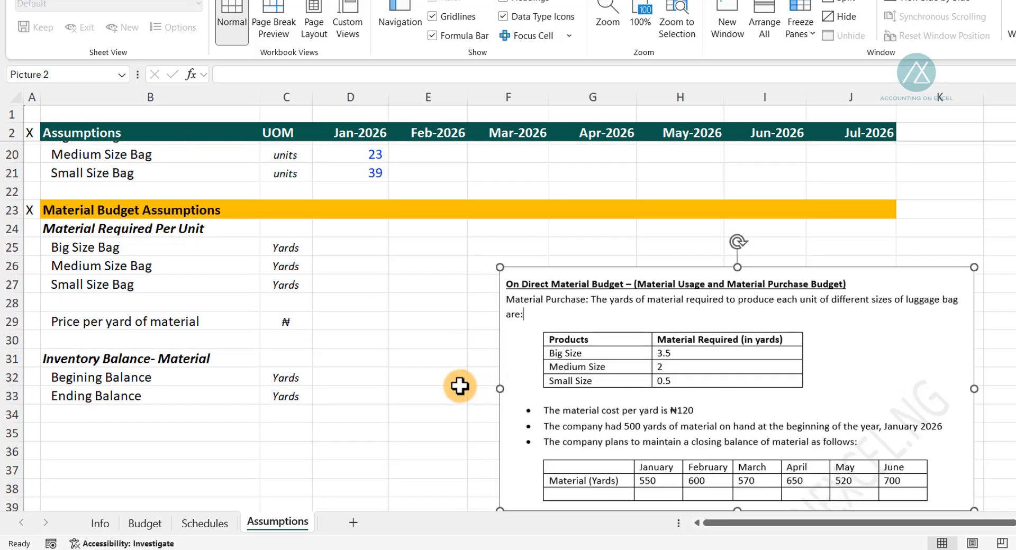
pyautogui.scroll(-1, 460, 386)
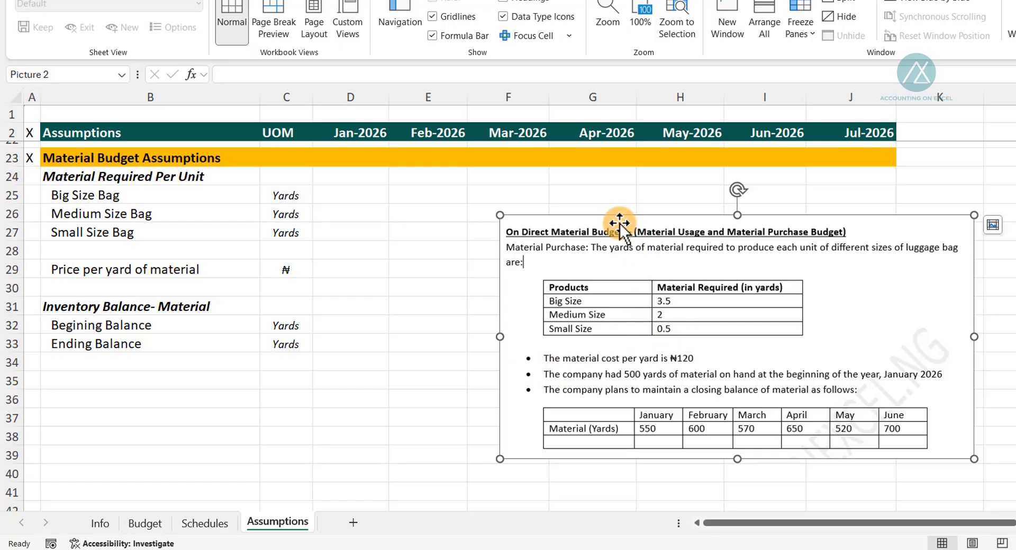
pyautogui.moveTo(619, 225); pyautogui.dragTo(583, 290)
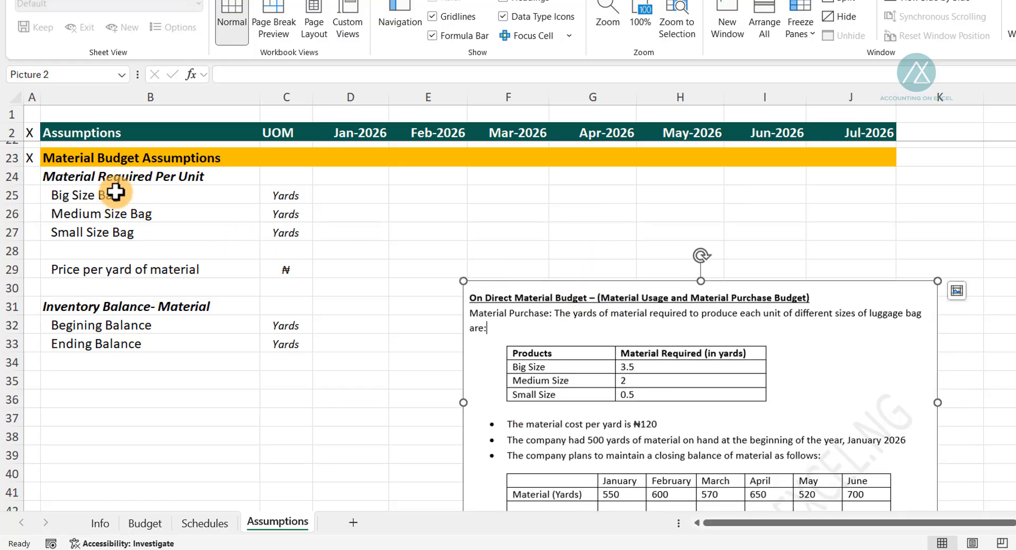
# Step: Enter material required per unit as 3.5, 2 and 0.5 yards for big, medium and small bags, filled from January through June 2026
pyautogui.click(335, 195)
pyautogui.write('3')
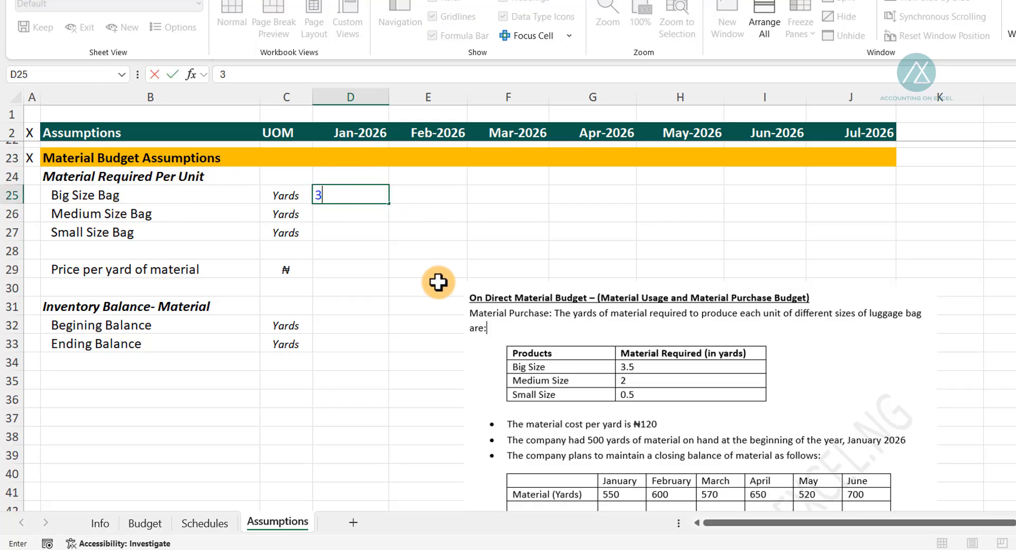
pyautogui.write('.5')
pyautogui.press('Return')
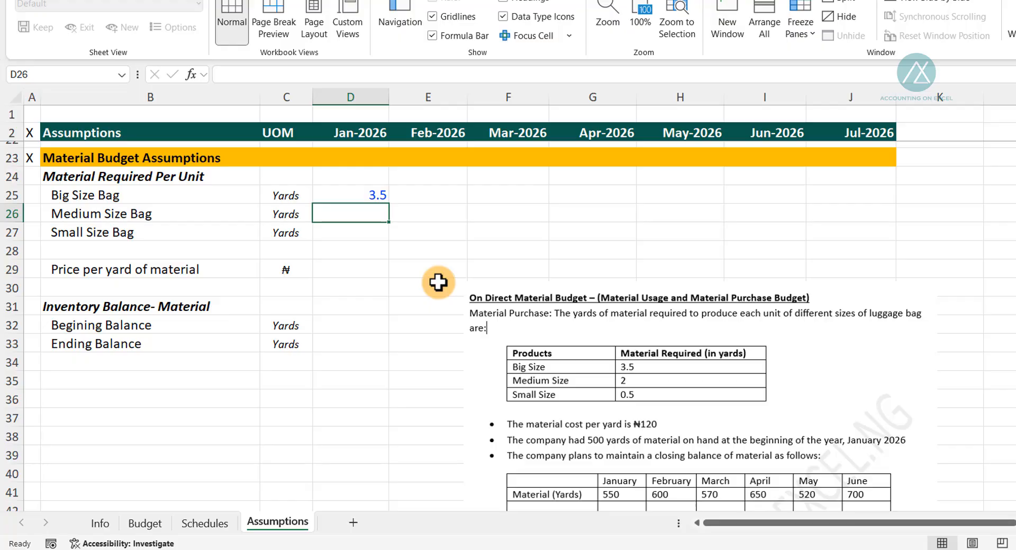
pyautogui.write('2')
pyautogui.press('Return')
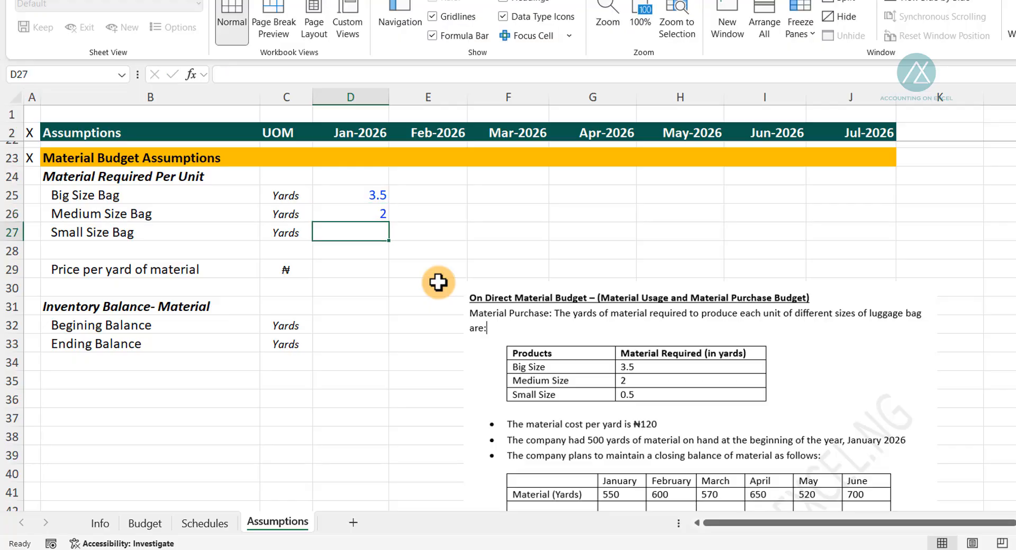
pyautogui.write('.5')
pyautogui.press('Return')
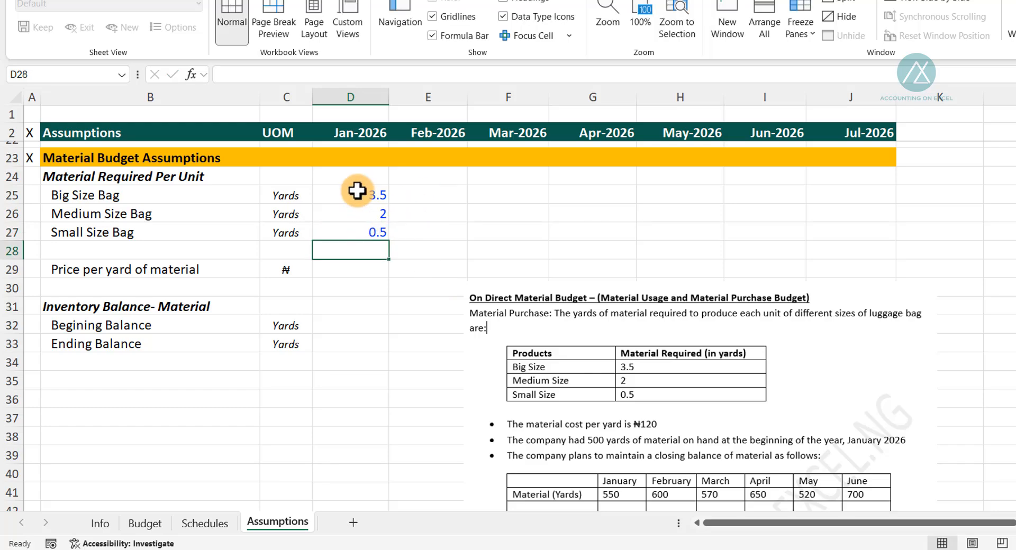
pyautogui.moveTo(358, 190); pyautogui.dragTo(796, 228)
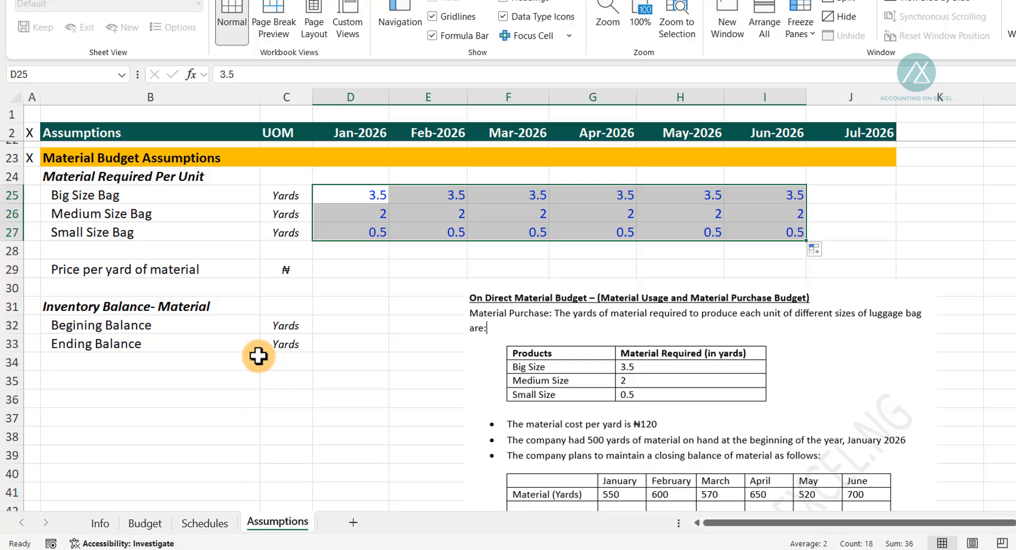
# Step: Set the price per yard of material to 120 for January 2026 and fill it across through June 2026
pyautogui.scroll(-1, 606, 412)
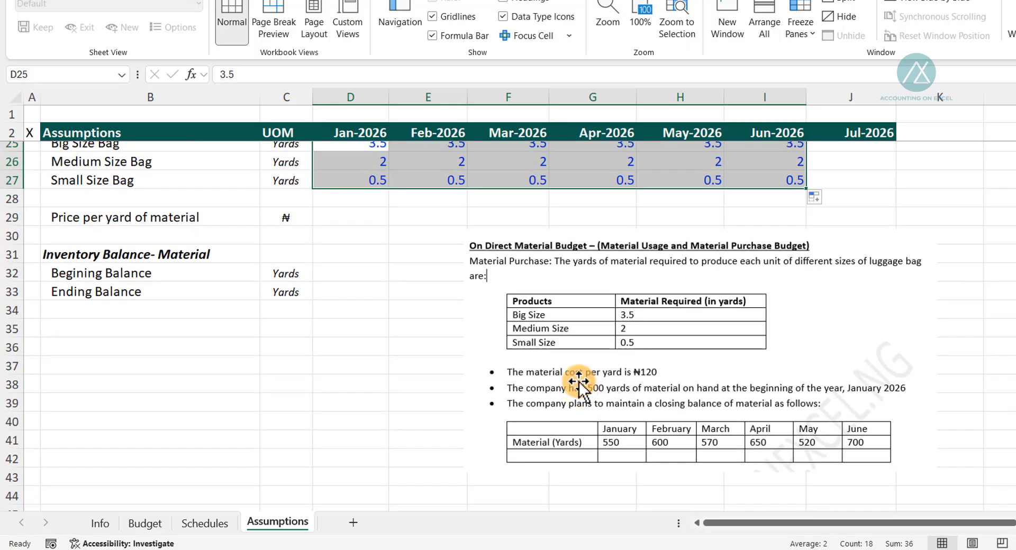
pyautogui.scroll(1, 652, 379)
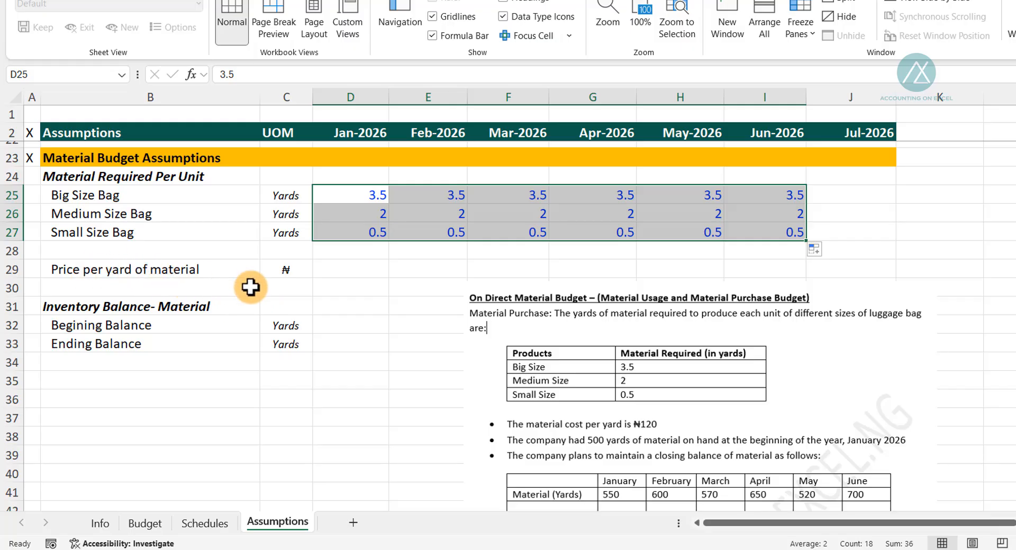
pyautogui.click(341, 268)
pyautogui.write('12')
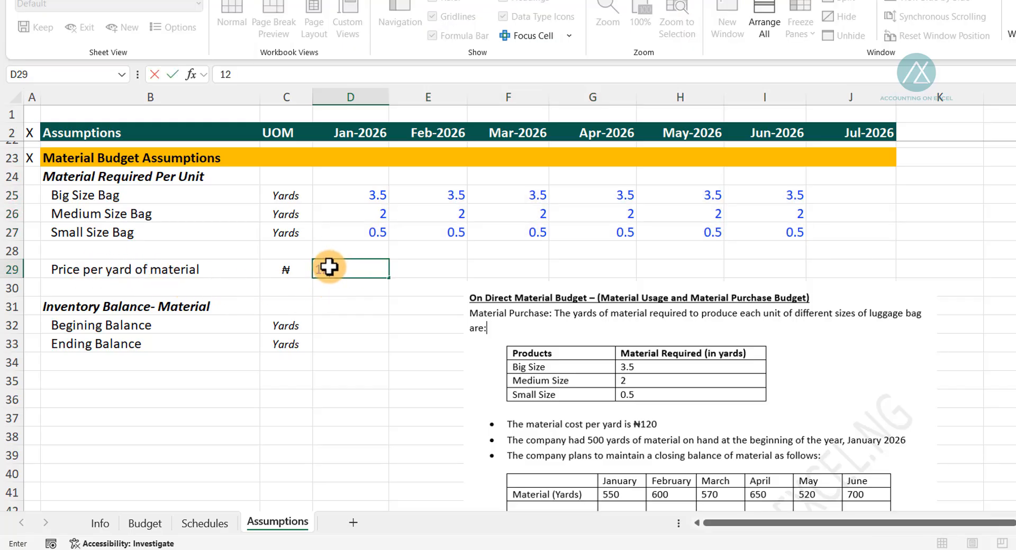
pyautogui.write('0')
pyautogui.press('Tab')
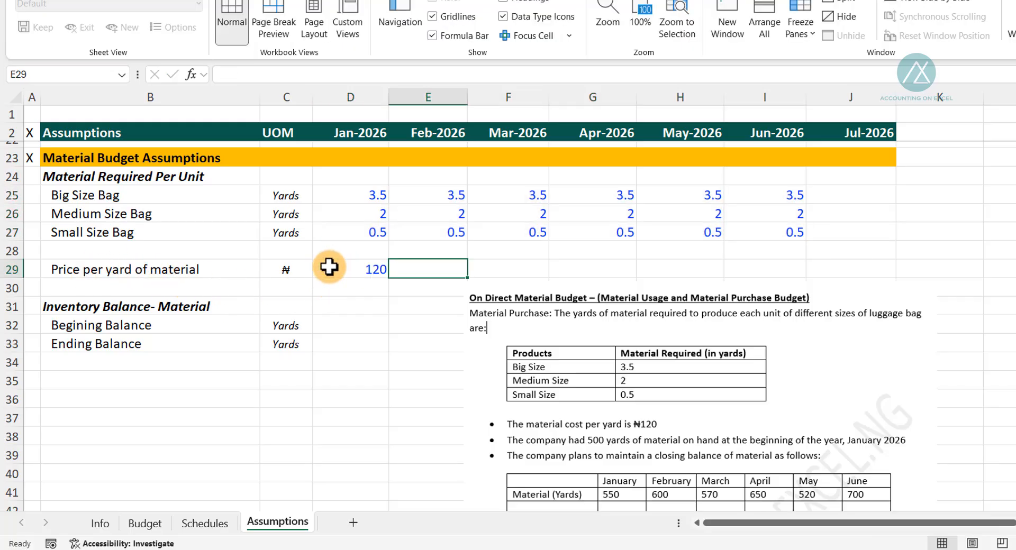
pyautogui.click(359, 270)
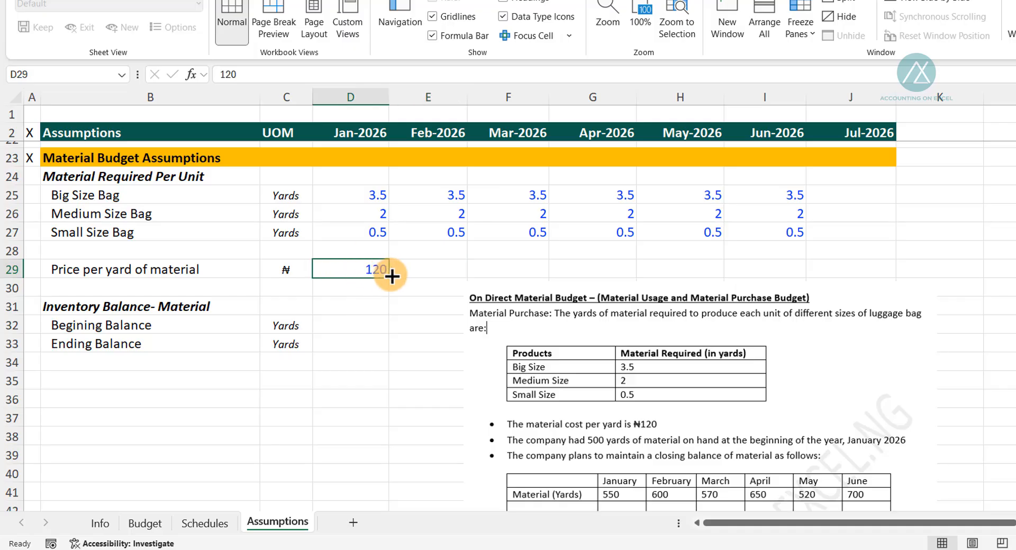
pyautogui.moveTo(392, 276); pyautogui.dragTo(793, 271)
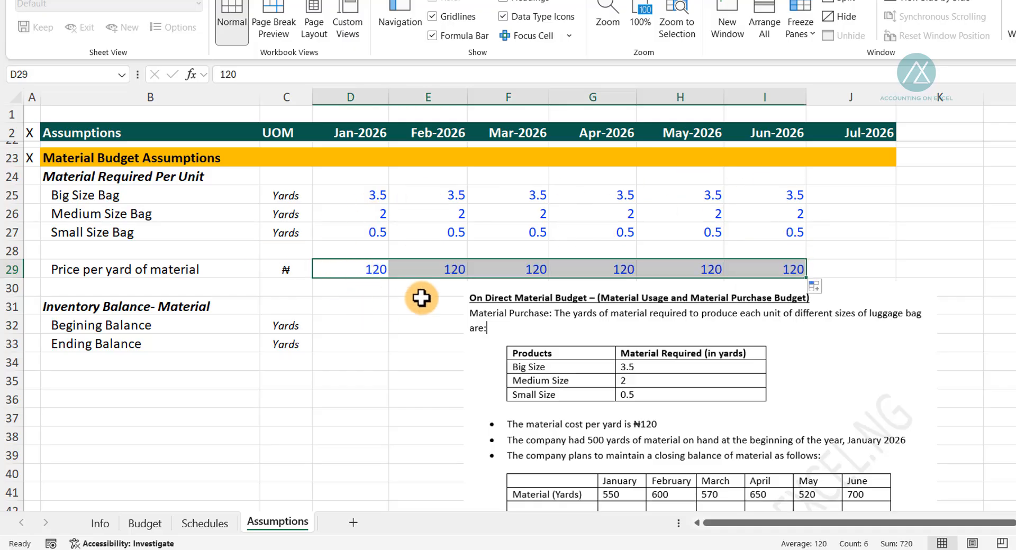
# Step: Move the brief picture up off the inventory balance rows and enter 500 yards as the January beginning material balance
pyautogui.moveTo(671, 381); pyautogui.dragTo(787, 189)
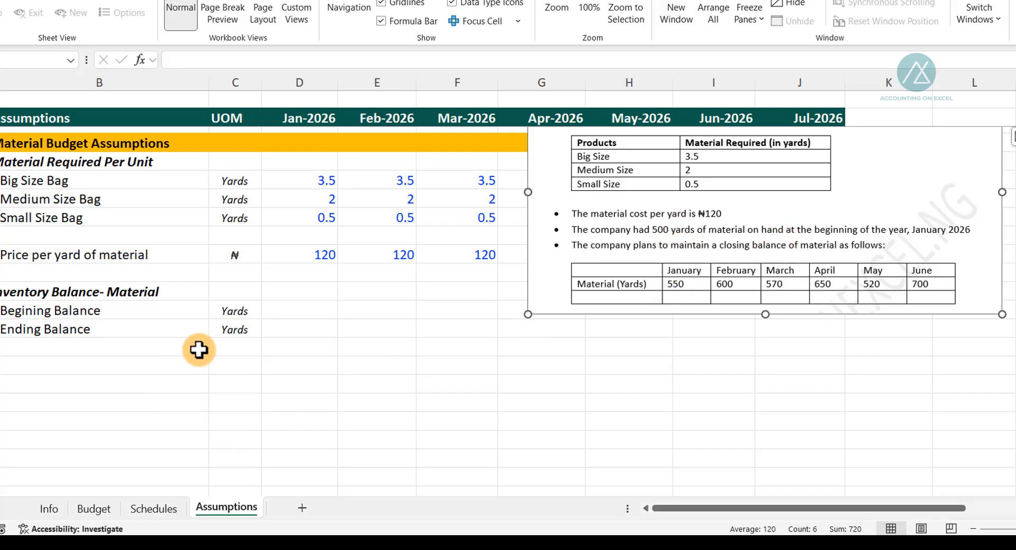
pyautogui.click(295, 307)
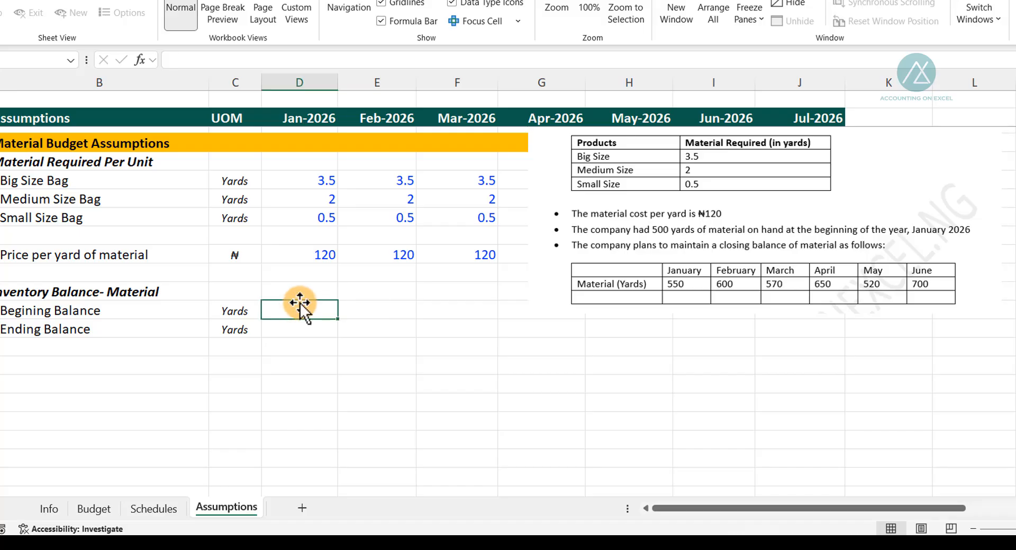
pyautogui.write('500')
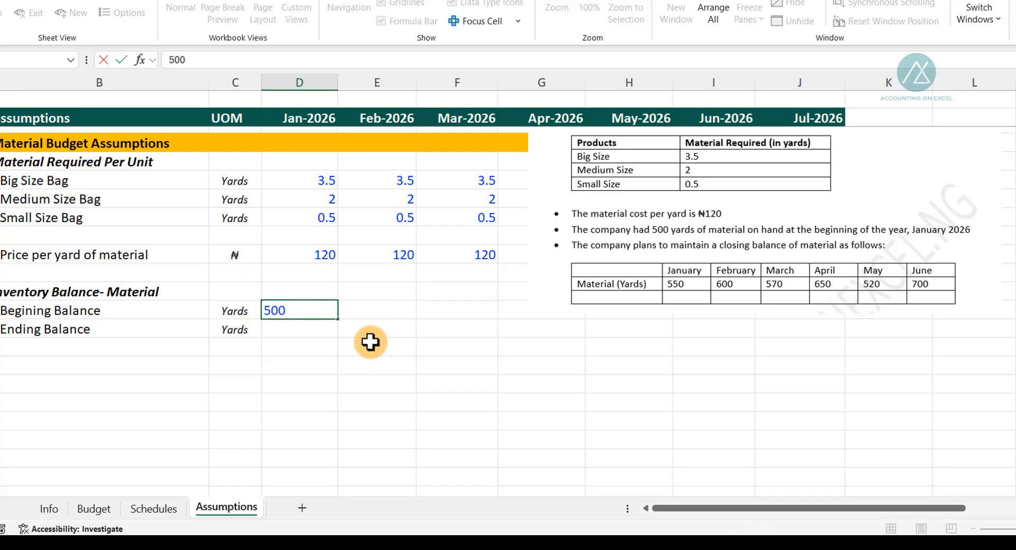
# Step: Enter material ending balances of 550, 600 and 570 yards for January, February and March 2026
pyautogui.click(331, 328)
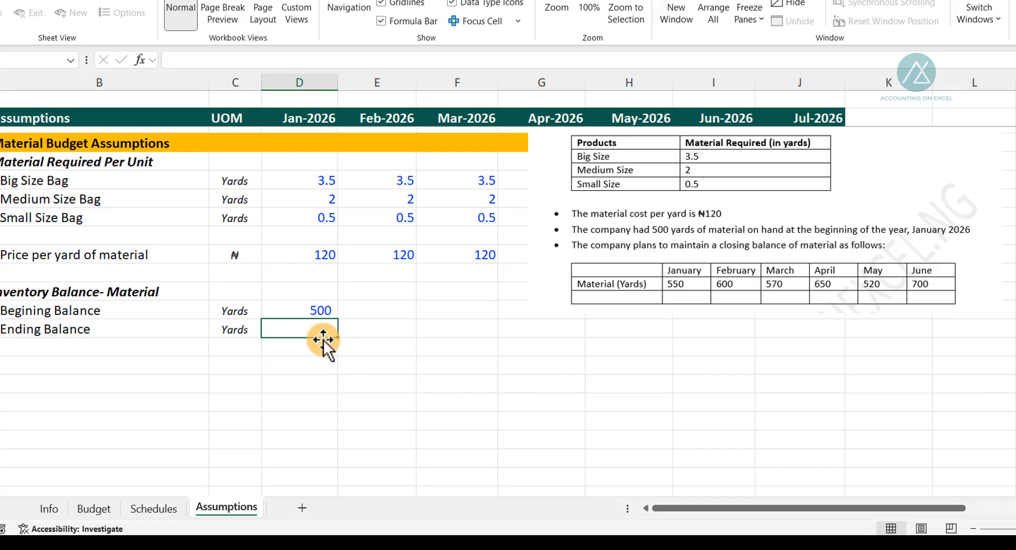
pyautogui.write('500')
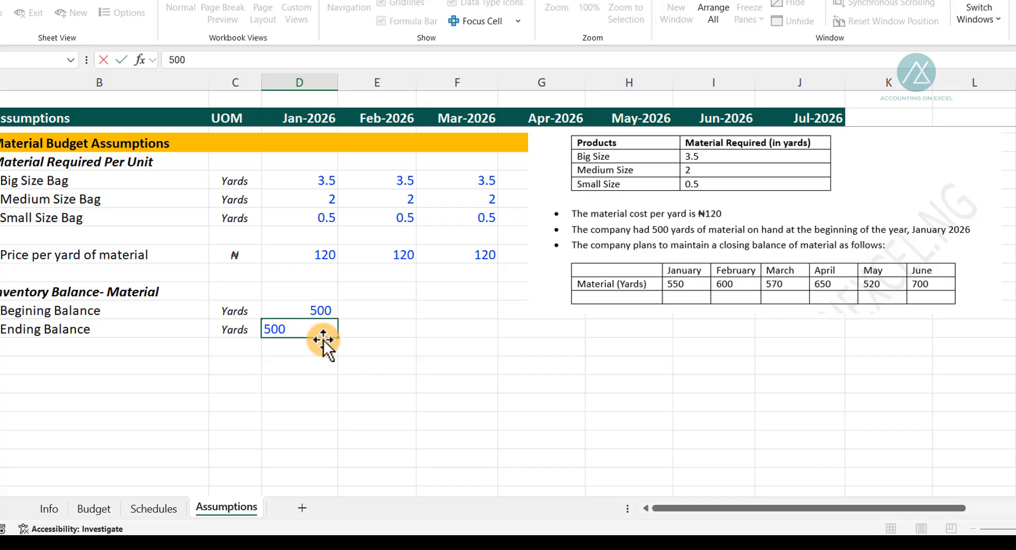
pyautogui.press('BackSpace')
pyautogui.press('BackSpace')
pyautogui.write('50')
pyautogui.press('Tab')
pyautogui.write('60')
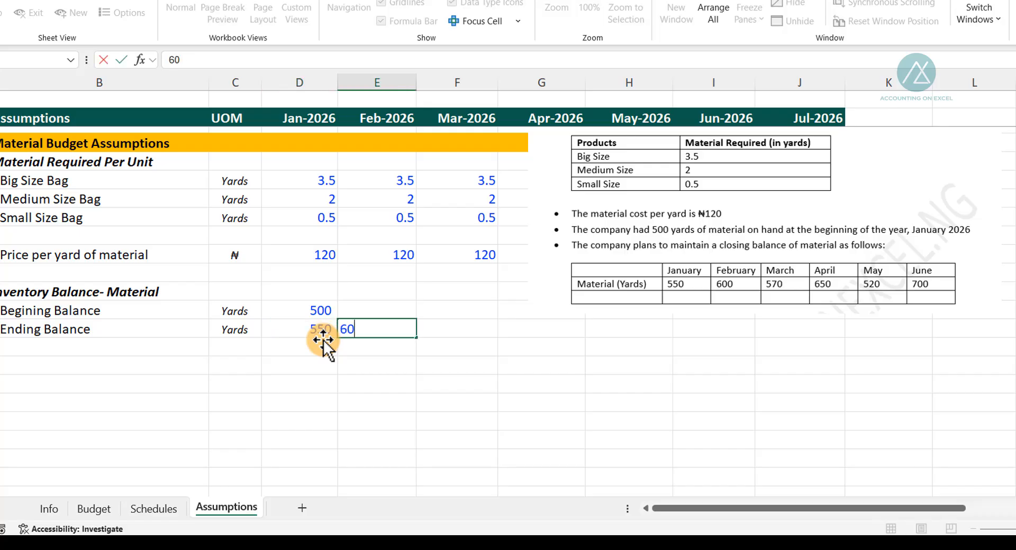
pyautogui.press('Tab')
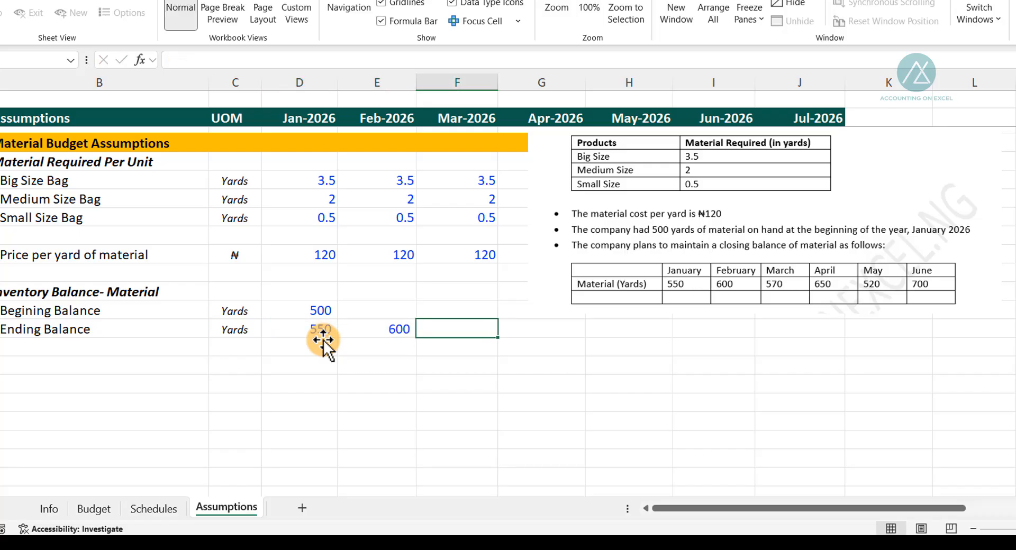
pyautogui.write('570')
pyautogui.press('Tab')
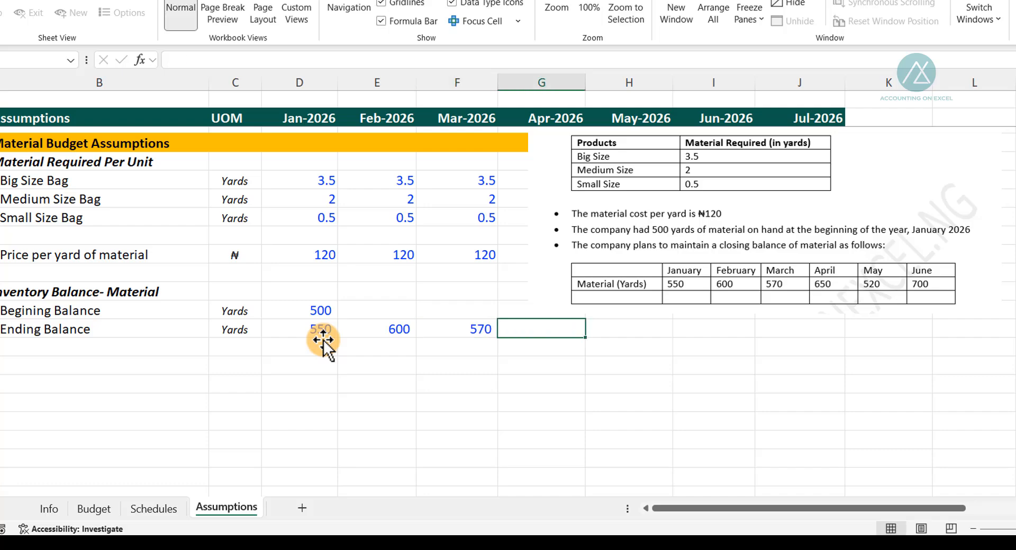
# Step: Enter material ending balances of 650, 520 and 7,000 yards for April, May and June 2026
pyautogui.write('650')
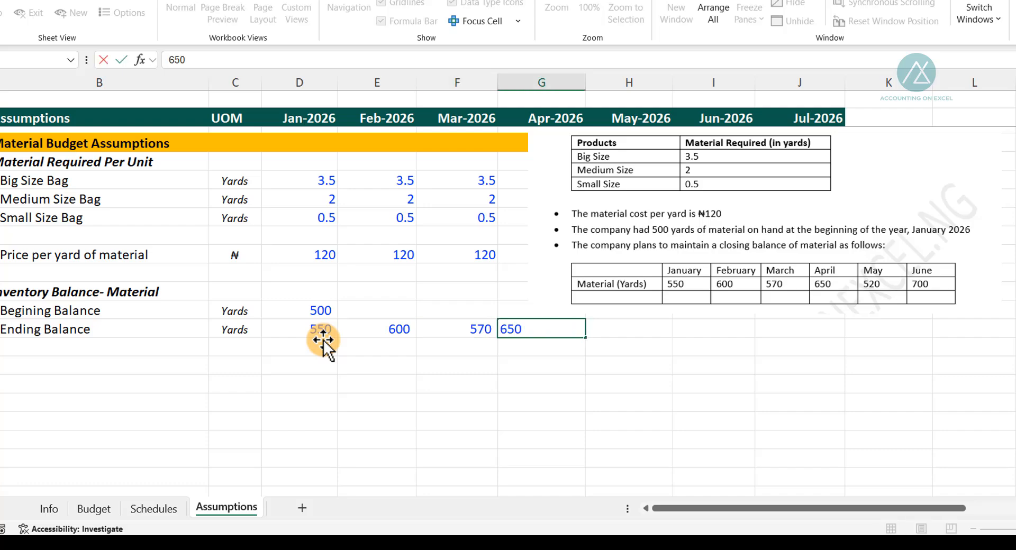
pyautogui.press('Tab')
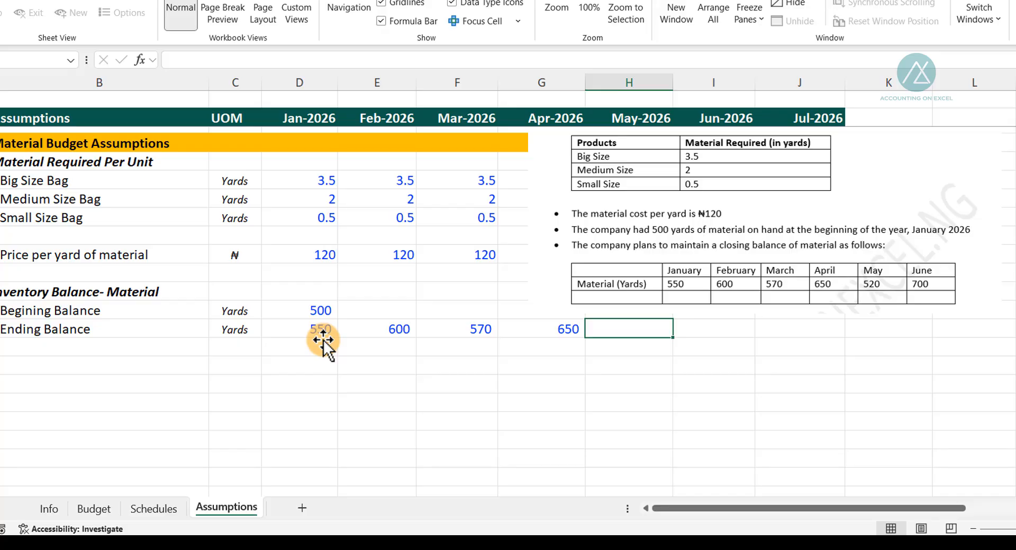
pyautogui.write('520')
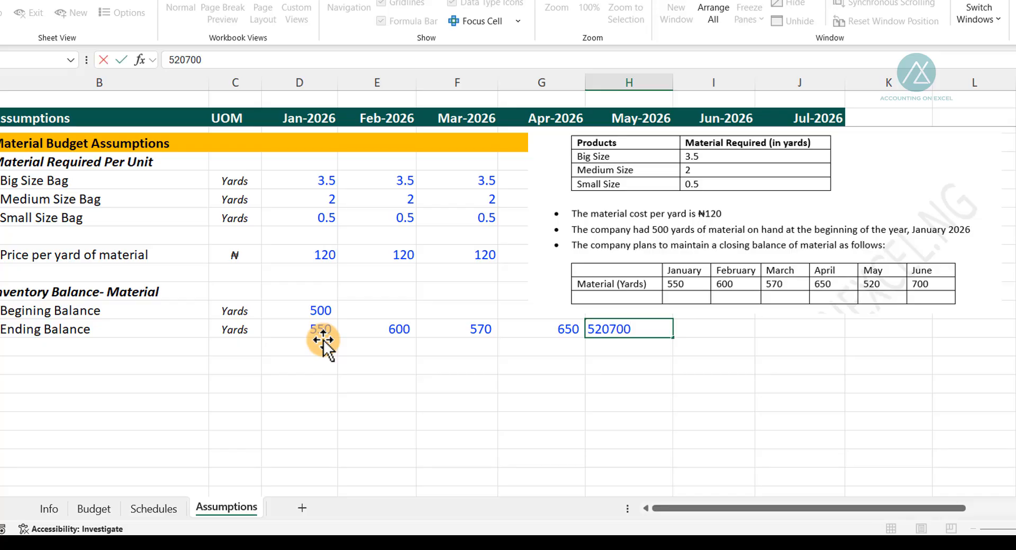
pyautogui.press('Tab')
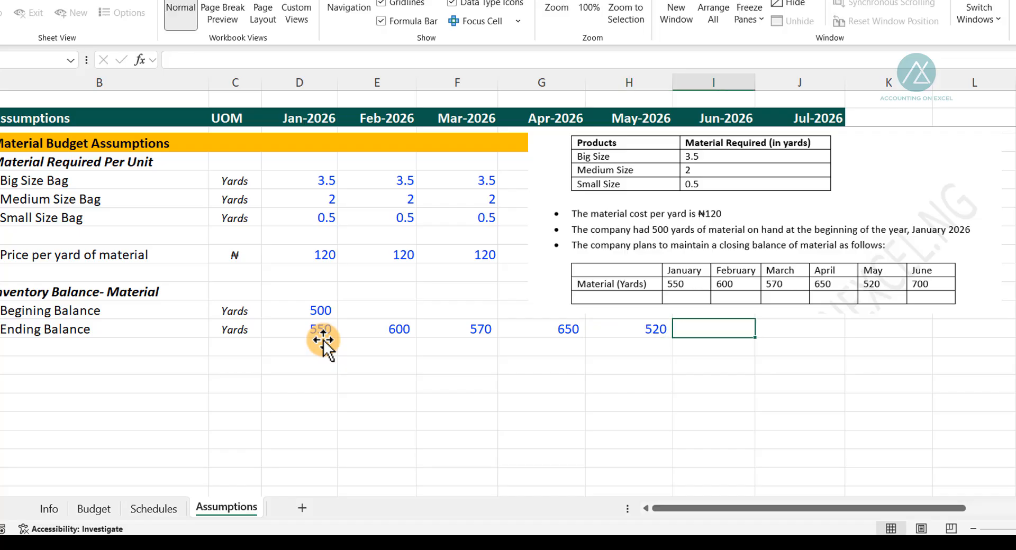
pyautogui.write('7,')
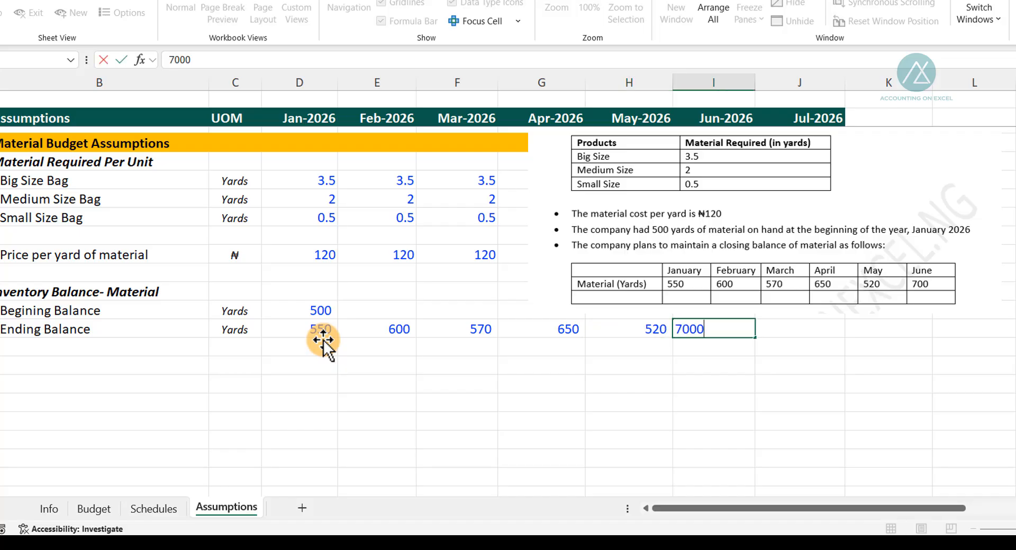
pyautogui.write('000')
pyautogui.press('Return')
pyautogui.click(323, 344)
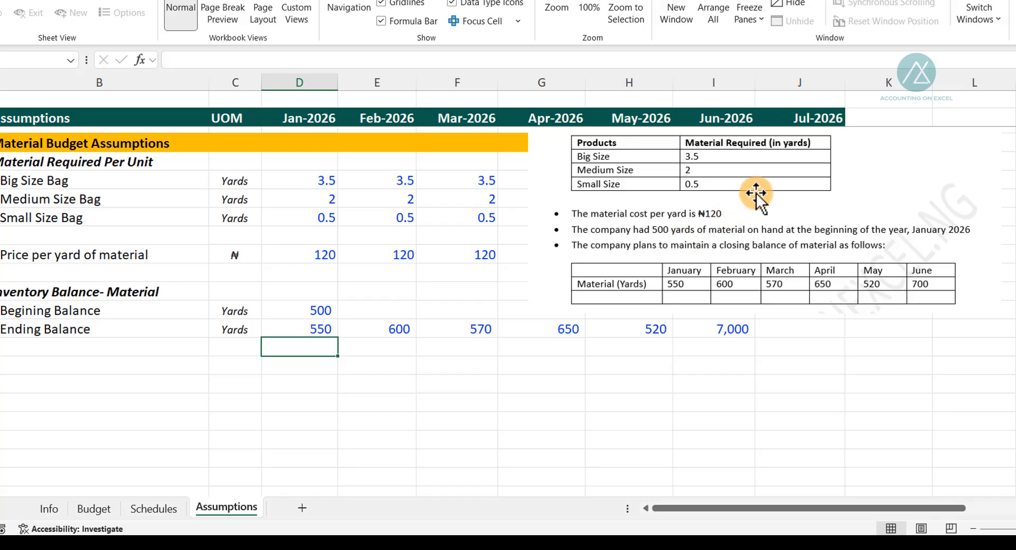
# Step: Move the direct material brief picture below and beyond the July 2026 column, clear of all the monthly assumption figures
pyautogui.moveTo(756, 193); pyautogui.dragTo(1015, 432)
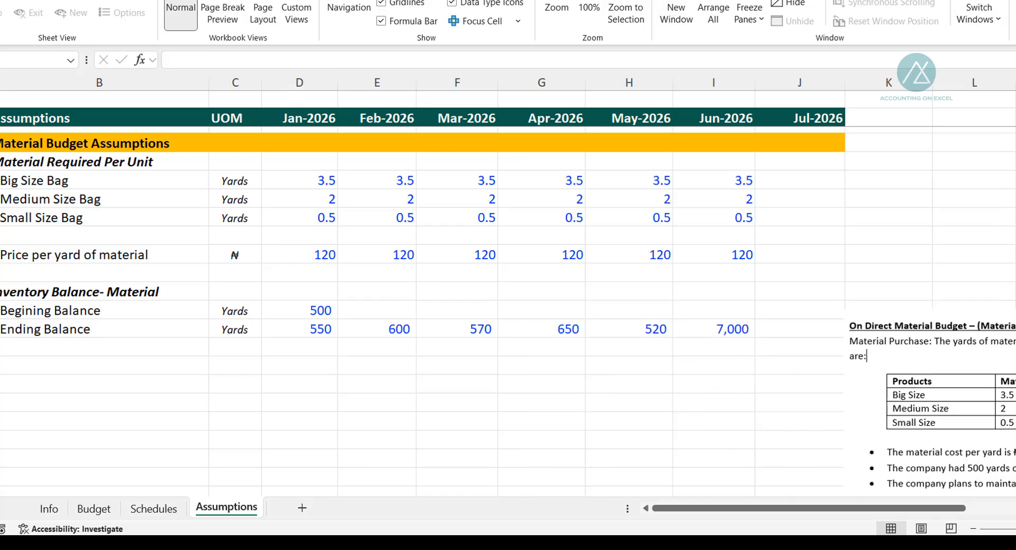
pyautogui.hotkey('ctrl', 'z')
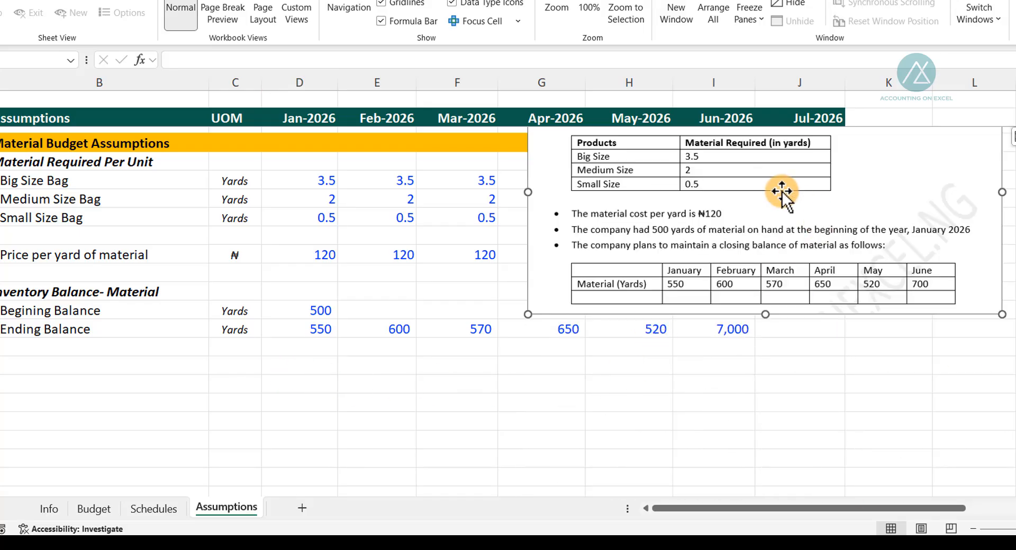
pyautogui.moveTo(782, 194); pyautogui.dragTo(1000, 446)
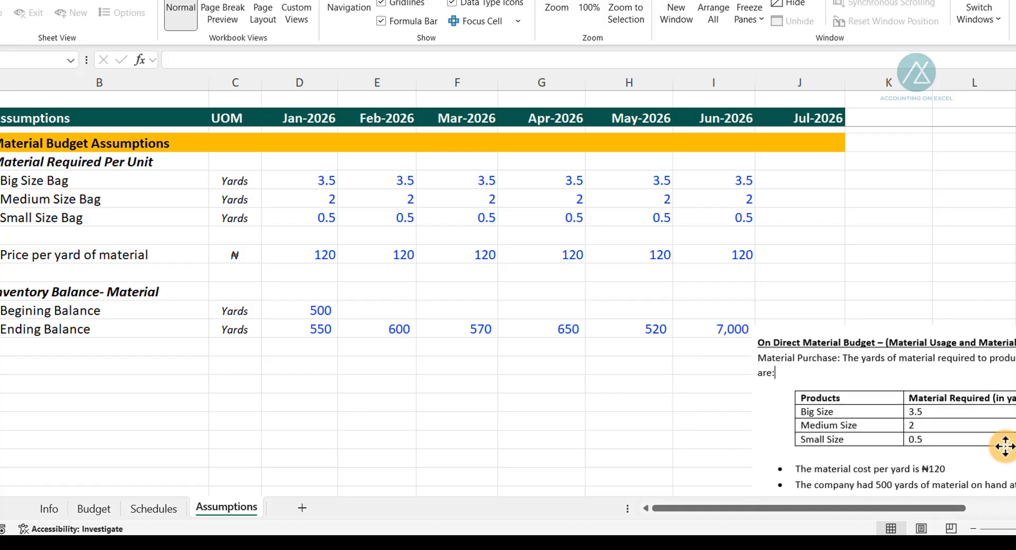
pyautogui.click(747, 509)
pyautogui.moveTo(747, 510); pyautogui.dragTo(840, 512)
pyautogui.moveTo(726, 408); pyautogui.dragTo(850, 402)
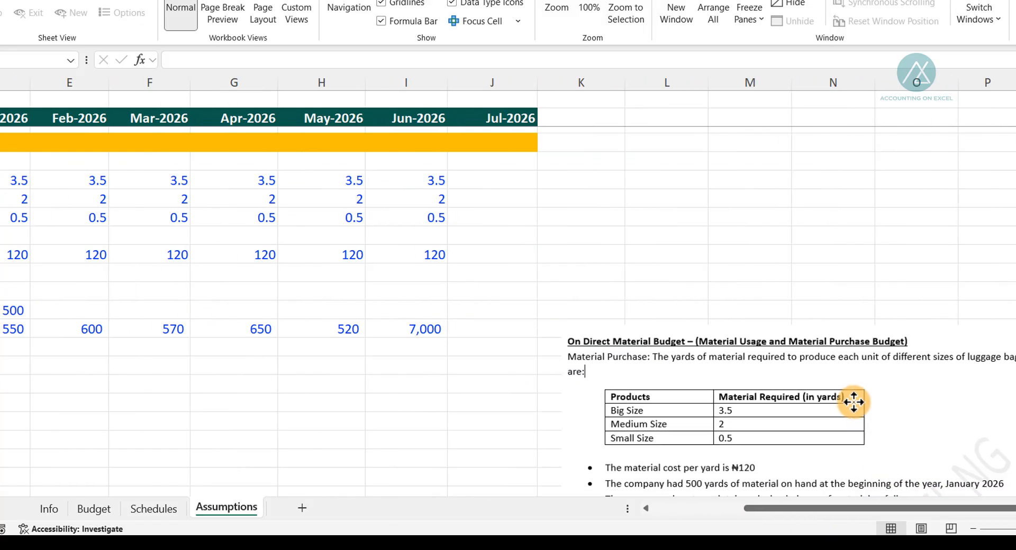
# Step: Correct the June 2026 material ending balance to 700 yards
pyautogui.moveTo(776, 512); pyautogui.dragTo(658, 507)
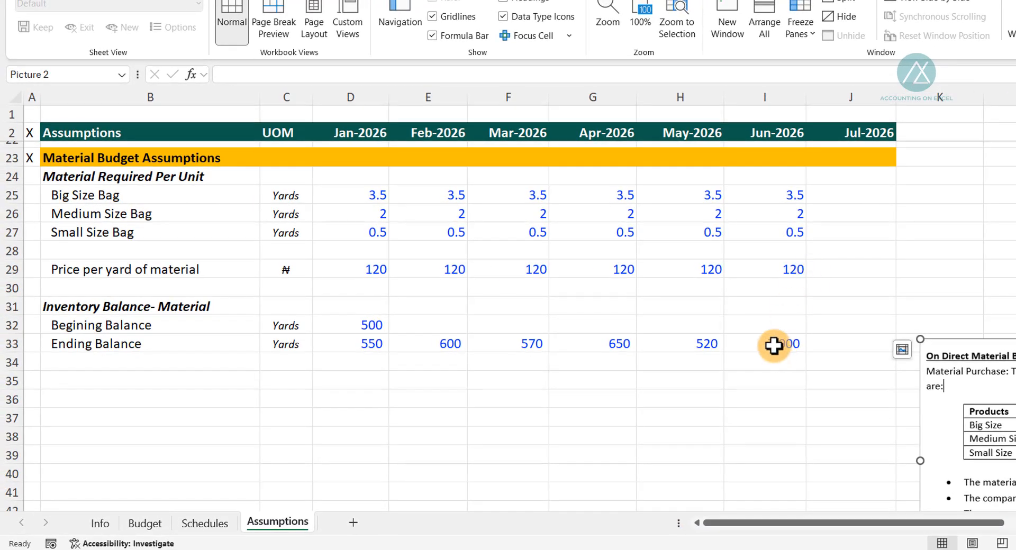
pyautogui.click(735, 334)
pyautogui.write('700')
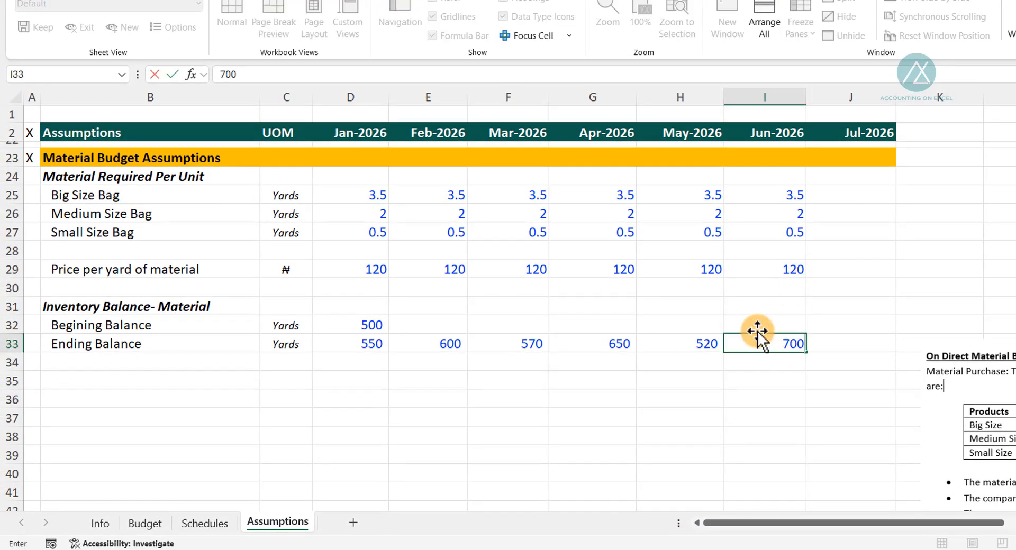
pyautogui.press('Return')
# Step: Examine the production computation and blank material sections on the Schedules sheet and compare them with the Budget sheet's Production Budget
pyautogui.scroll(1, 528, 317)
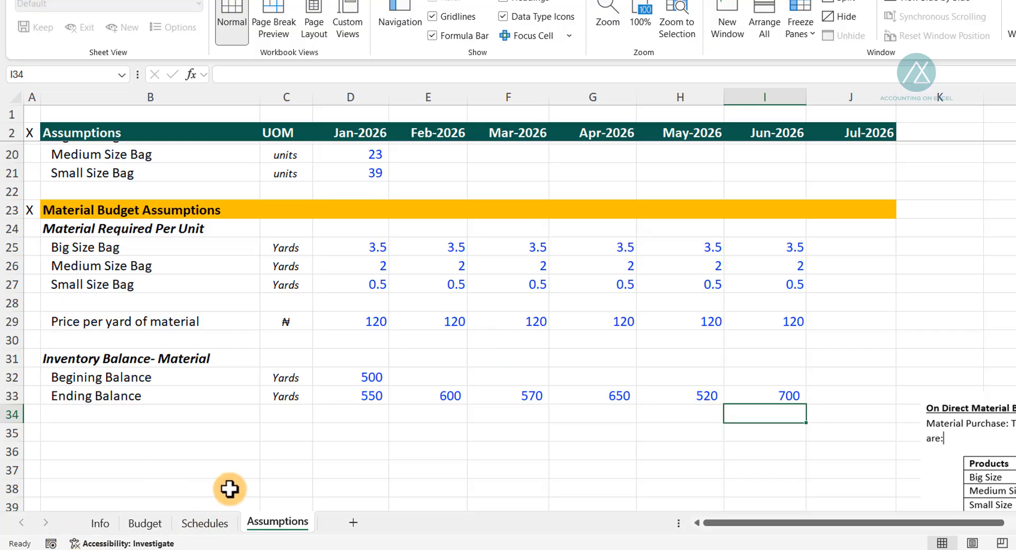
pyautogui.click(211, 523)
pyautogui.scroll(3, 484, 296)
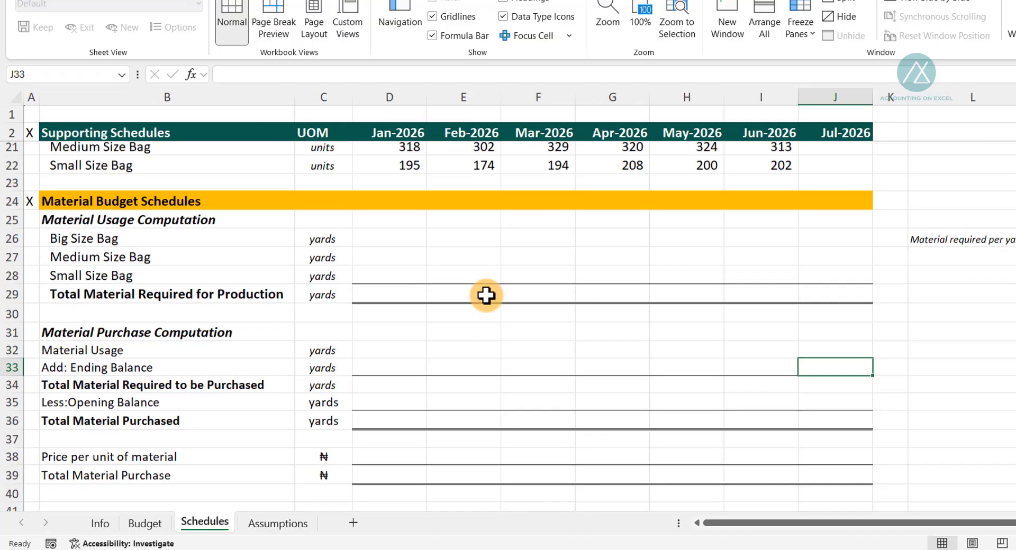
pyautogui.scroll(2, 478, 304)
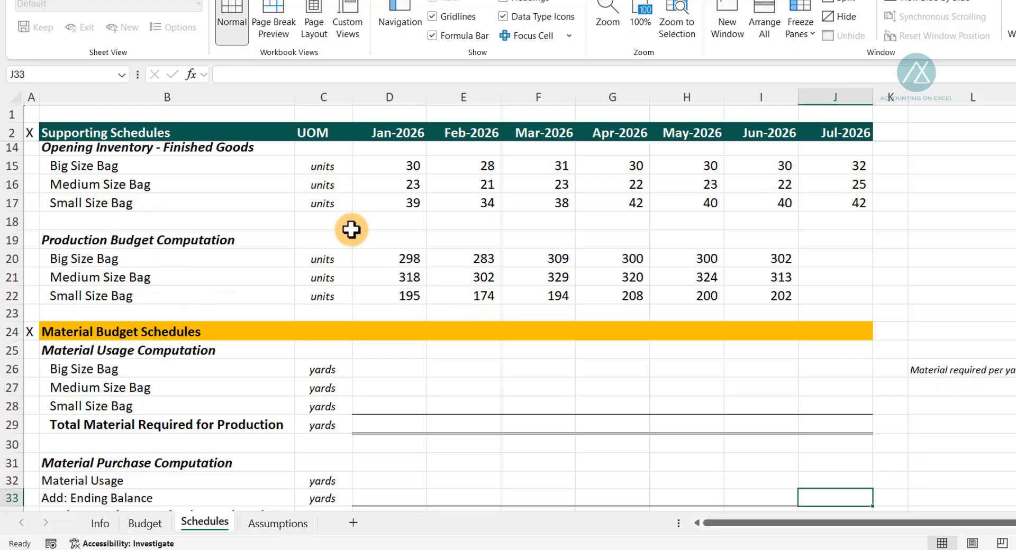
pyautogui.scroll(1, 365, 242)
pyautogui.scroll(1, 365, 242)
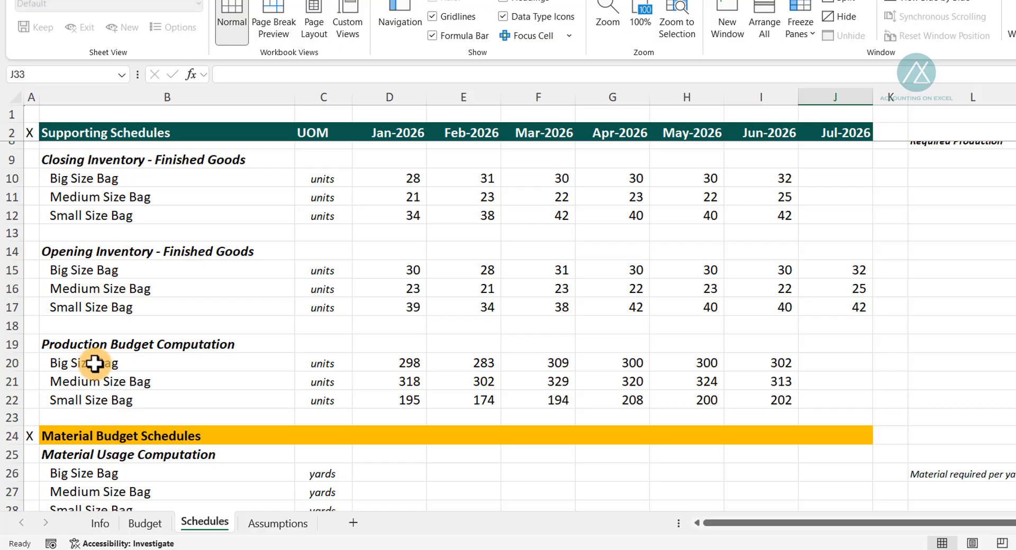
pyautogui.click(145, 523)
pyautogui.scroll(3, 412, 325)
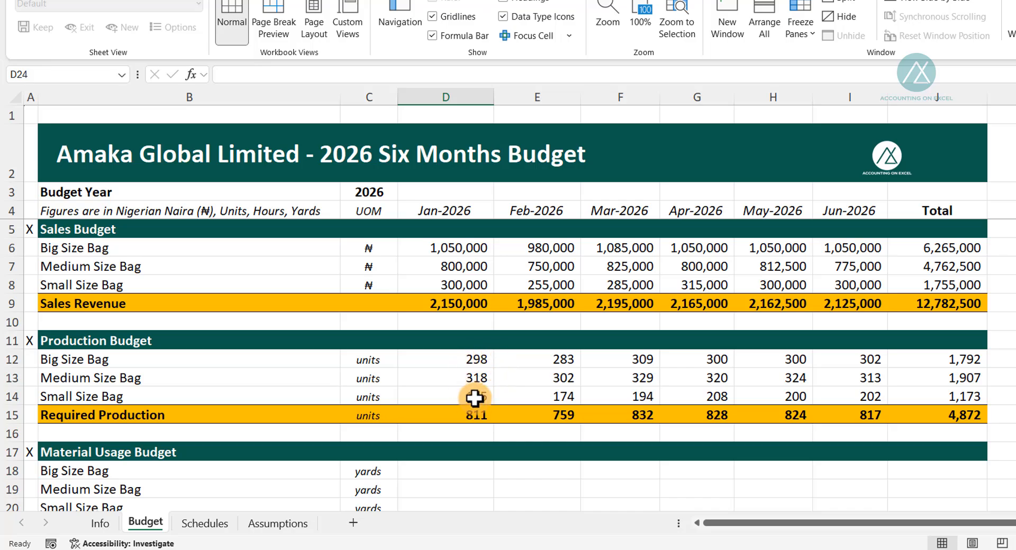
pyautogui.click(210, 523)
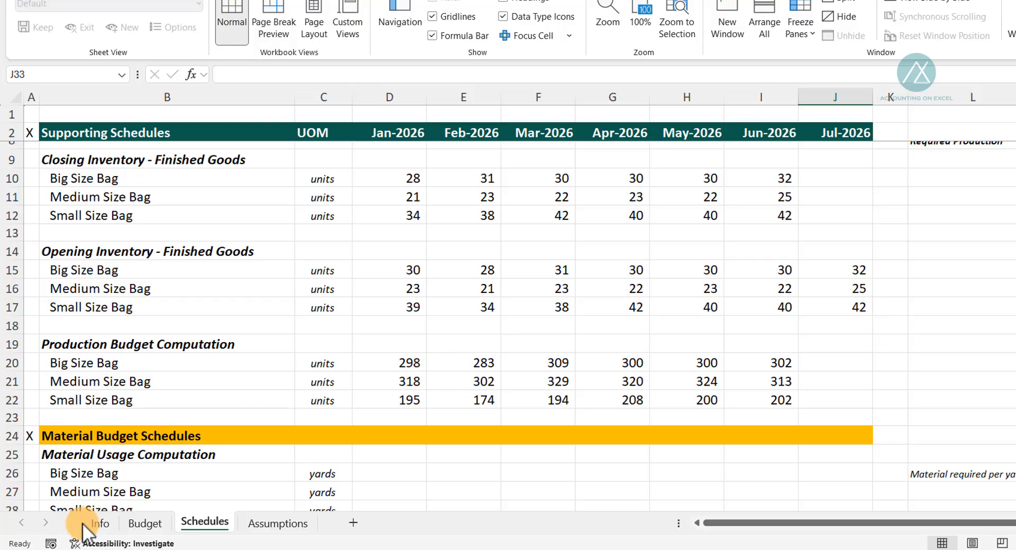
pyautogui.click(145, 523)
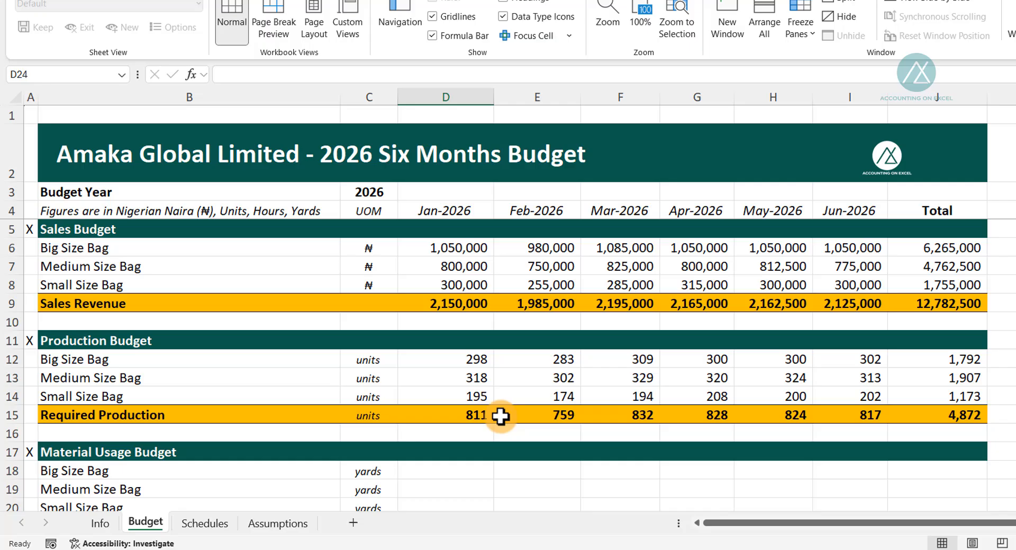
# Step: On the Schedules sheet, clear the January to June production units of all three bag sizes under Production Budget Computation
pyautogui.click(201, 524)
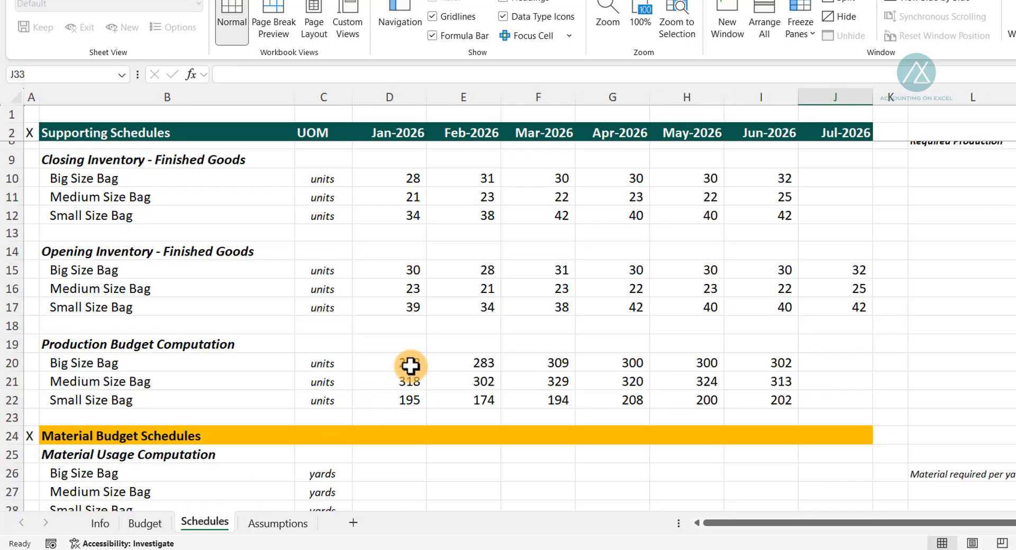
pyautogui.moveTo(411, 365); pyautogui.dragTo(735, 403)
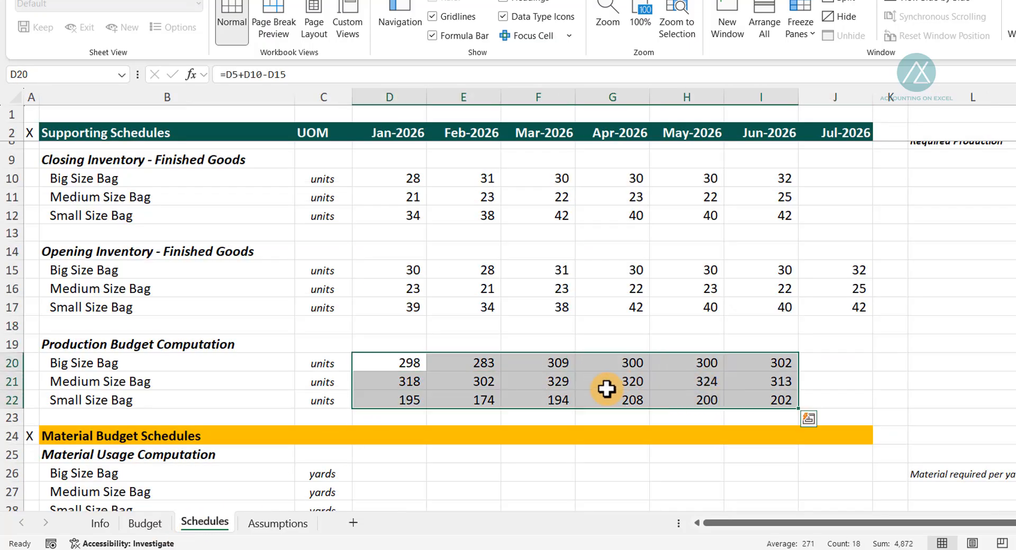
pyautogui.press('Delete')
# Step: Calculate January's Big Size Bag production on the Schedules sheet as budgeted sales plus closing inventory minus opening inventory, =D5+D10-D15
pyautogui.scroll(2, 952, 222)
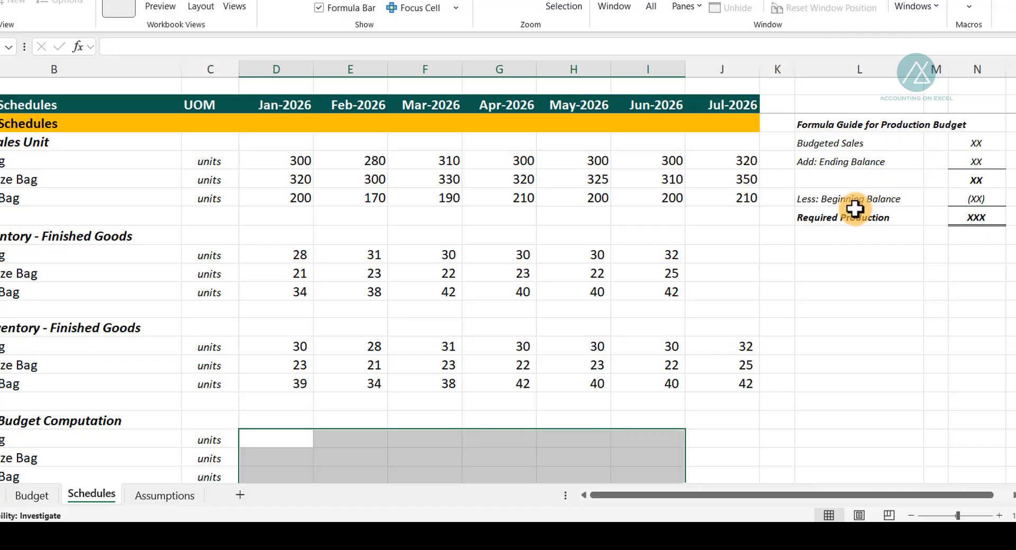
pyautogui.scroll(-1, 249, 405)
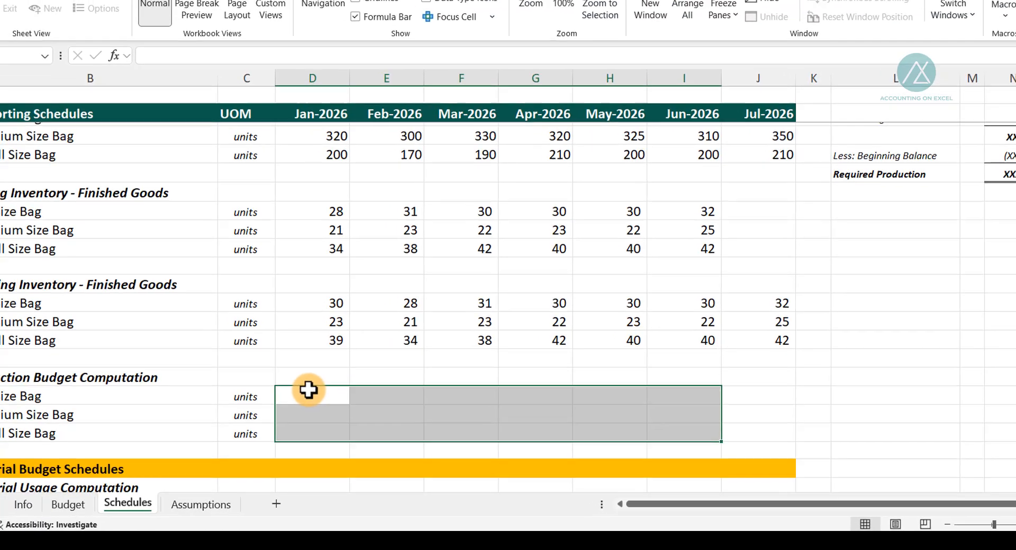
pyautogui.click(308, 394)
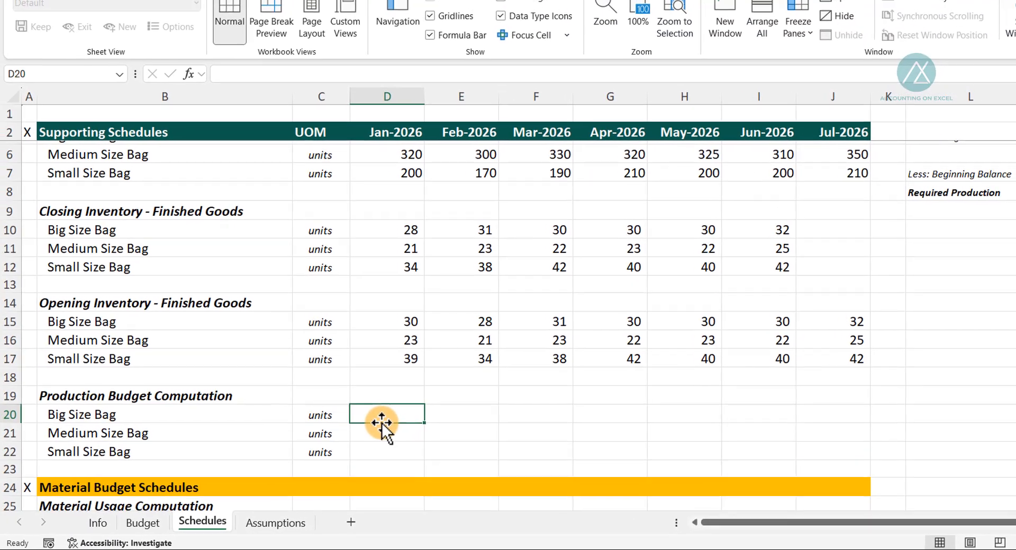
pyautogui.write('=')
pyautogui.press('Up')
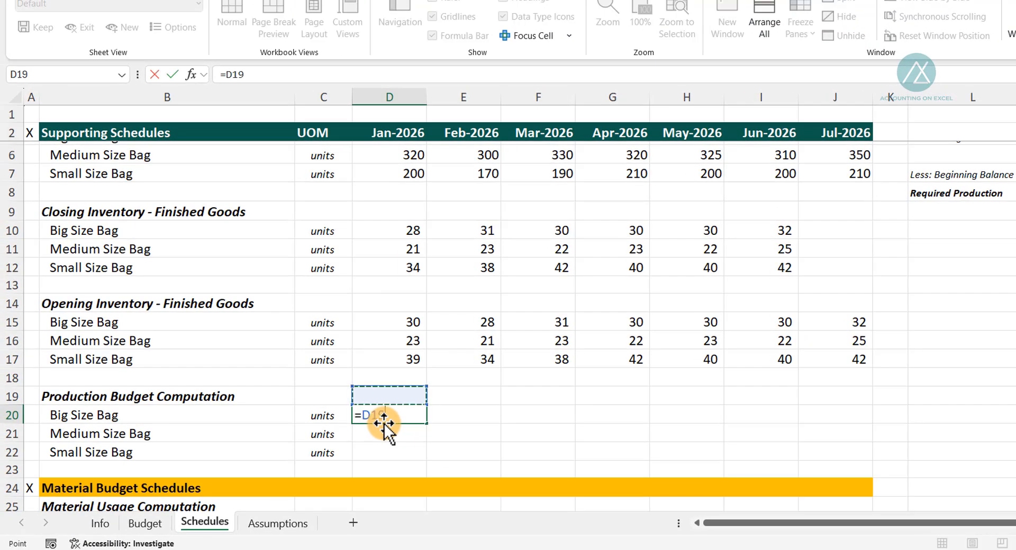
pyautogui.press('Up')
pyautogui.press('Up')
pyautogui.press('Up')
pyautogui.press('Up')
pyautogui.press('Up')
pyautogui.press('Up')
pyautogui.press('Up')
pyautogui.press('Up')
pyautogui.press('Up')
pyautogui.press('Up')
pyautogui.press('Up')
pyautogui.press('Up')
pyautogui.press('Up')
pyautogui.press('Up')
pyautogui.press('Up')
pyautogui.press('Up')
pyautogui.press('Up')
pyautogui.press('Up')
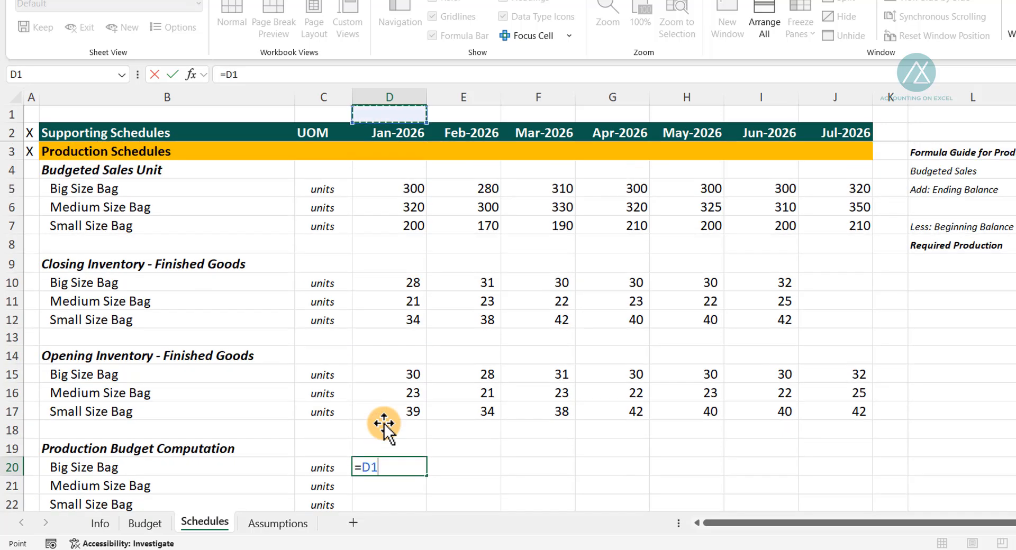
pyautogui.press('Down')
pyautogui.press('Down')
pyautogui.press('Down')
pyautogui.press('Down')
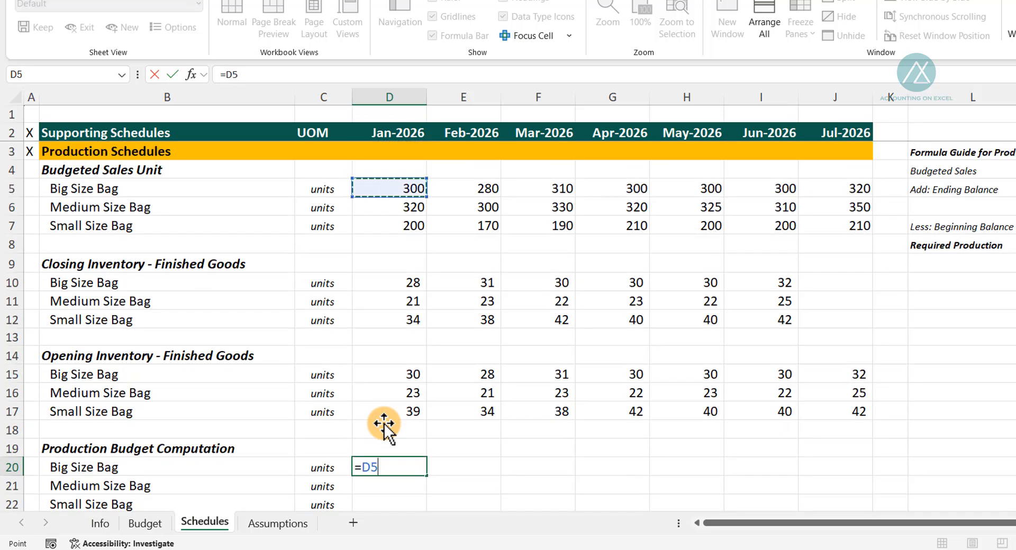
pyautogui.write('+')
pyautogui.press('Up')
pyautogui.press('Up')
pyautogui.press('Up')
pyautogui.press('Up')
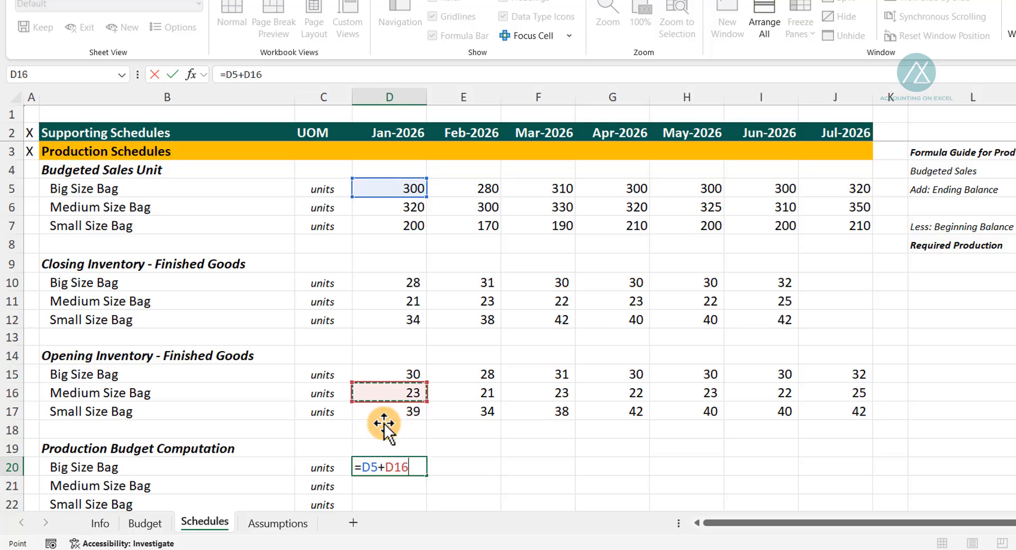
pyautogui.press('Up')
pyautogui.press('Up')
pyautogui.press('Up')
pyautogui.press('Up')
pyautogui.press('Up')
pyautogui.press('Up')
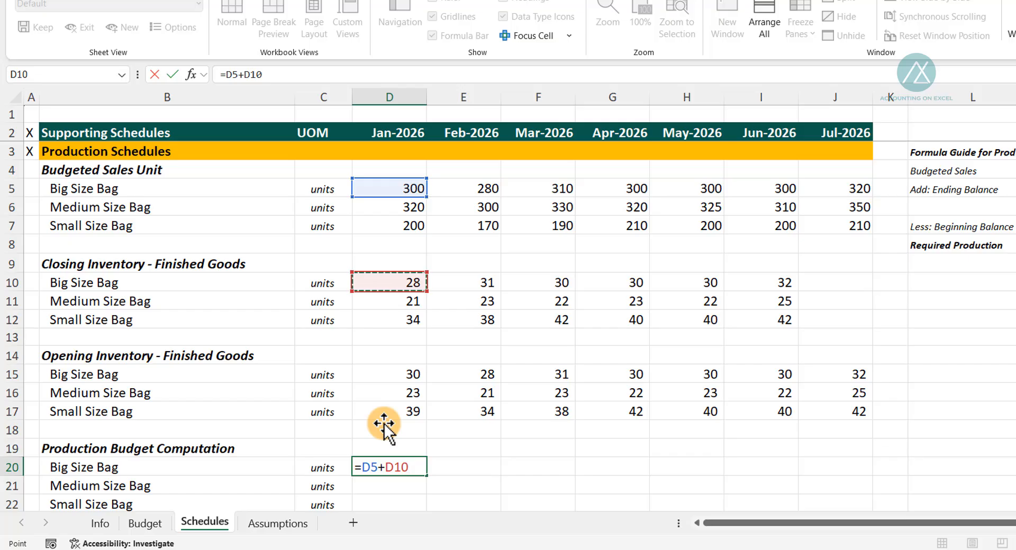
pyautogui.write('_')
pyautogui.press('BackSpace')
pyautogui.write('-')
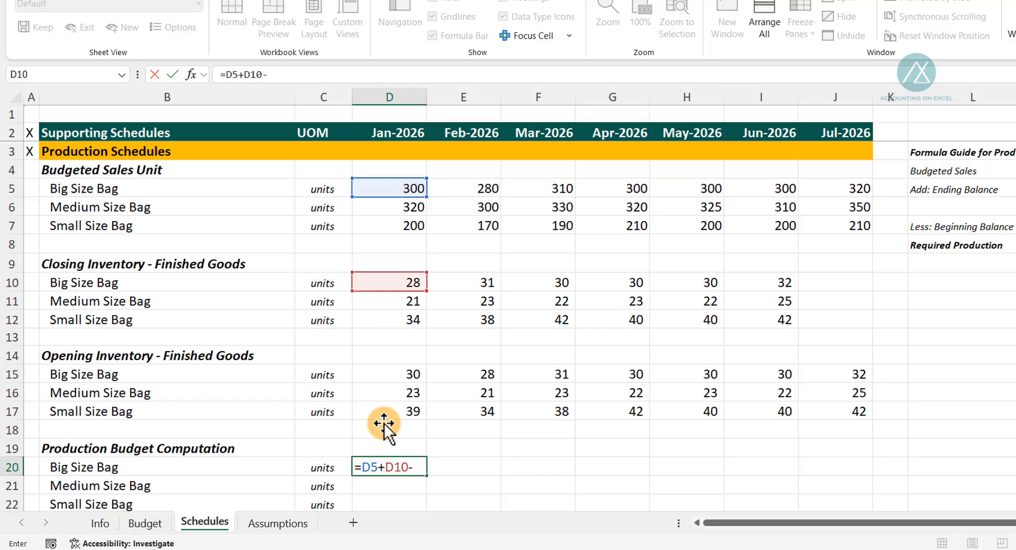
pyautogui.press('Up')
pyautogui.press('Up')
pyautogui.press('Up')
pyautogui.press('Up')
pyautogui.press('Up')
pyautogui.press('Return')
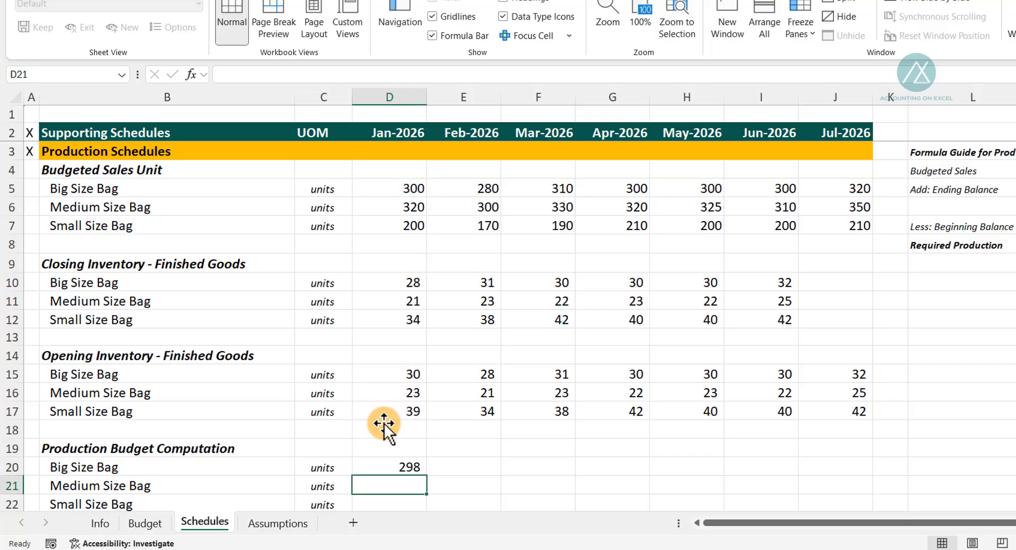
# Step: Copy the January Big Size Bag production formula to the medium and small bags and across all months through June 2026
pyautogui.scroll(-3, 416, 330)
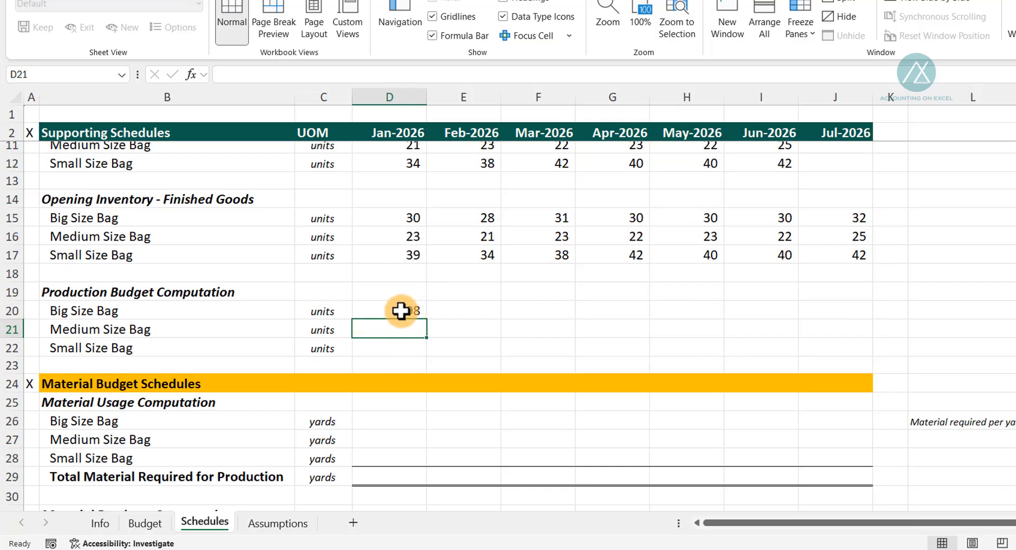
pyautogui.moveTo(399, 311); pyautogui.dragTo(416, 343)
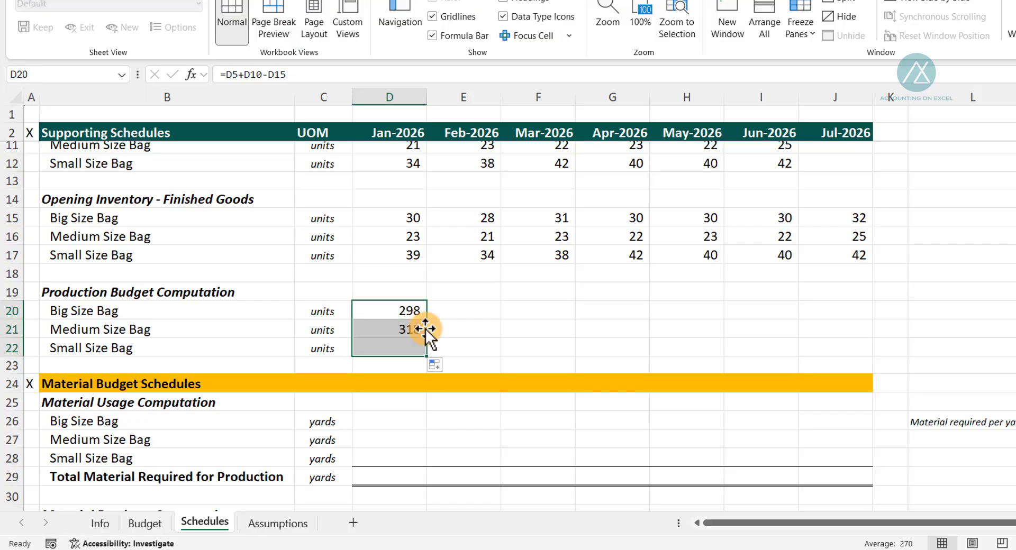
pyautogui.hotkey('shift', 'Right')
pyautogui.hotkey('shift', 'Right')
pyautogui.hotkey('shift', 'Right')
pyautogui.hotkey('shift', 'Right')
pyautogui.hotkey('shift', 'Right')
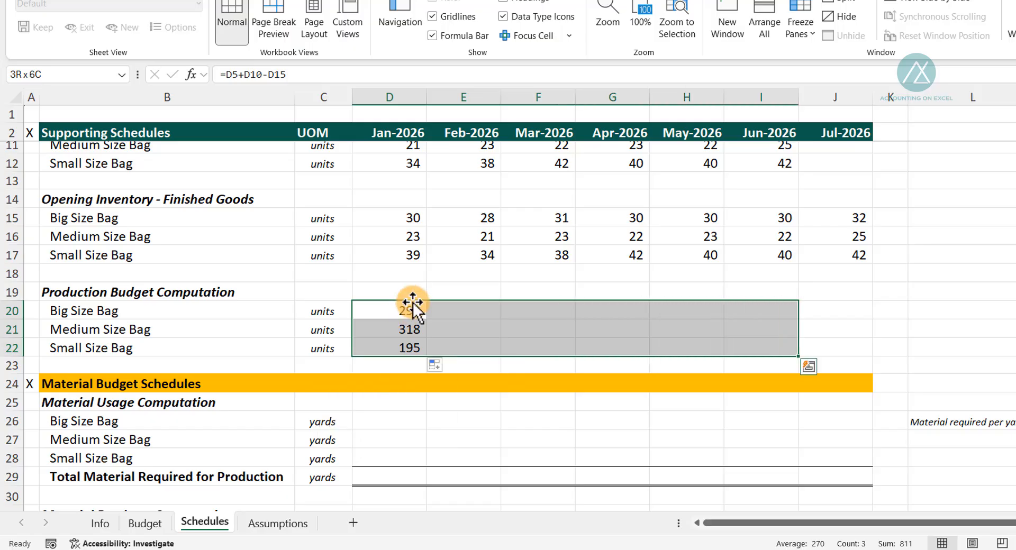
pyautogui.click(406, 308)
pyautogui.moveTo(406, 309); pyautogui.dragTo(778, 367)
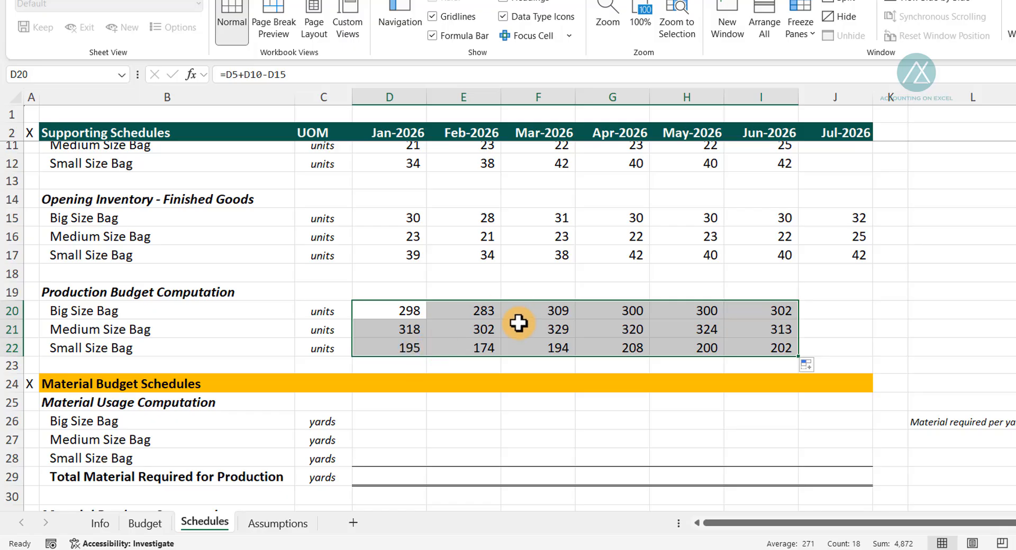
# Step: On the Budget sheet, link January's Big Size Bag production to the Schedules computation with =Schedules!D20
pyautogui.click(143, 525)
pyautogui.click(467, 361)
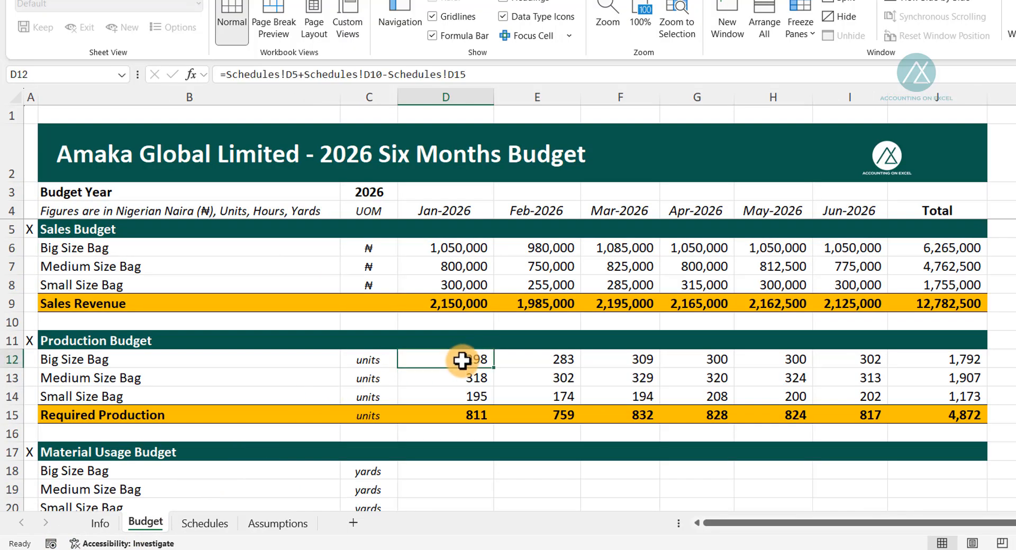
pyautogui.write('=')
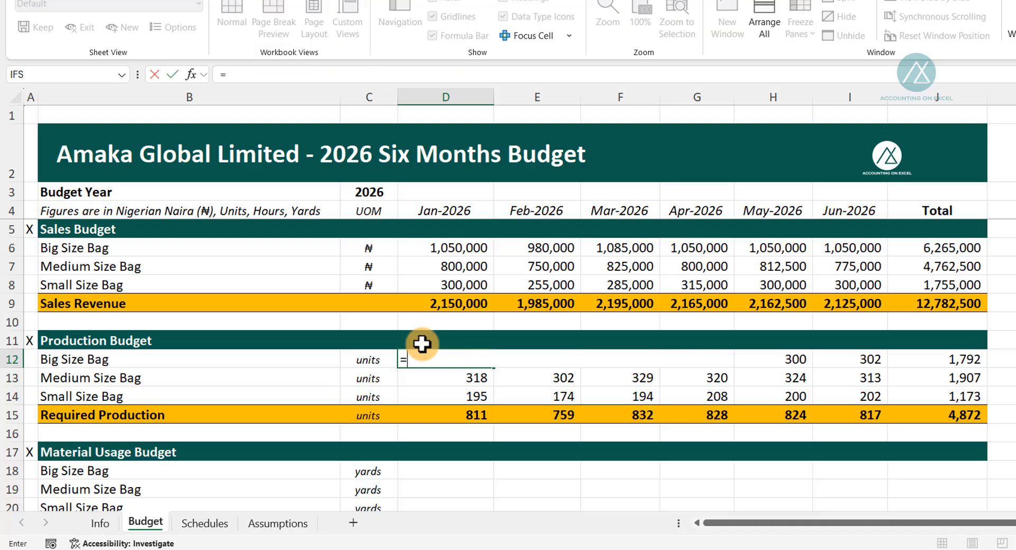
pyautogui.click(204, 524)
pyautogui.click(408, 317)
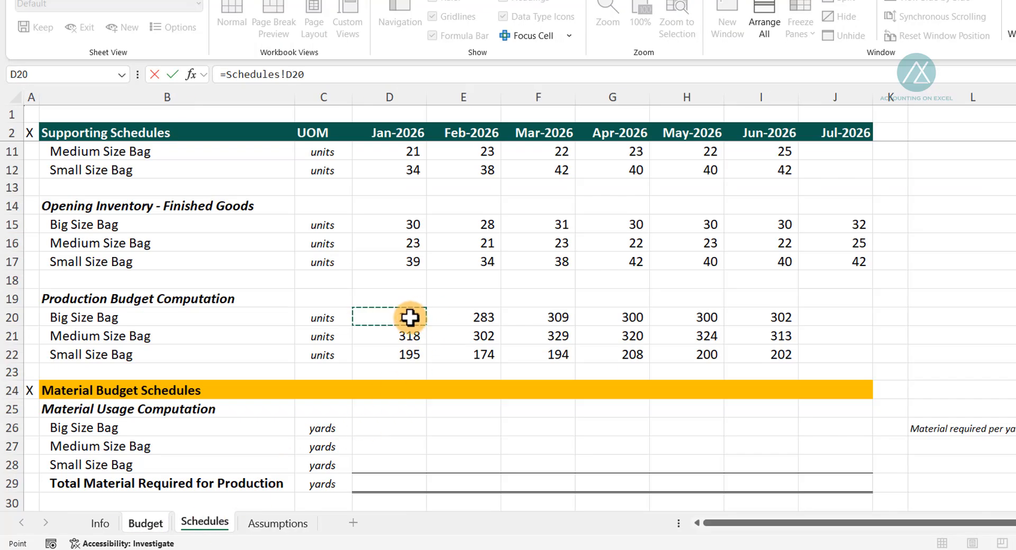
pyautogui.press('Return')
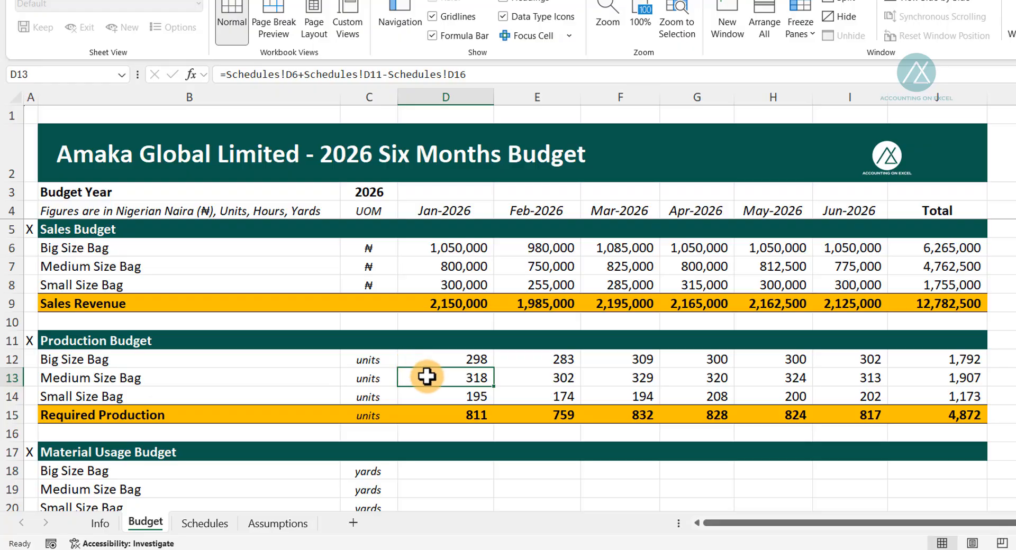
# Step: Extend the January production link to all three bag sizes through June 2026 and check the Big Size Bag total formula
pyautogui.moveTo(461, 361); pyautogui.dragTo(483, 408)
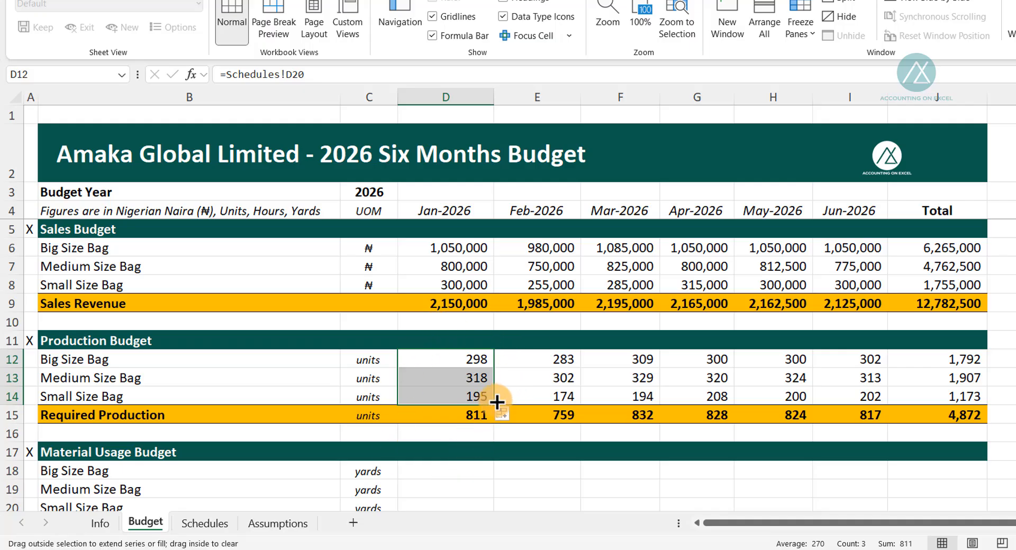
pyautogui.moveTo(497, 406); pyautogui.dragTo(931, 414)
pyautogui.doubleClick(914, 359)
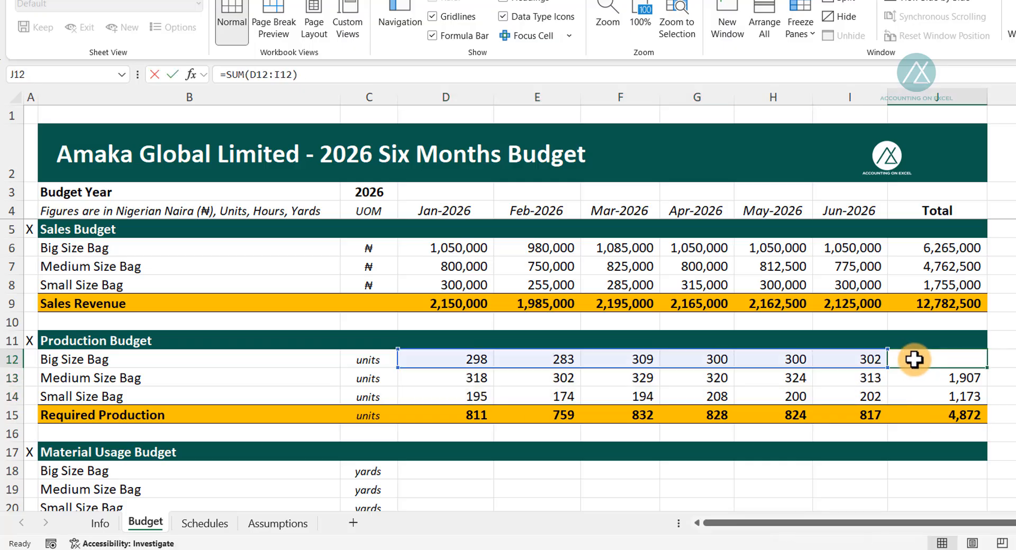
pyautogui.hotkey('ctrl', 'Return')
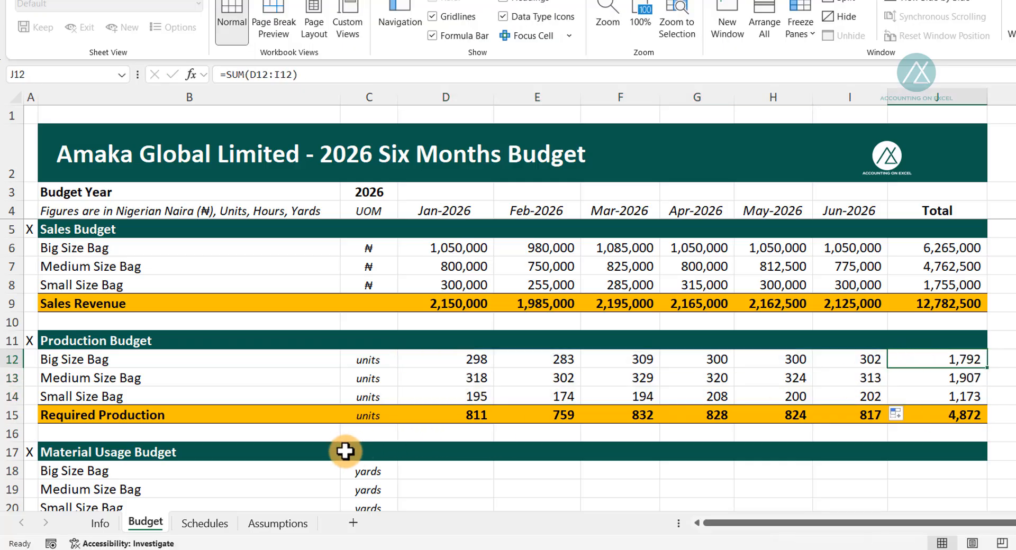
# Step: Examine the Budget sheet's blank material sections, the material required per unit assumptions, and the material usage formula guide on Schedules
pyautogui.scroll(-1, 501, 452)
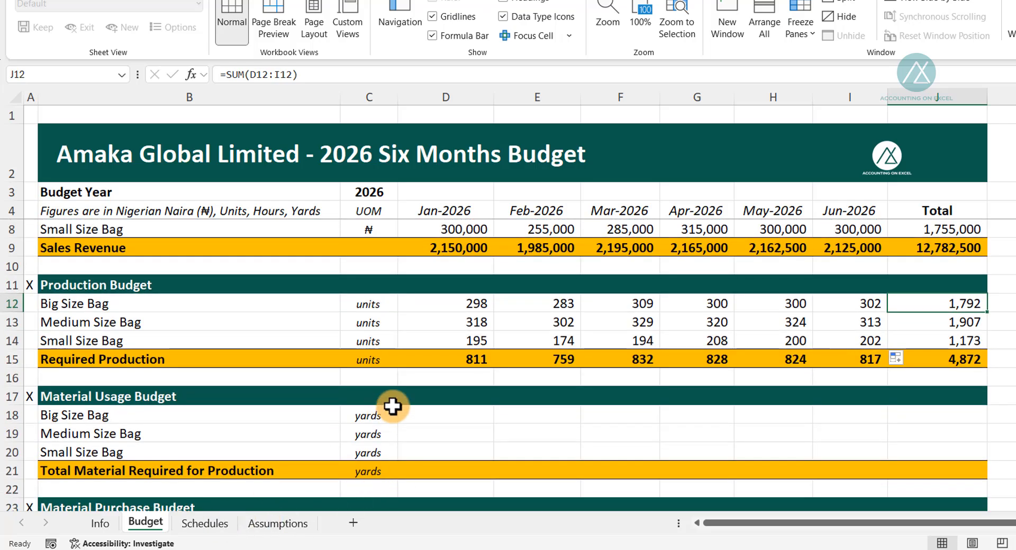
pyautogui.scroll(-3, 392, 407)
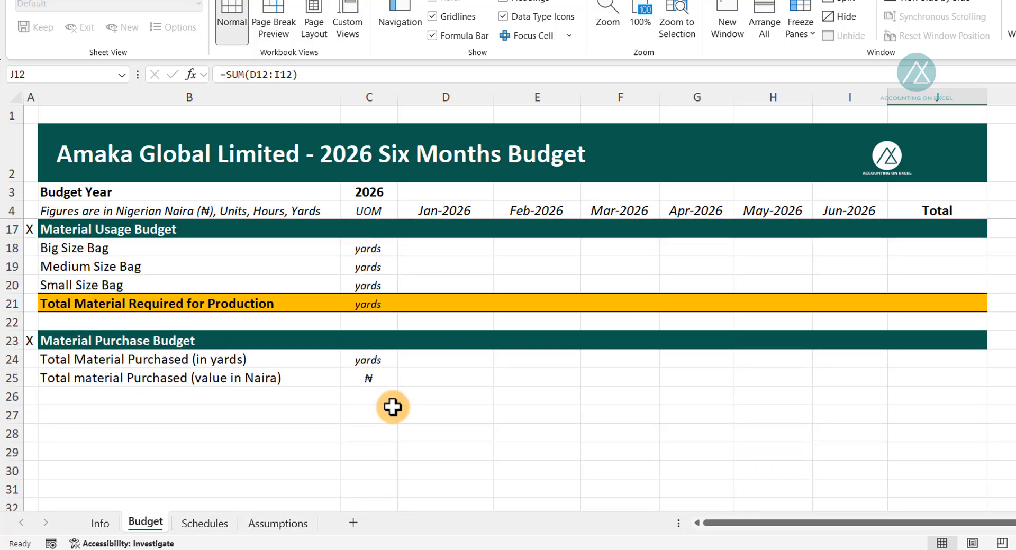
pyautogui.scroll(1, 392, 406)
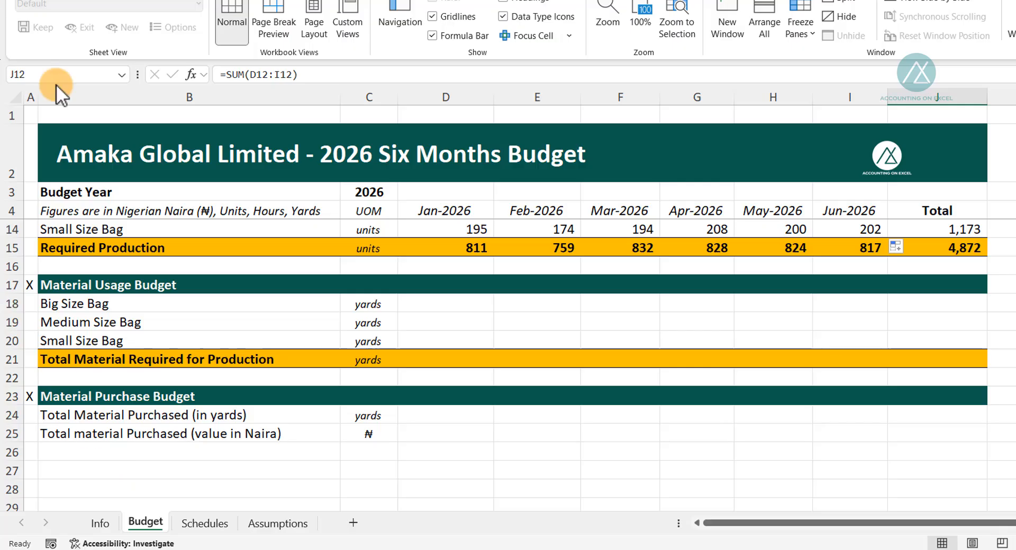
pyautogui.click(203, 523)
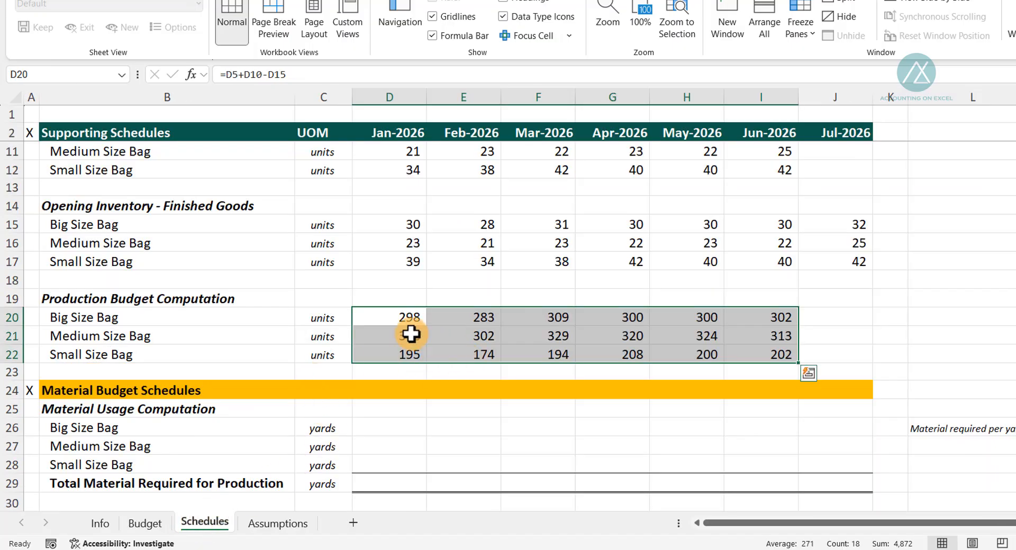
pyautogui.scroll(-2, 411, 334)
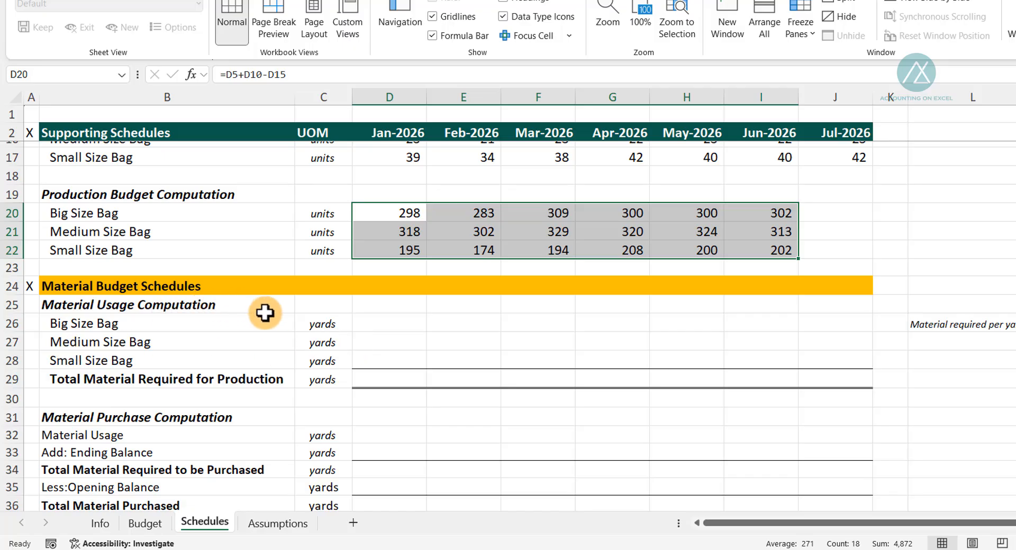
pyautogui.click(377, 326)
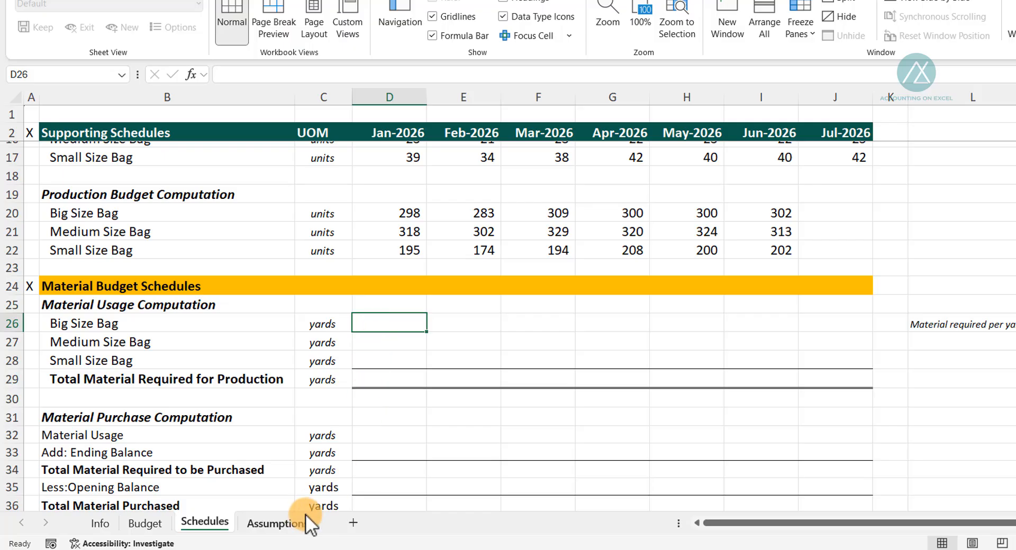
pyautogui.click(281, 524)
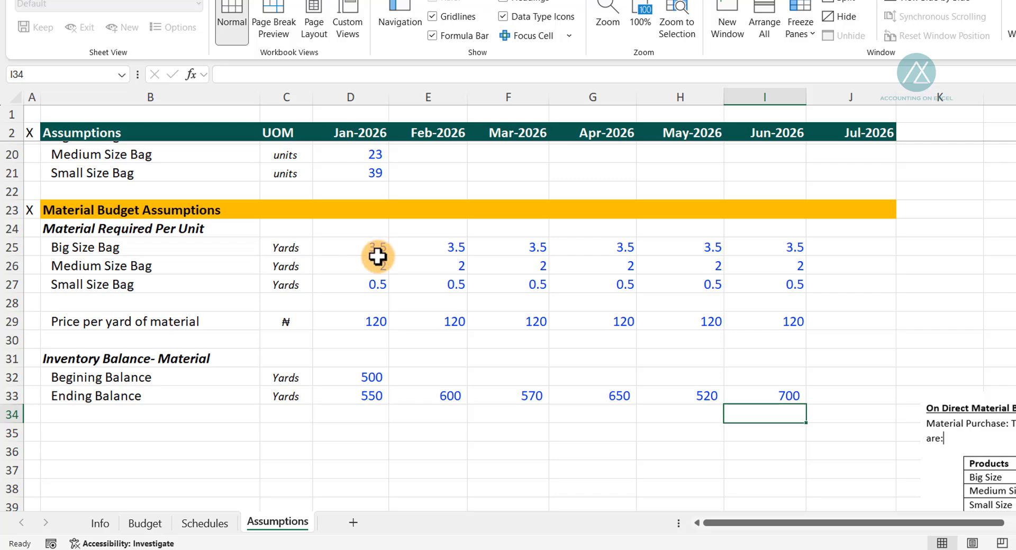
pyautogui.click(204, 523)
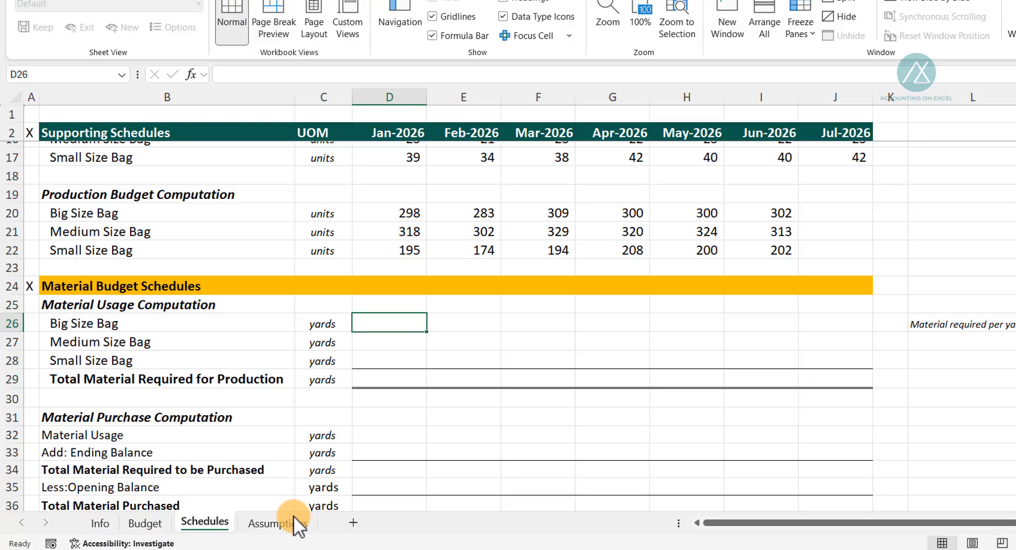
pyautogui.click(276, 524)
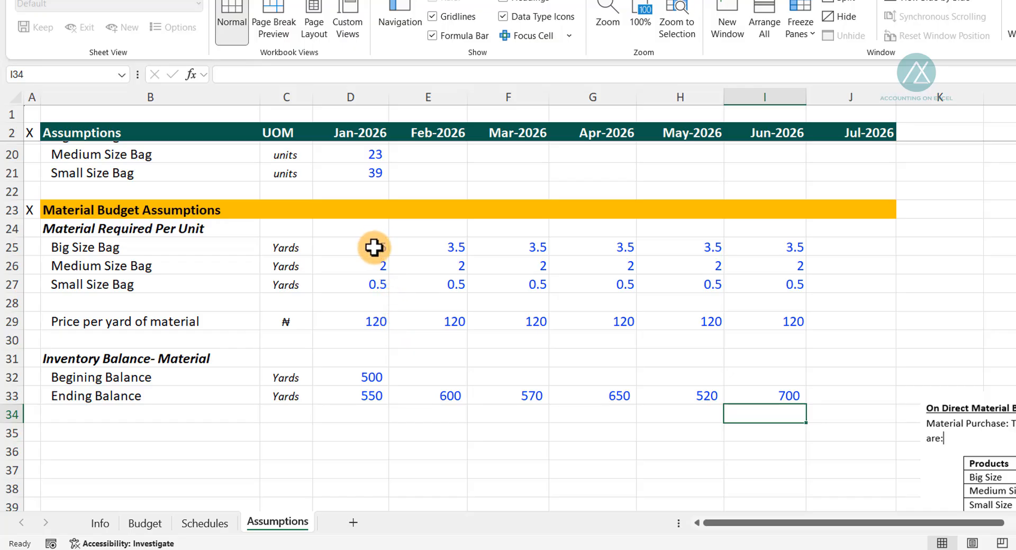
pyautogui.click(201, 524)
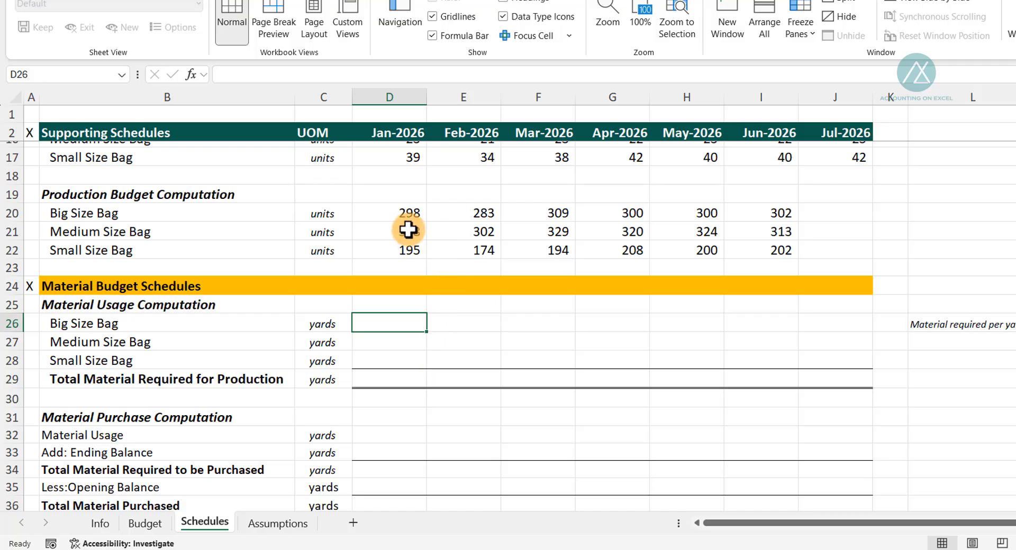
pyautogui.click(935, 321)
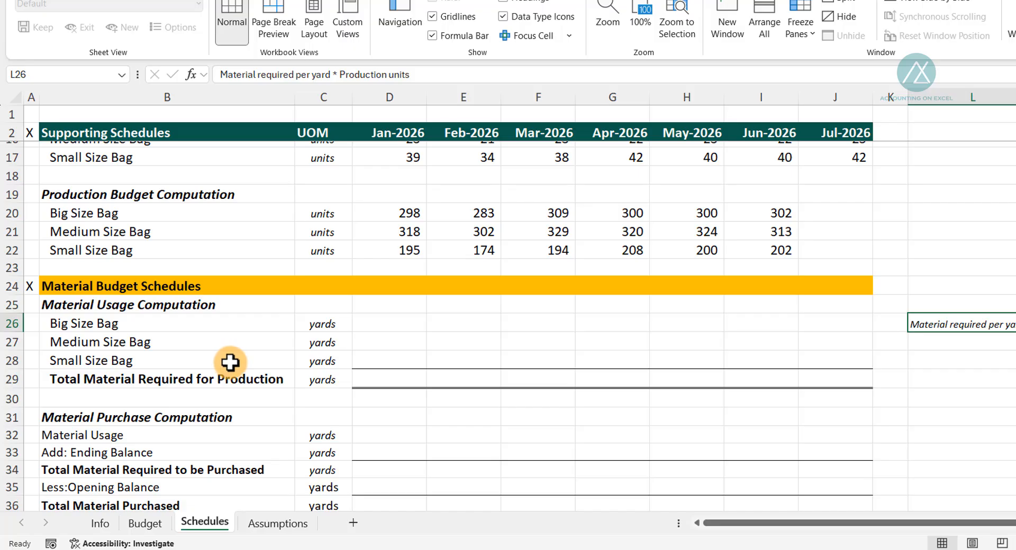
# Step: On Schedules, compute January's Big Size Bag material usage with =D20*Assumptions!D25, multiplying production units by the material required per unit
pyautogui.click(384, 319)
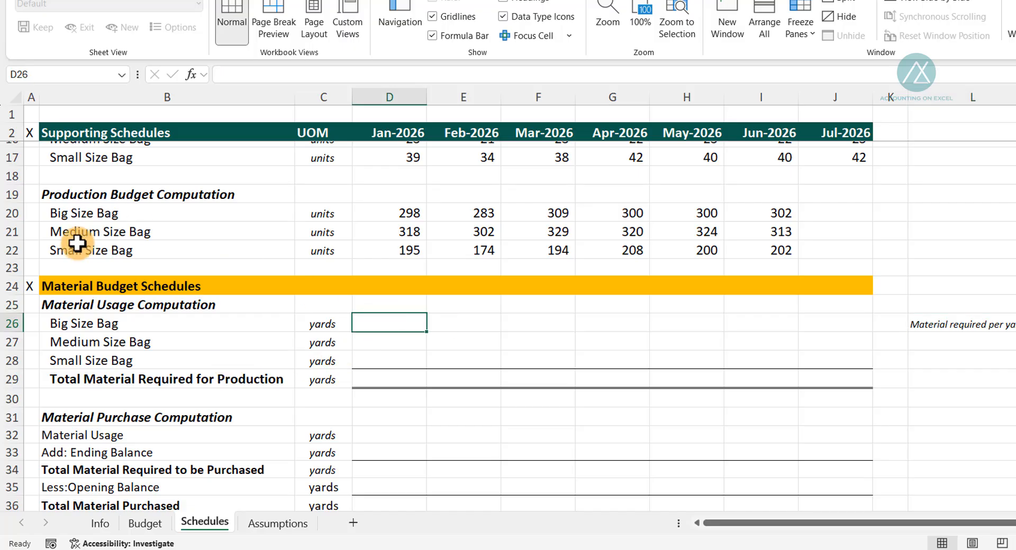
pyautogui.write('=')
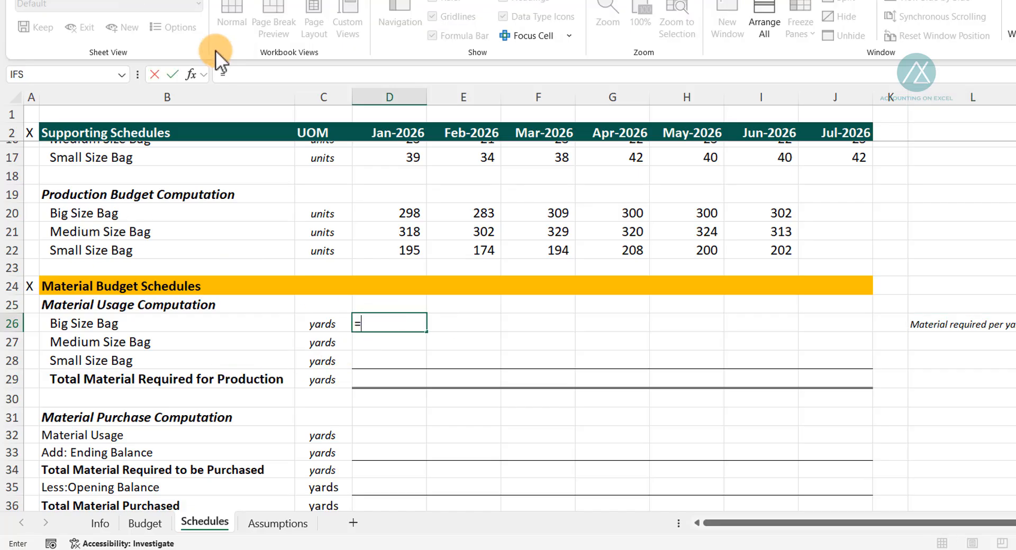
pyautogui.press('Up')
pyautogui.press('Up')
pyautogui.press('Up')
pyautogui.press('Up')
pyautogui.press('Up')
pyautogui.press('Up')
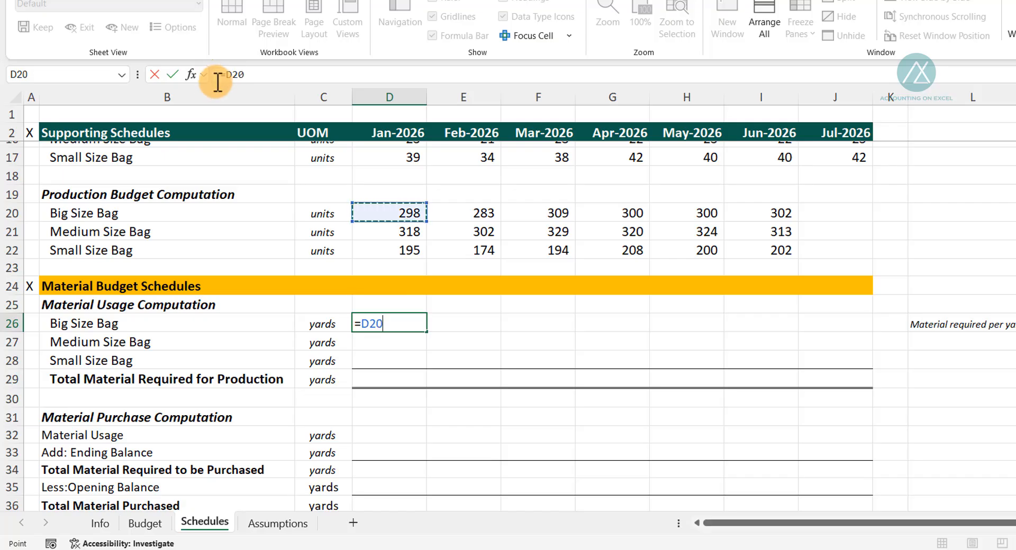
pyautogui.write('*')
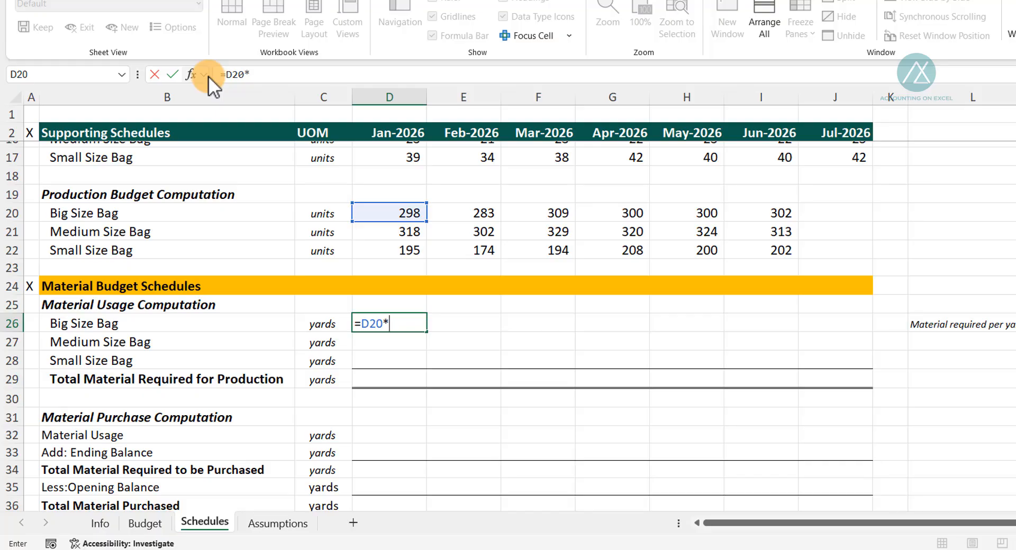
pyautogui.hotkey('ctrl', 'pagedown')
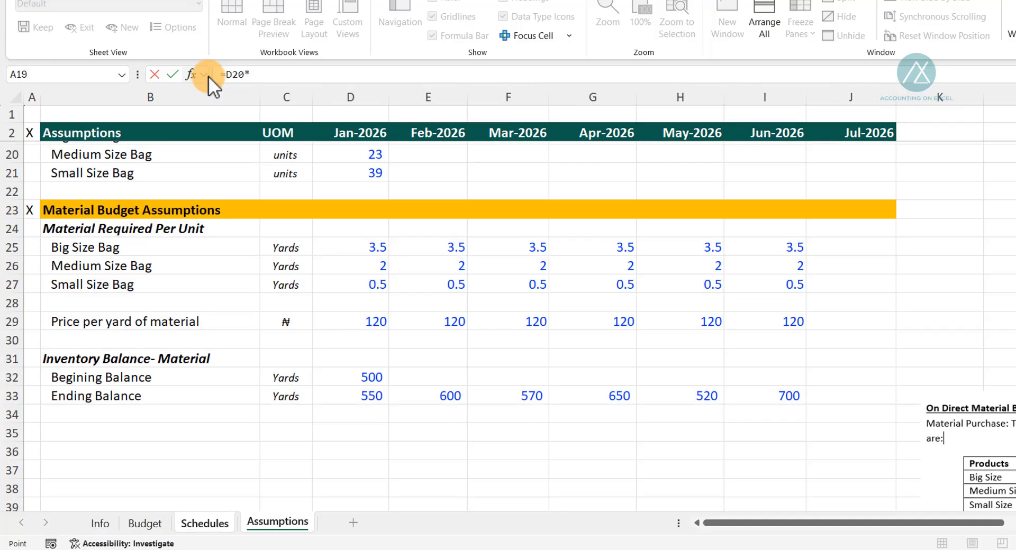
pyautogui.press('Down')
pyautogui.press('Down')
pyautogui.press('Down')
pyautogui.press('Down')
pyautogui.press('Down')
pyautogui.press('Down')
pyautogui.press('Right')
pyautogui.press('Right')
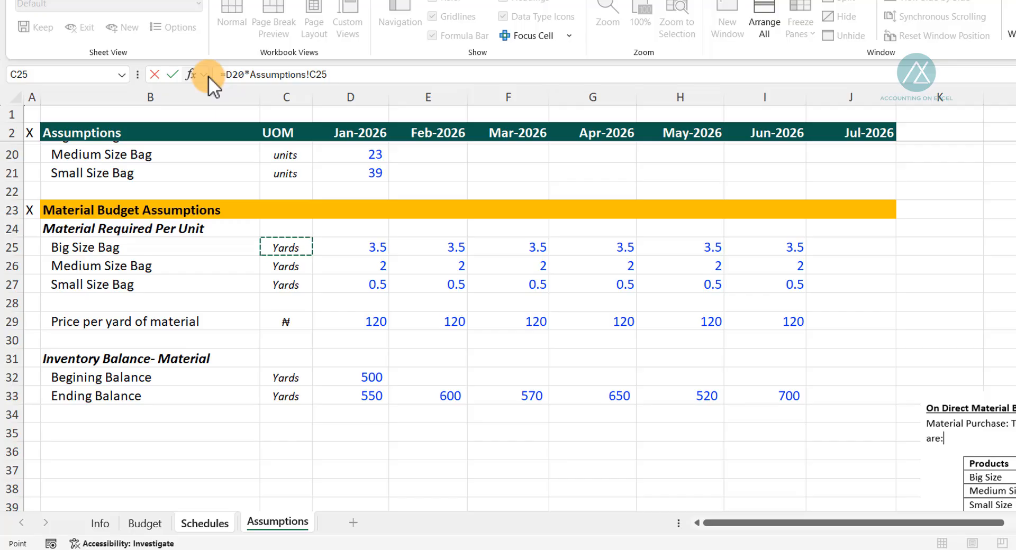
pyautogui.press('Right')
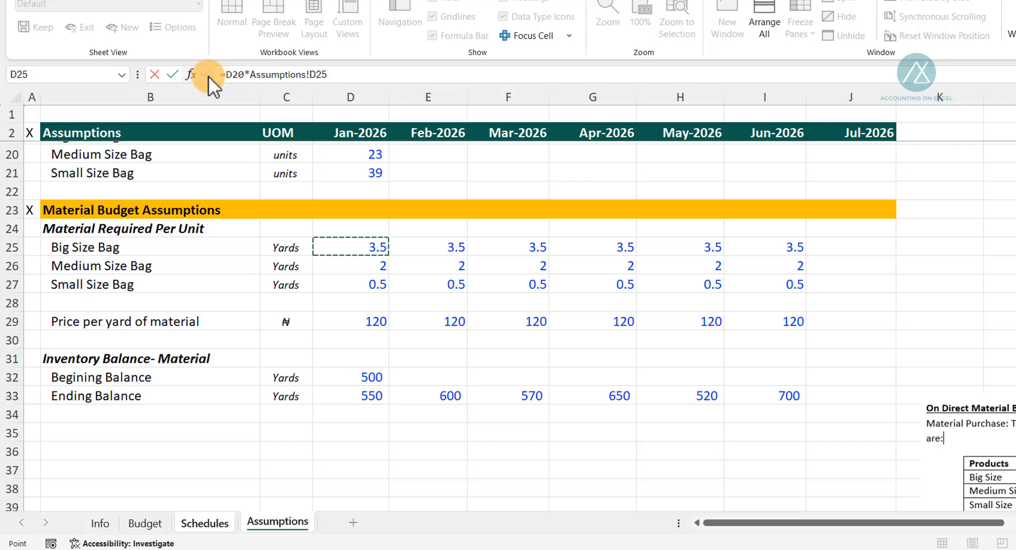
pyautogui.press('Return')
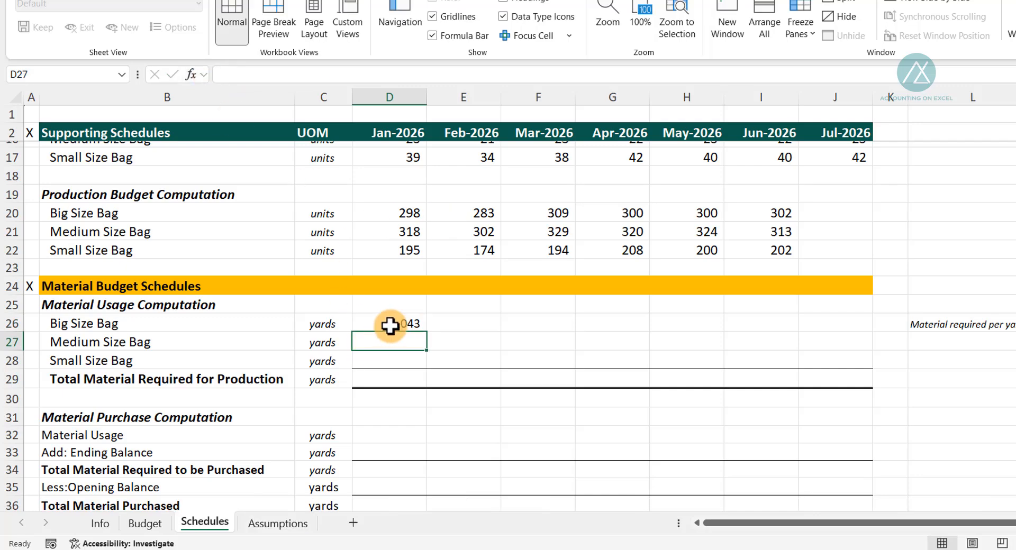
# Step: Check the January Big Size Bag usage formula's inputs and copy it to the medium and small bags and across through June 2026
pyautogui.click(324, 323)
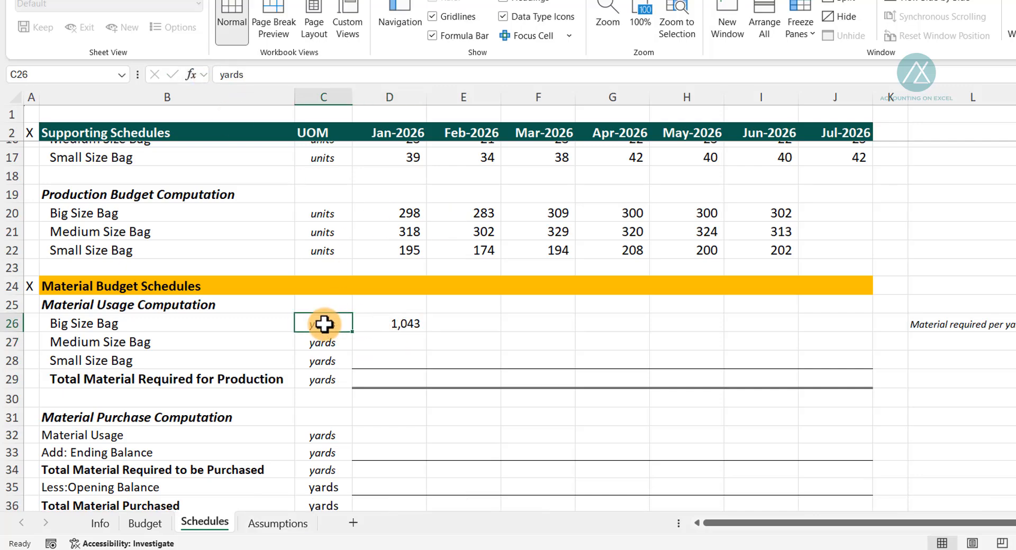
pyautogui.click(404, 213)
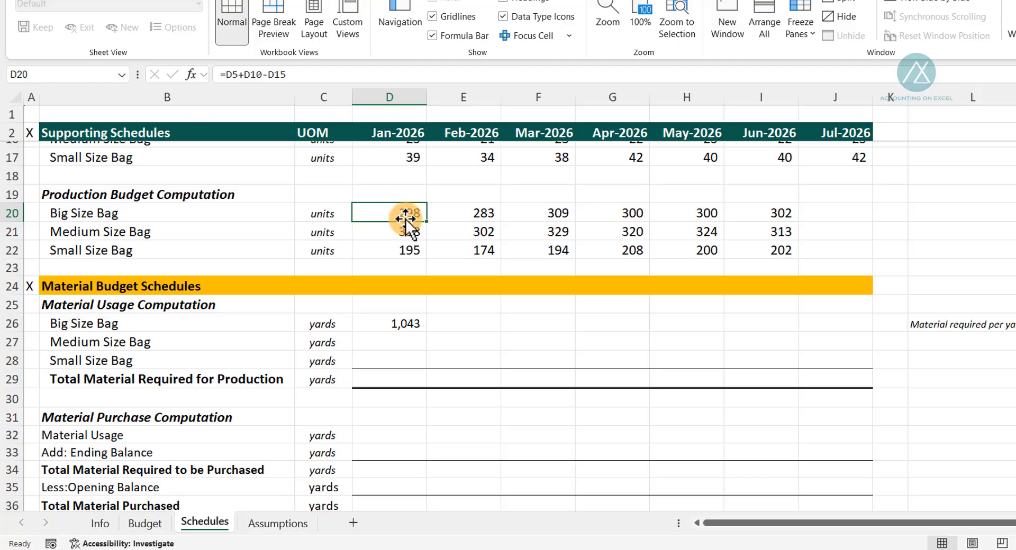
pyautogui.click(403, 322)
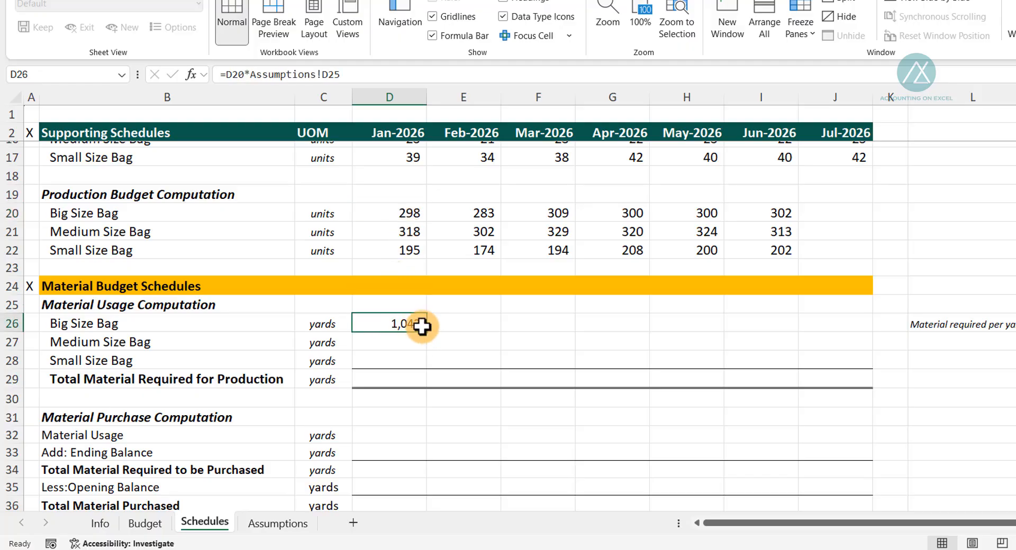
pyautogui.click(405, 211)
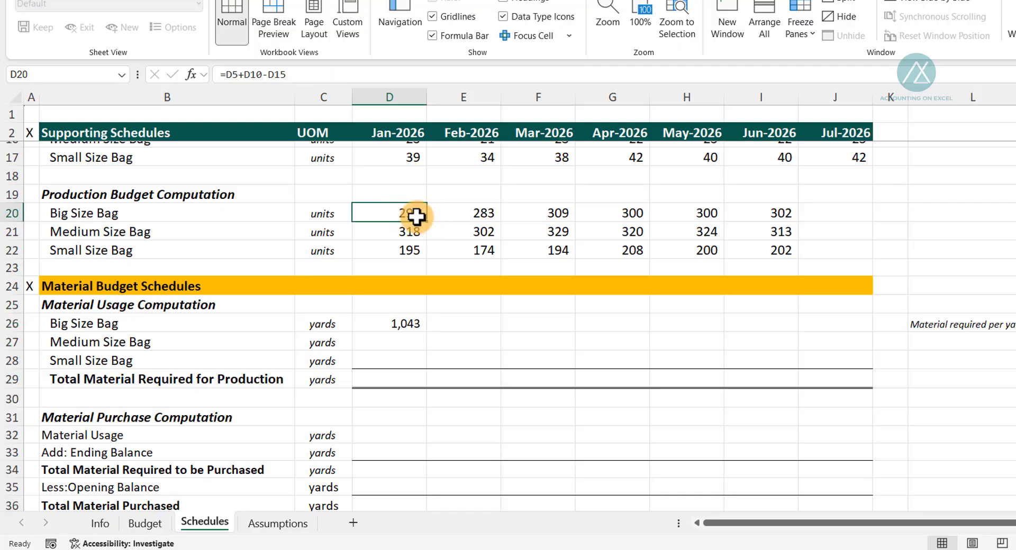
pyautogui.click(406, 323)
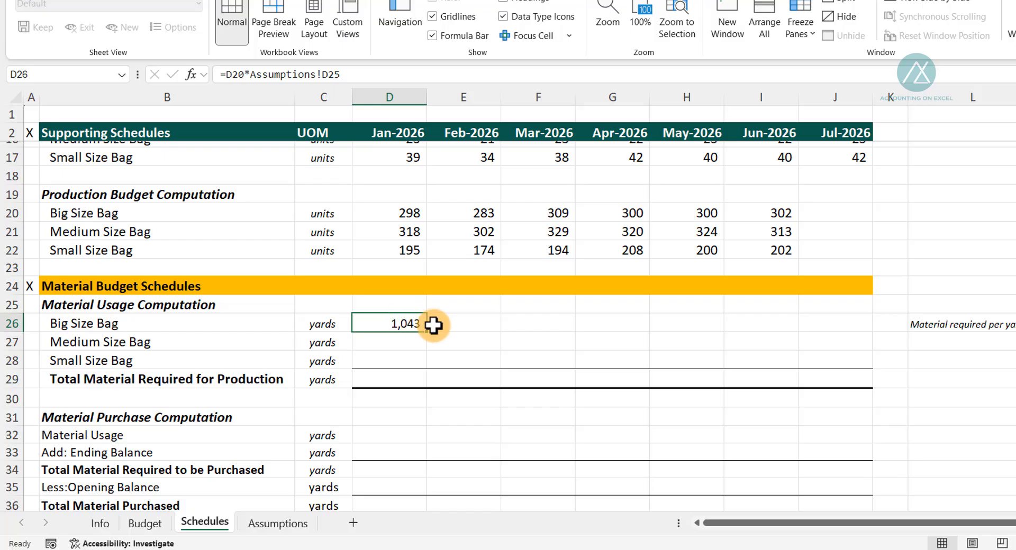
pyautogui.moveTo(426, 330); pyautogui.dragTo(801, 397)
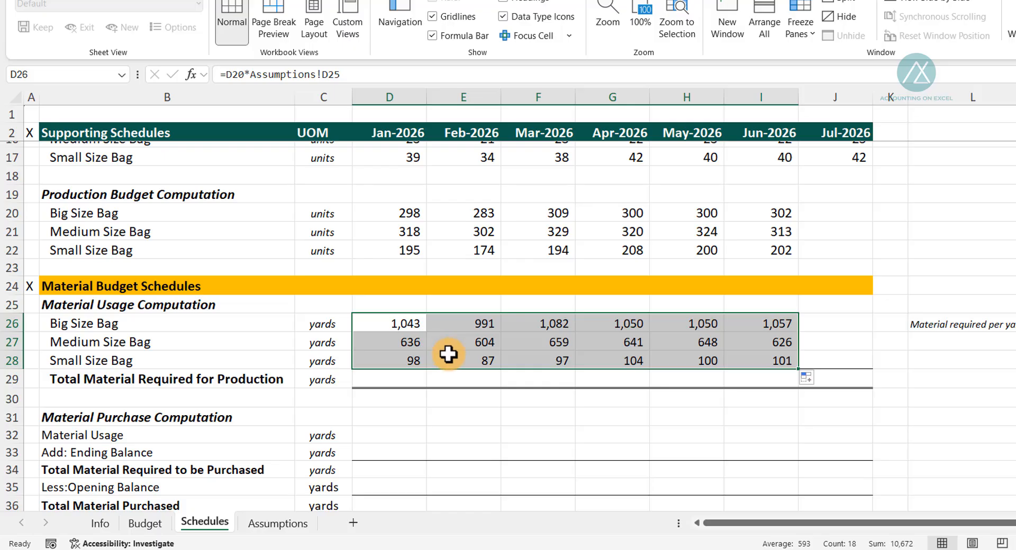
# Step: Total January's material required for production with =SUM(D26:D28), extend it through June 2026, and check the January formula
pyautogui.click(391, 378)
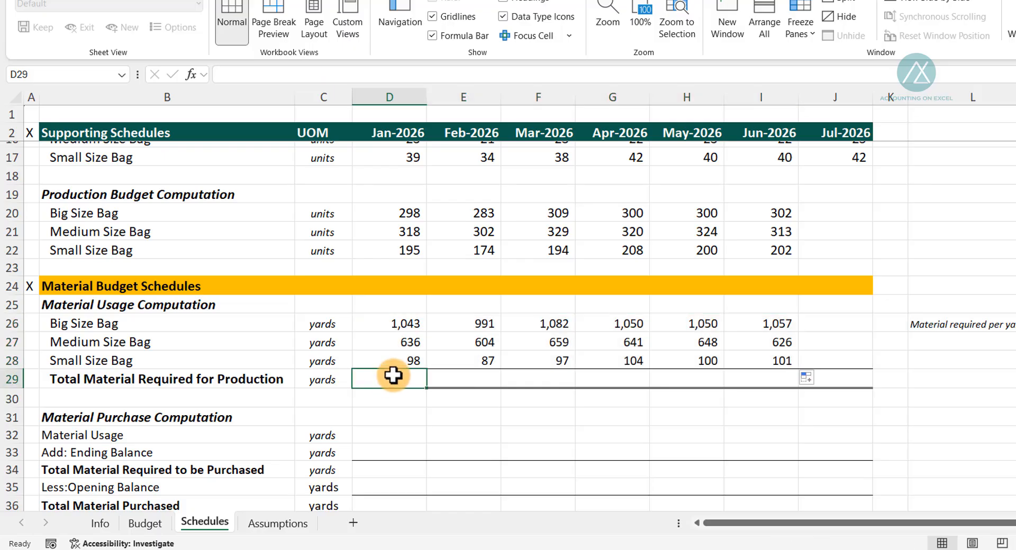
pyautogui.hotkey('alt', '=')
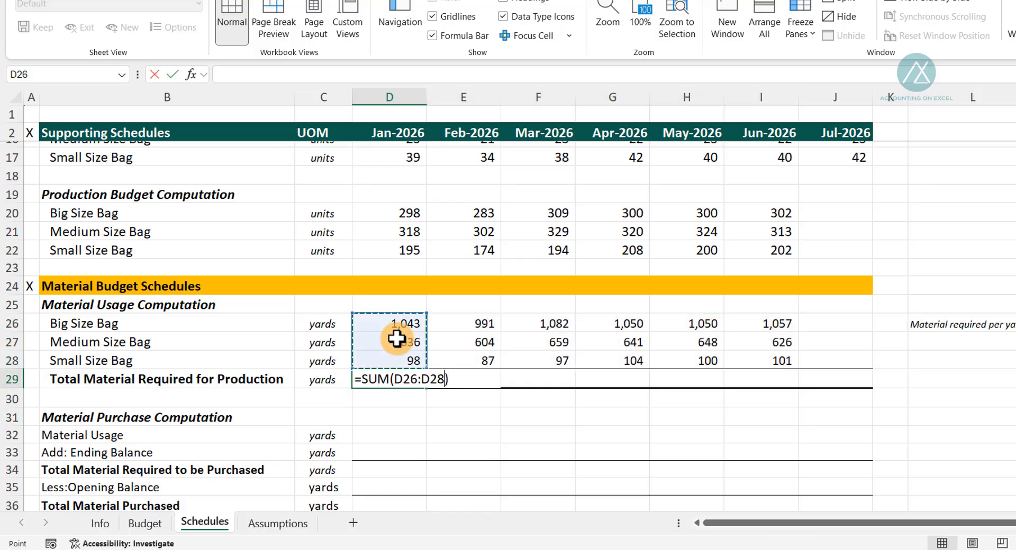
pyautogui.hotkey('ctrl', 'Return')
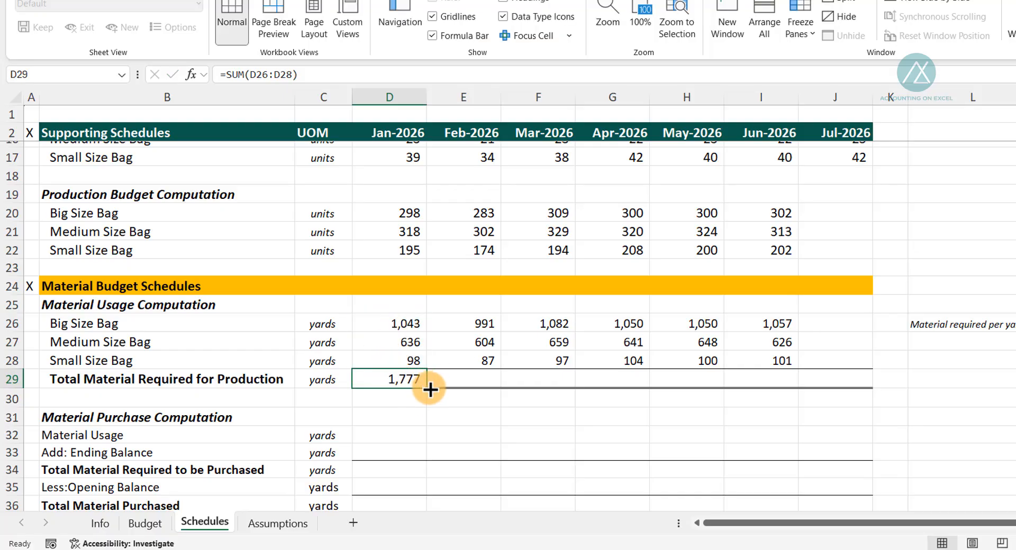
pyautogui.moveTo(427, 388); pyautogui.dragTo(783, 412)
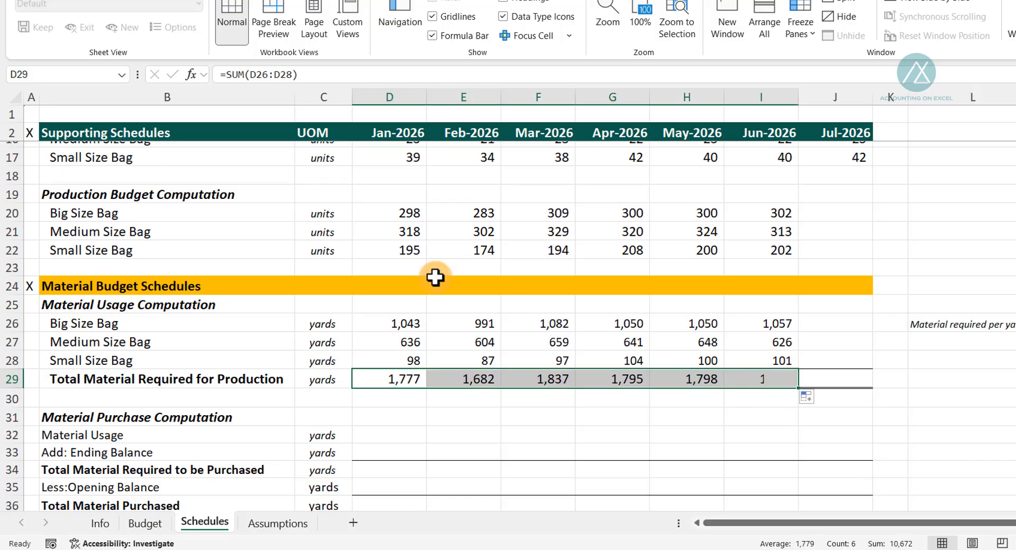
pyautogui.click(405, 384)
pyautogui.doubleClick(404, 383)
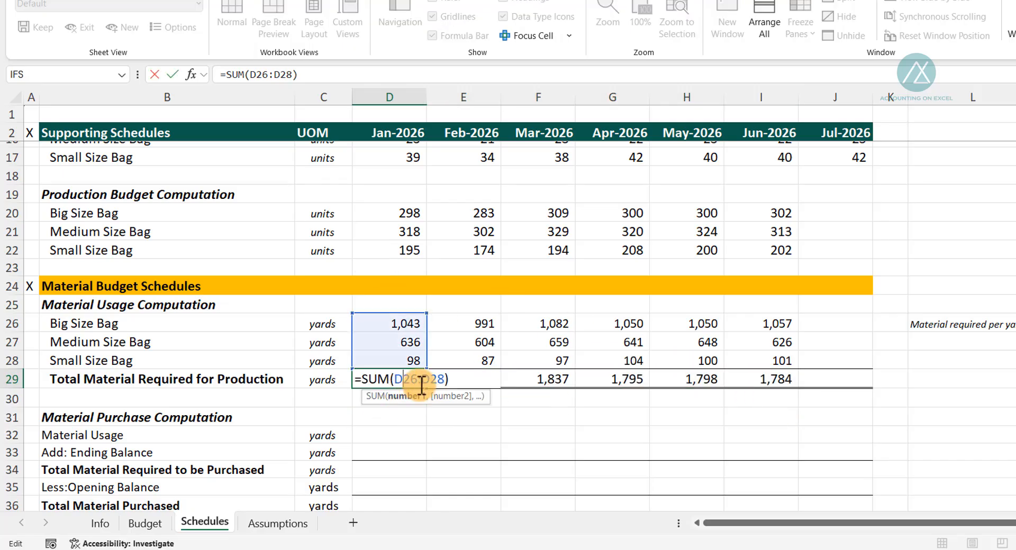
pyautogui.press('Escape')
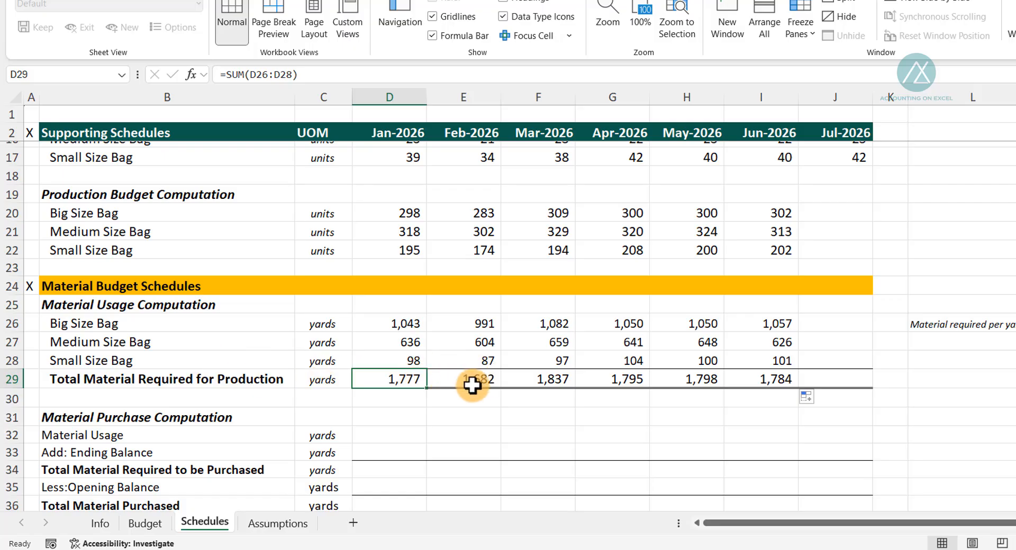
# Step: In the Material Purchase Computation, link January's Material Usage to the total material required for production with =D29
pyautogui.scroll(-2, 407, 434)
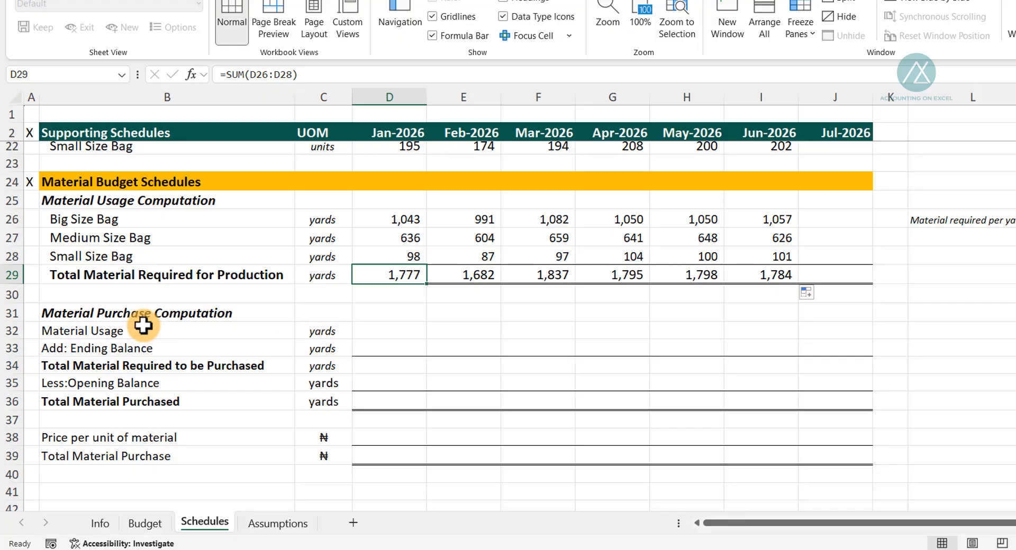
pyautogui.click(387, 331)
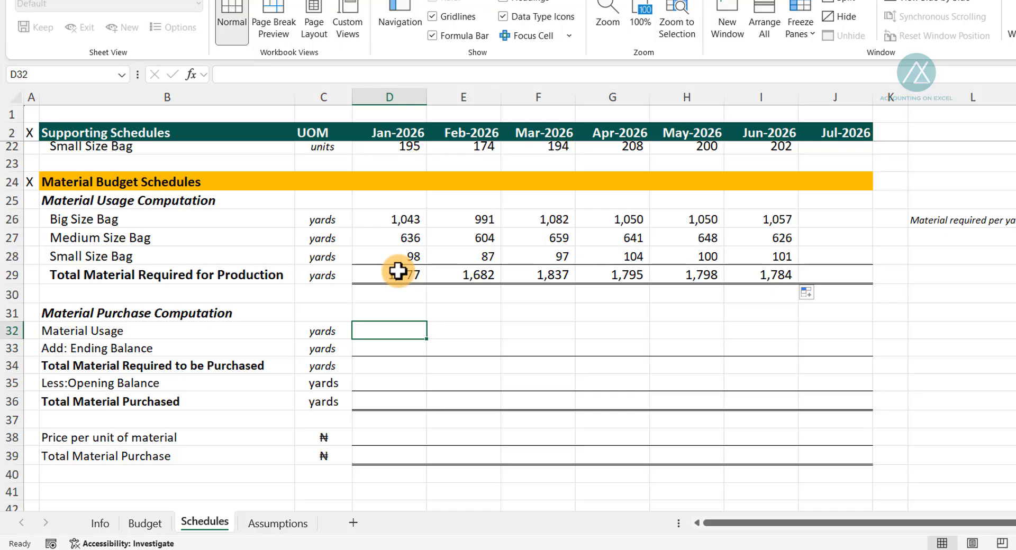
pyautogui.write('=')
pyautogui.press('Up')
pyautogui.press('Up')
pyautogui.press('Up')
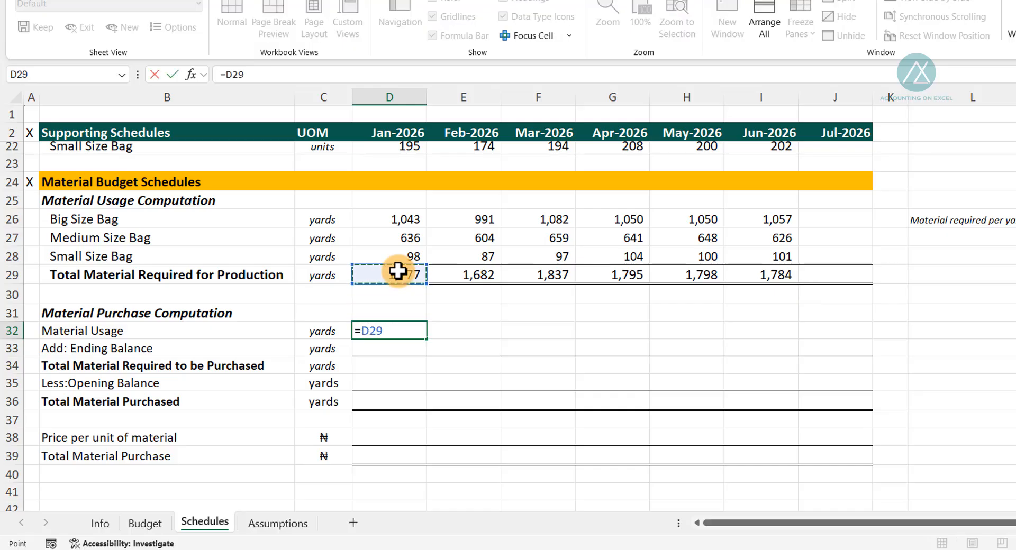
pyautogui.press('Return')
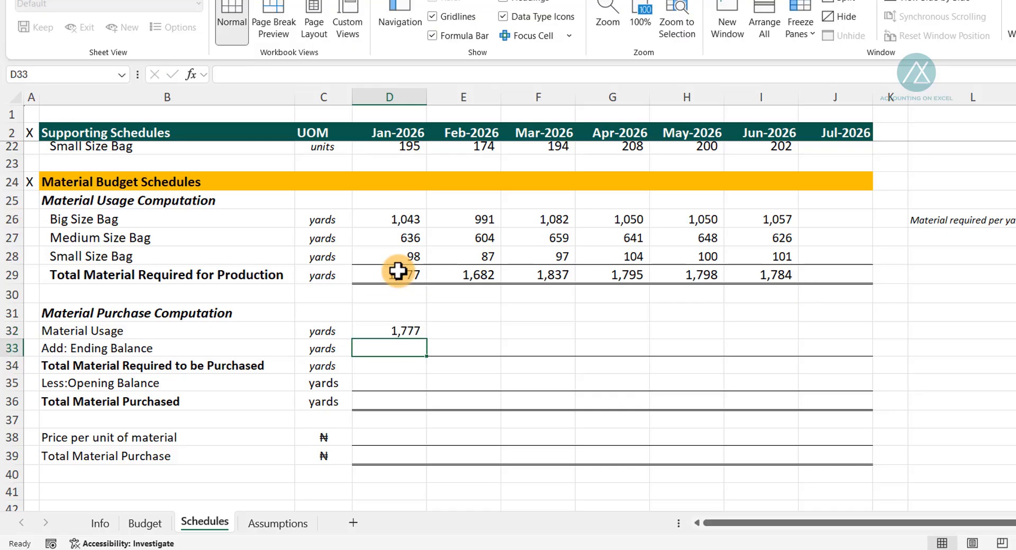
# Step: Extend the January Material Usage link through June 2026 and check the February formula
pyautogui.click(410, 328)
pyautogui.moveTo(427, 336); pyautogui.dragTo(798, 368)
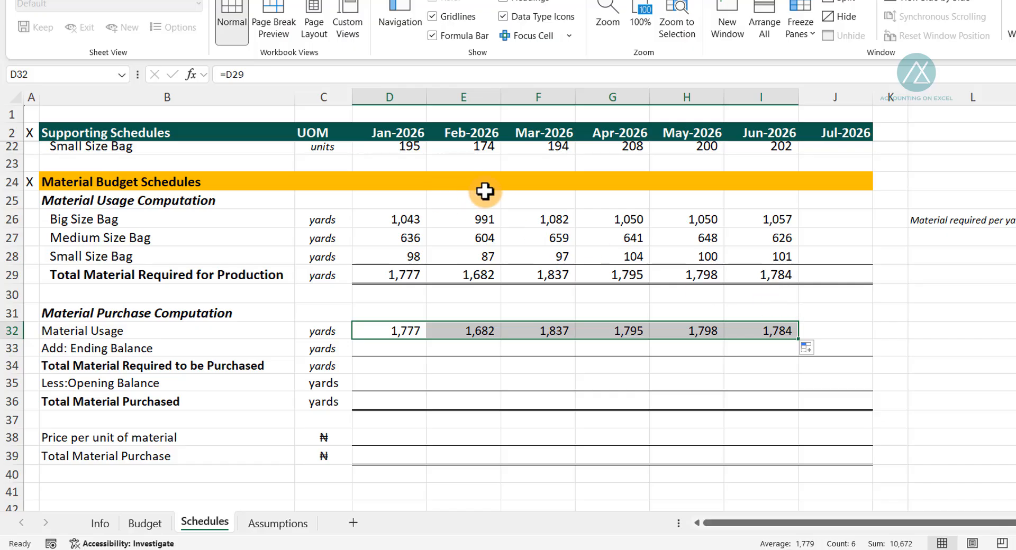
pyautogui.doubleClick(465, 332)
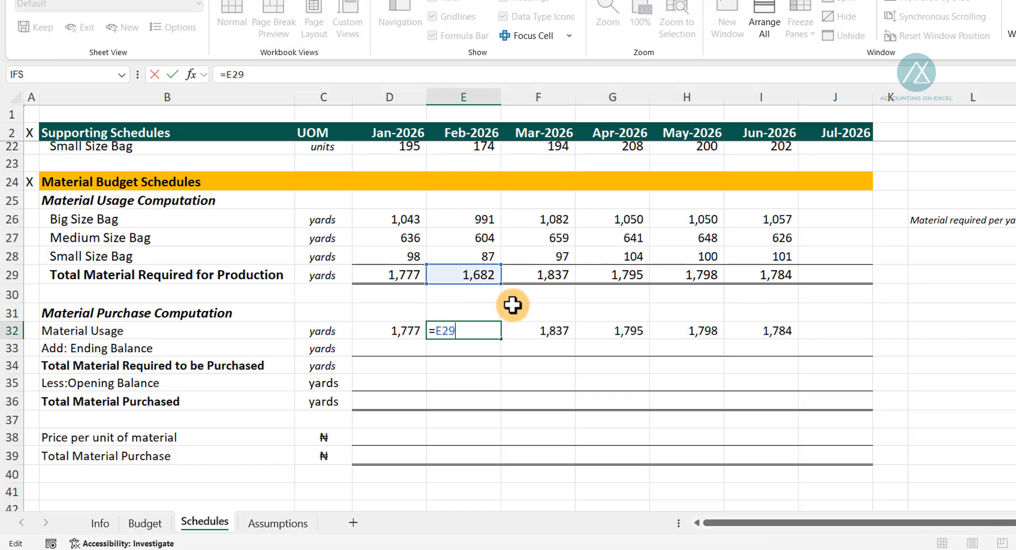
pyautogui.press('Escape')
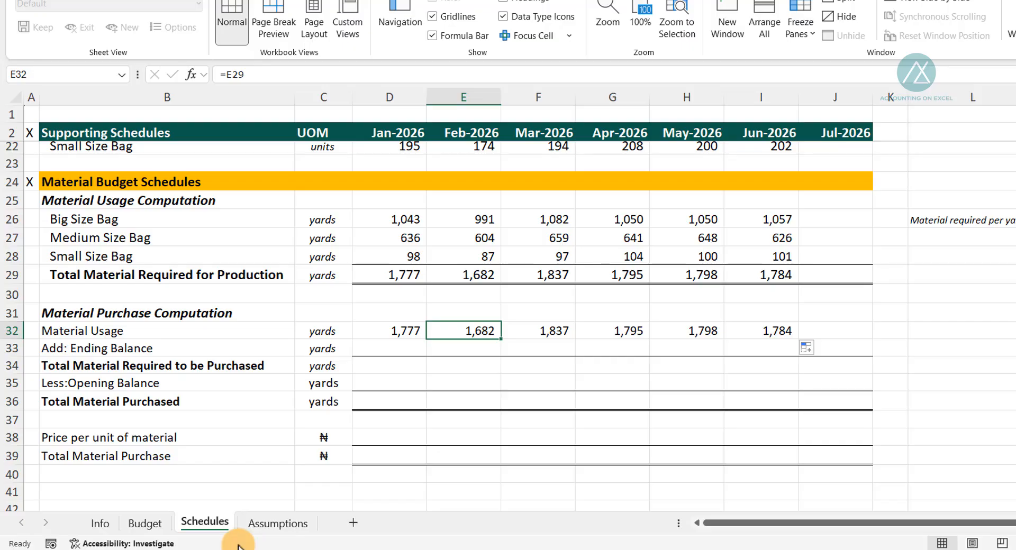
# Step: On the Budget sheet, link January's Big Size Bag material usage to the Schedules computation with =Schedules!D26
pyautogui.click(146, 524)
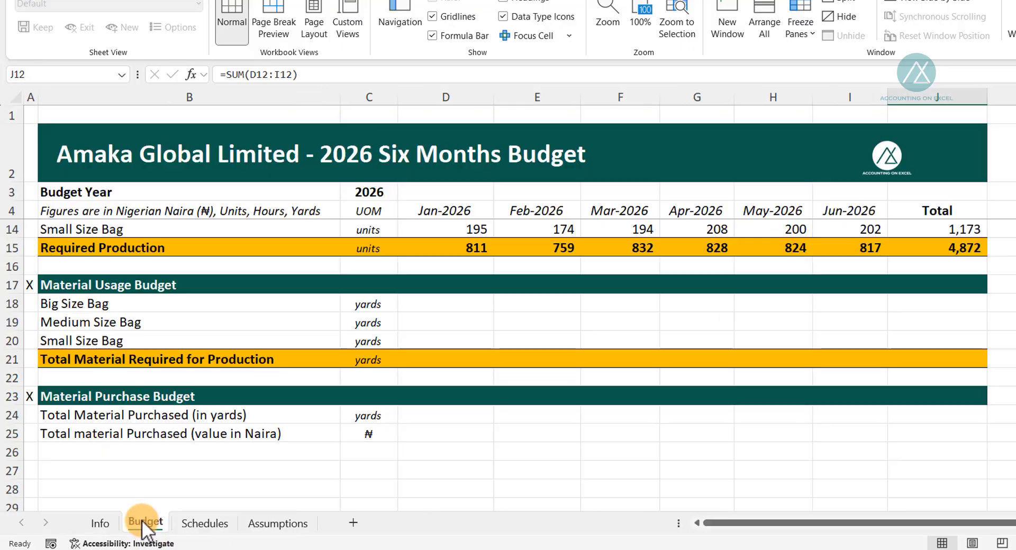
pyautogui.click(450, 302)
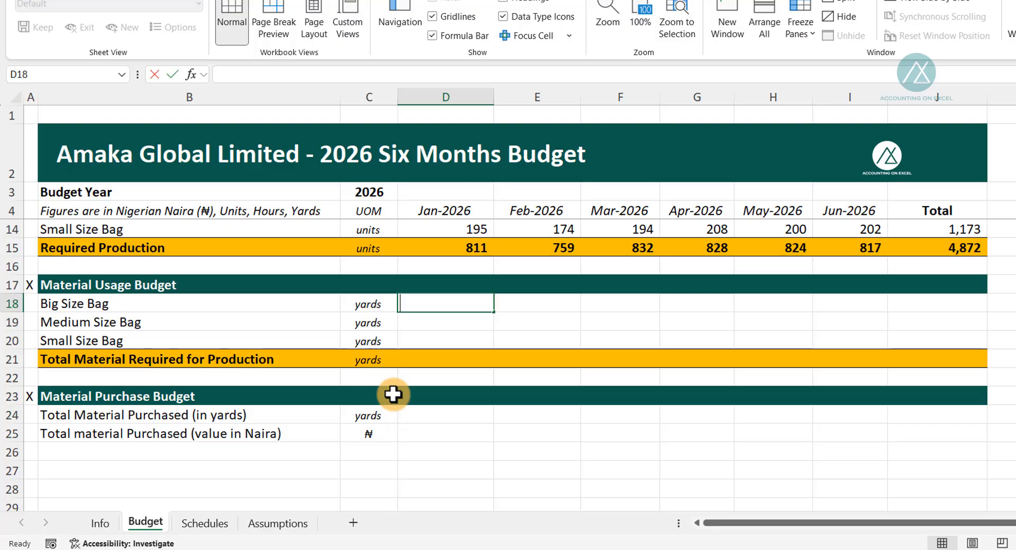
pyautogui.write('=')
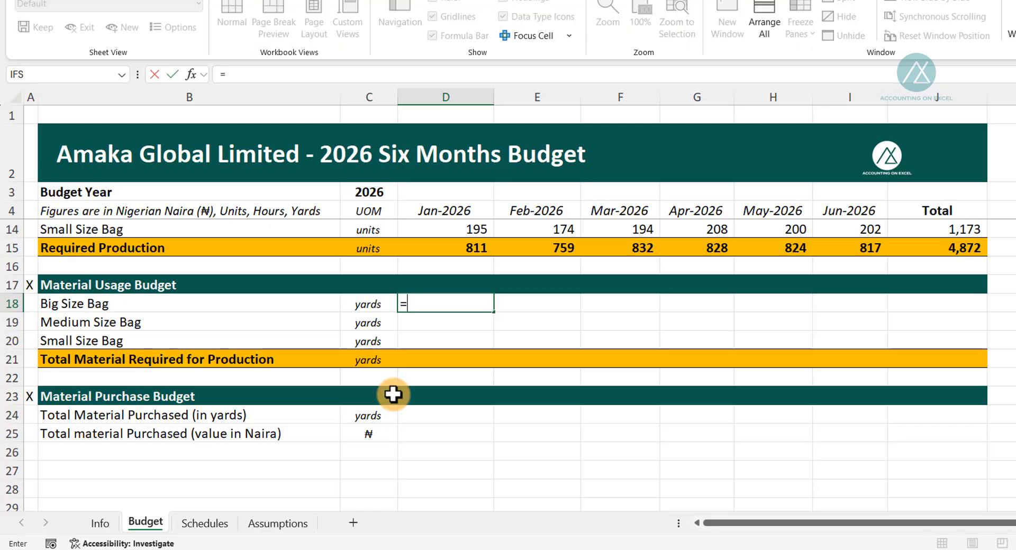
pyautogui.hotkey('ctrl', 'pagedown')
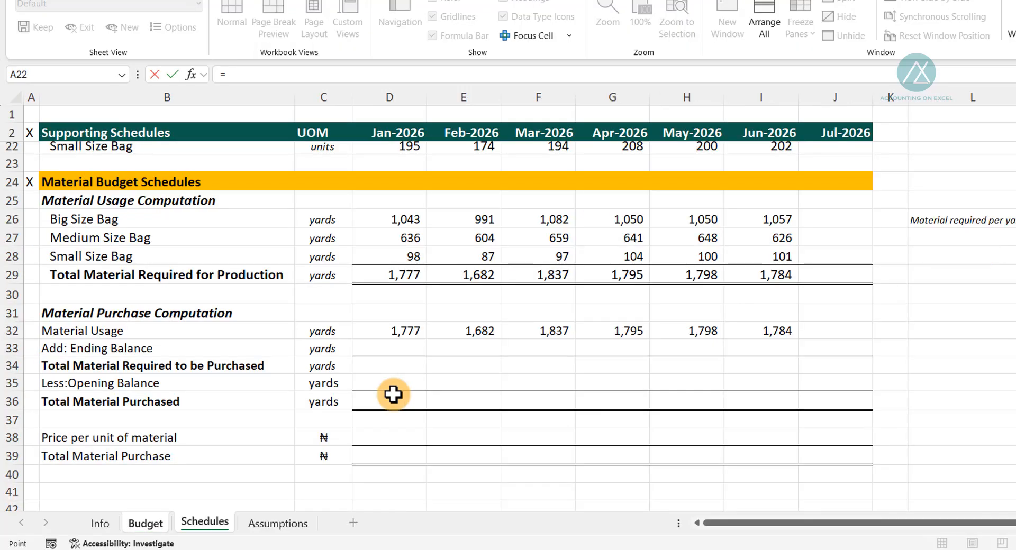
pyautogui.press('Down')
pyautogui.press('Down')
pyautogui.press('Right')
pyautogui.press('Right')
pyautogui.press('Right')
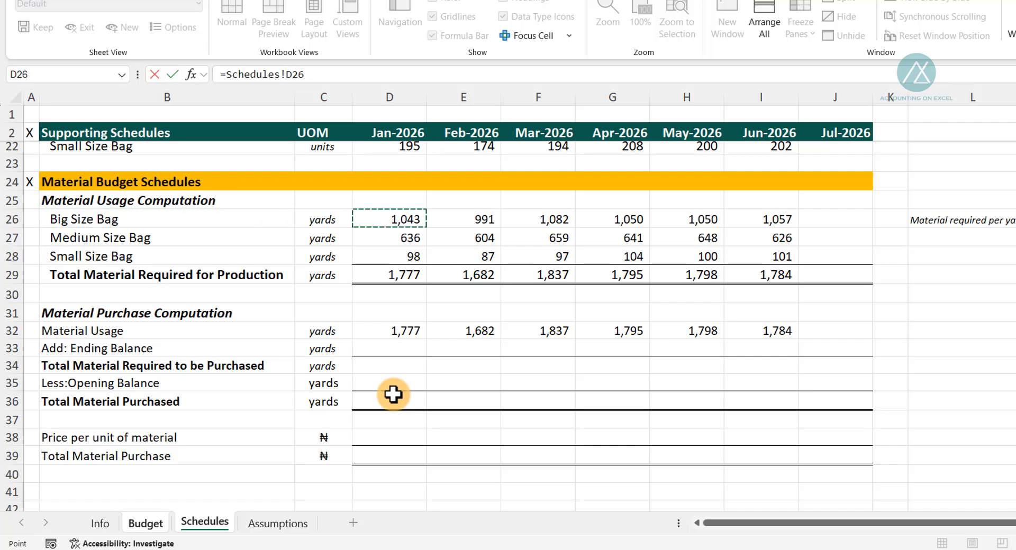
pyautogui.press('Return')
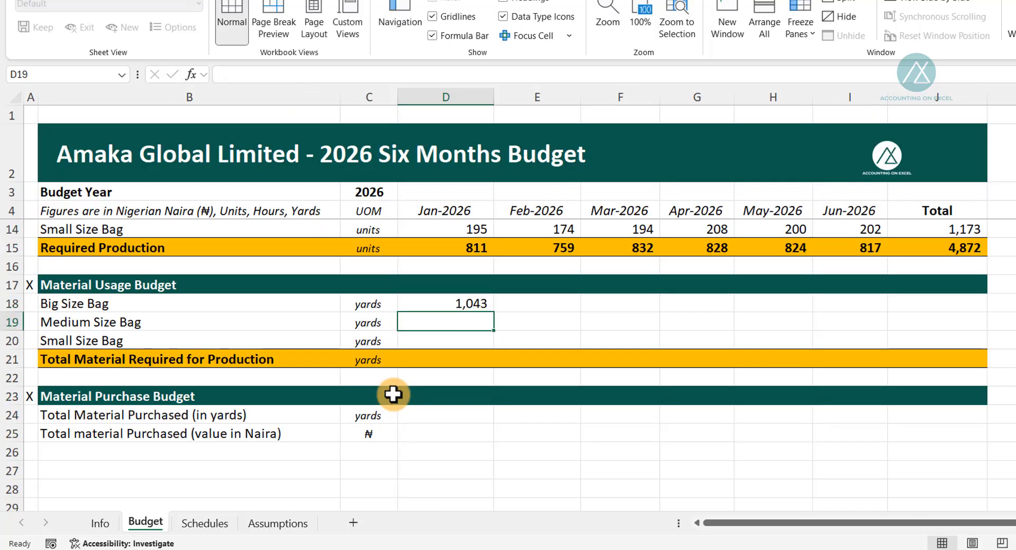
# Step: Extend January's Big Size Bag material usage link to the Medium and Small Size Bag rows and across through June 2026
pyautogui.click(462, 304)
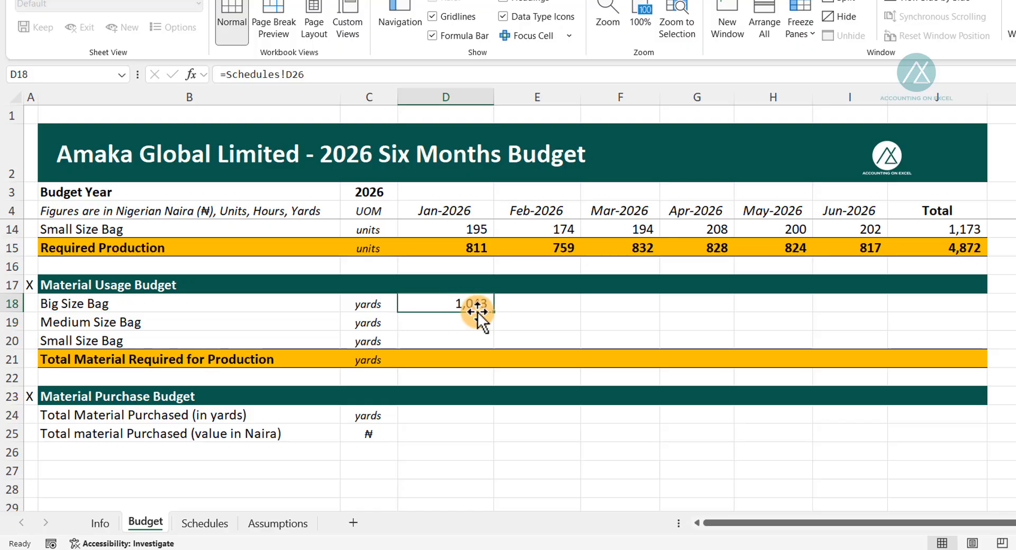
pyautogui.moveTo(494, 316); pyautogui.dragTo(484, 348)
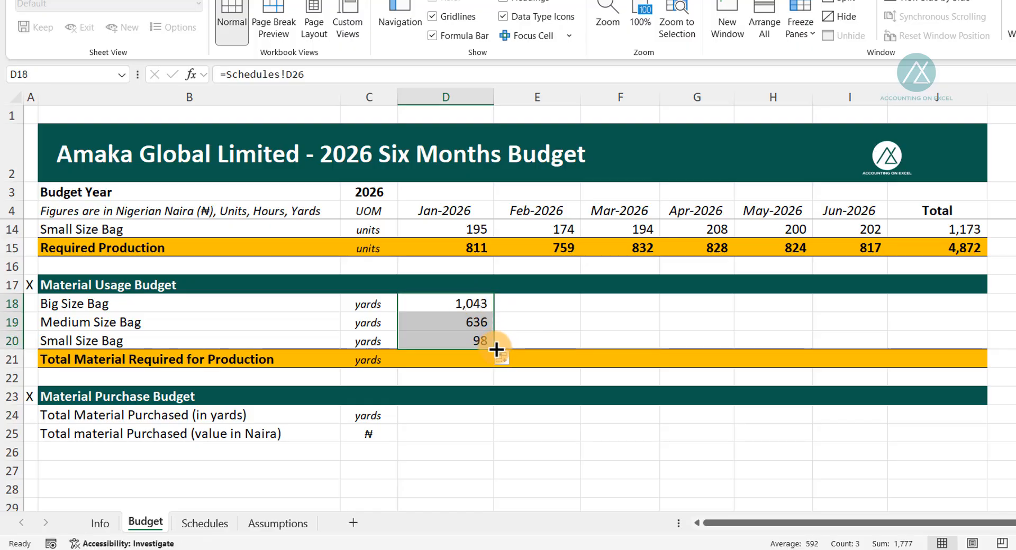
pyautogui.moveTo(495, 350); pyautogui.dragTo(875, 328)
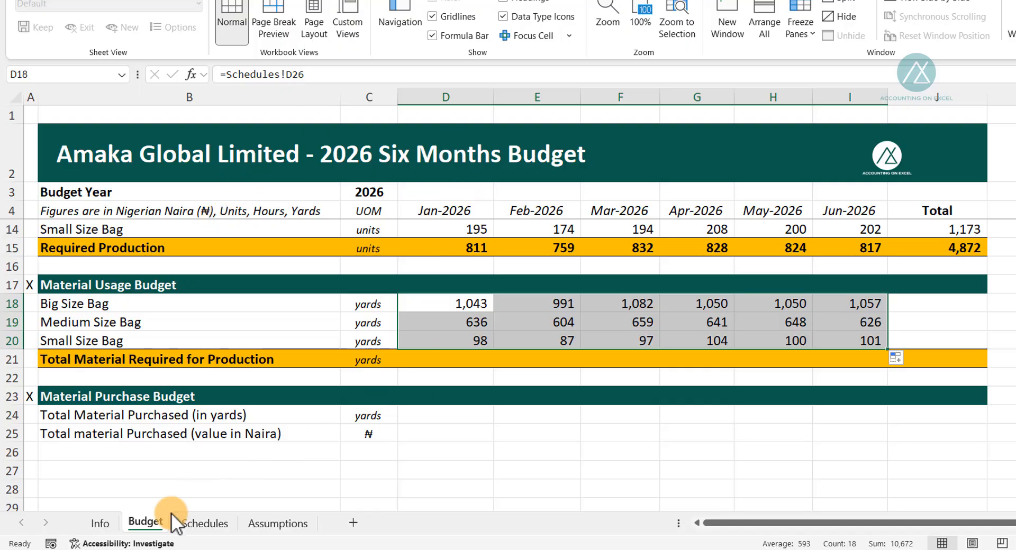
pyautogui.click(203, 523)
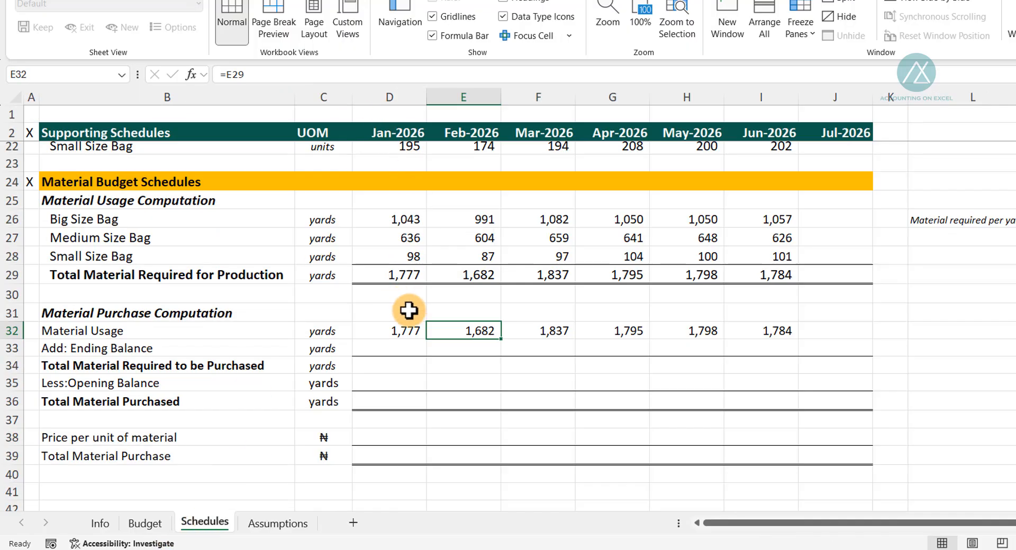
pyautogui.click(258, 525)
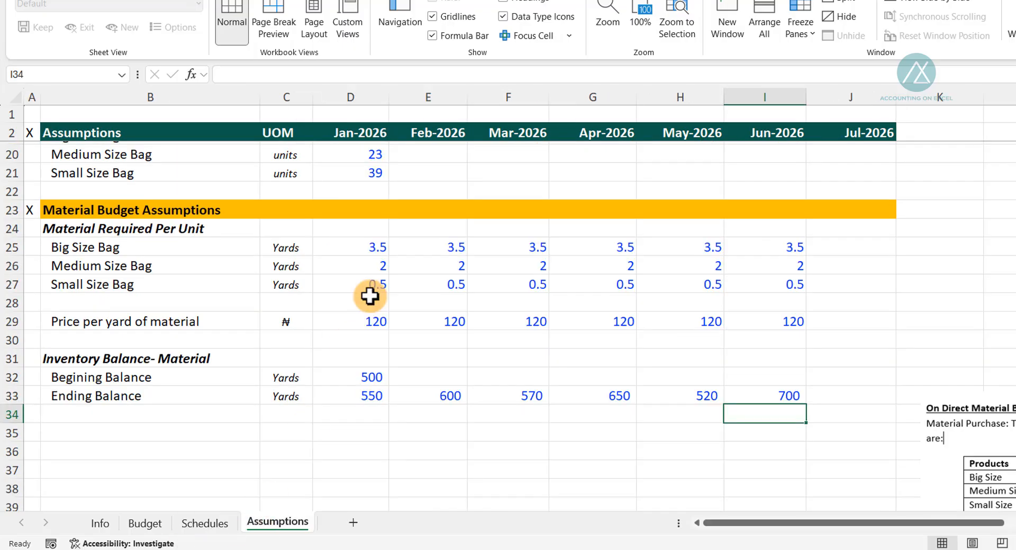
pyautogui.click(145, 523)
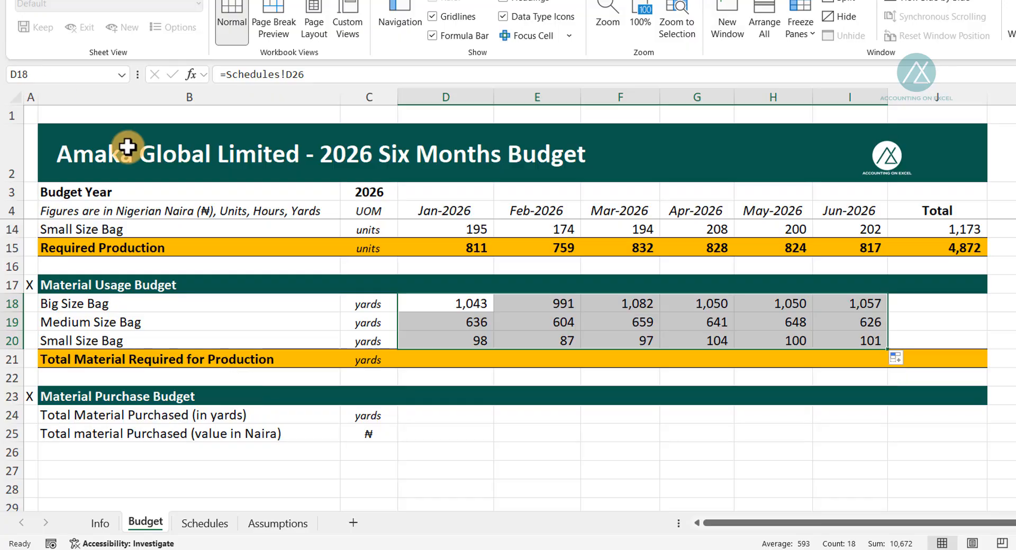
# Step: Total January's material required for production on the Budget sheet with =SUM(D18:D20) and extend it through June 2026
pyautogui.click(467, 333)
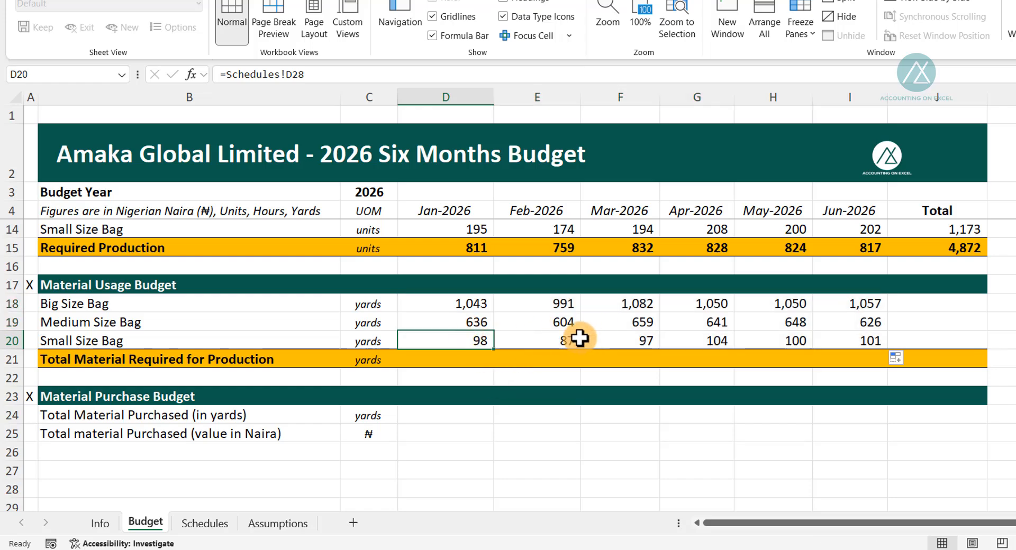
pyautogui.click(471, 356)
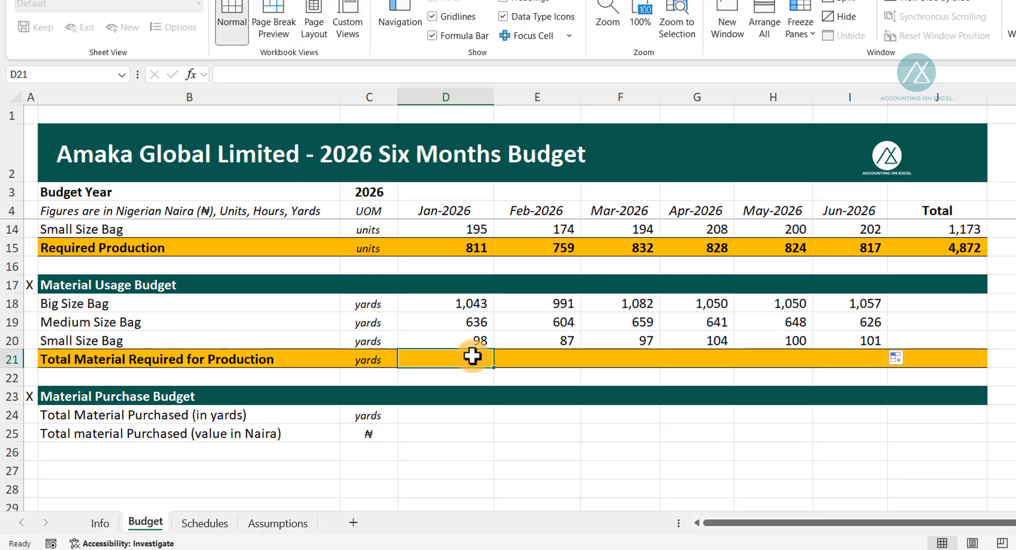
pyautogui.write('=SUM(')
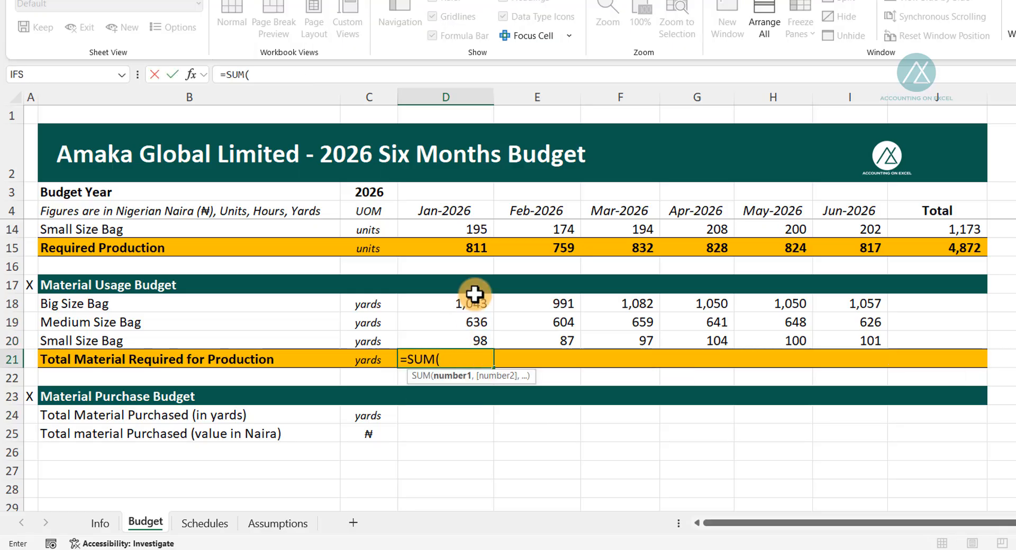
pyautogui.moveTo(471, 302); pyautogui.dragTo(464, 340)
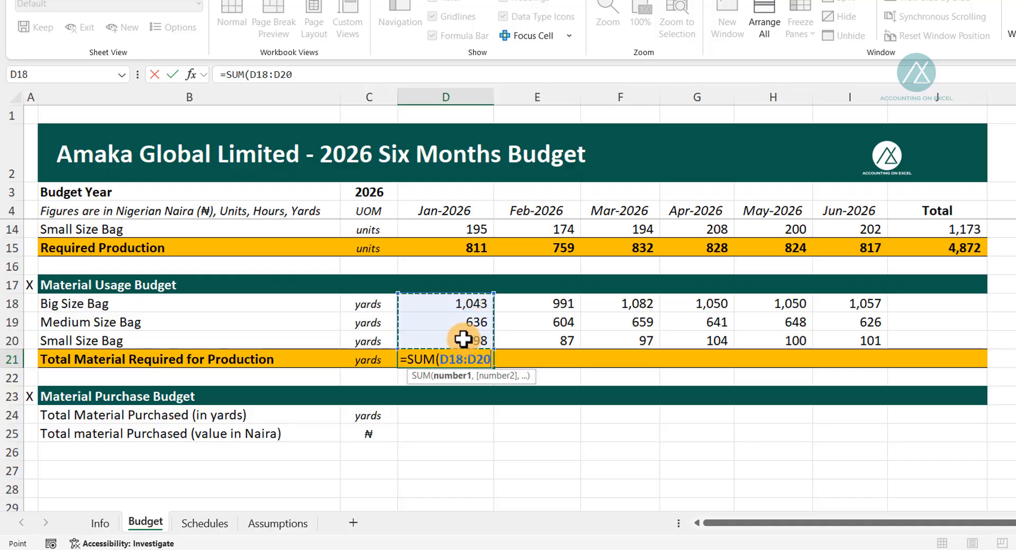
pyautogui.press('Return')
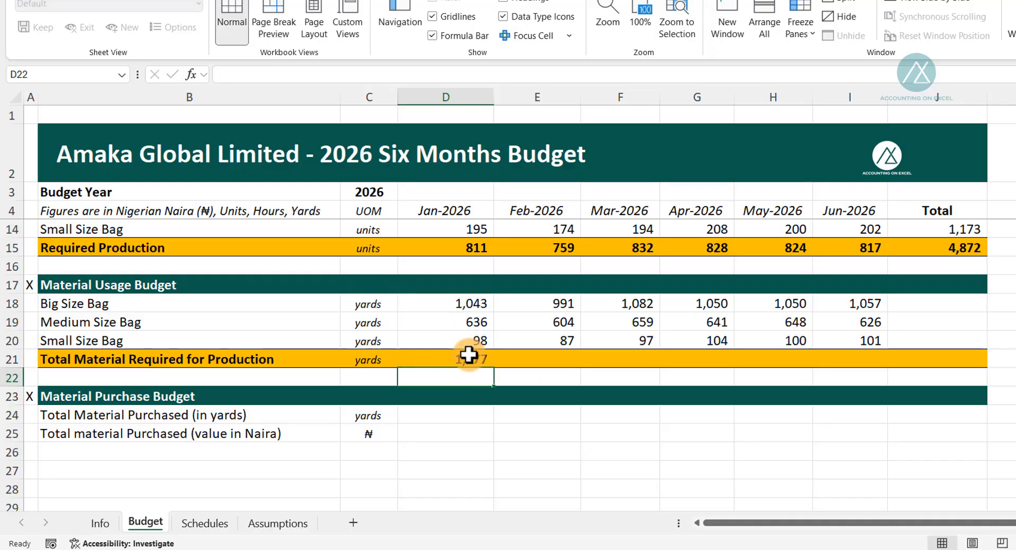
pyautogui.click(468, 355)
pyautogui.moveTo(496, 370); pyautogui.dragTo(902, 376)
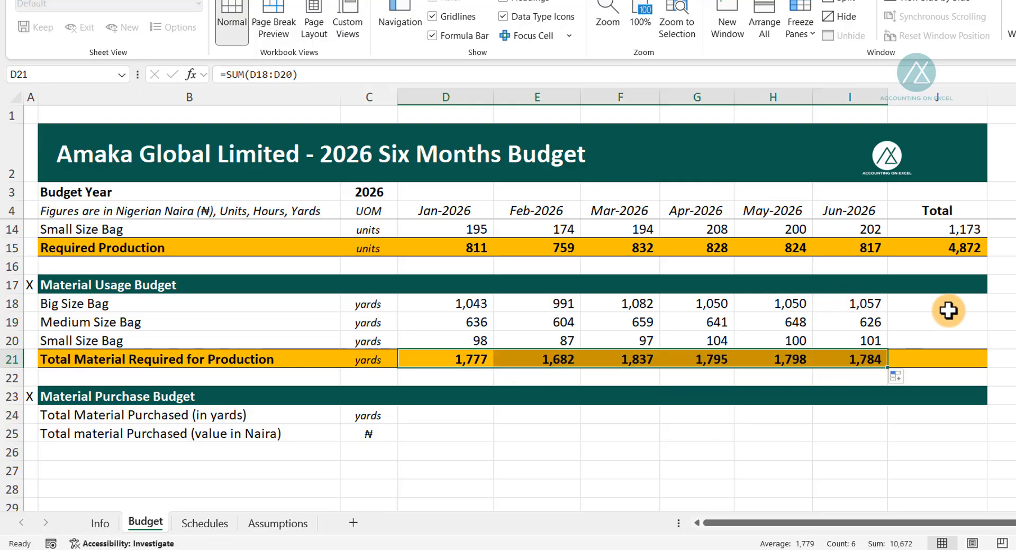
# Step: Total the Big Size Bag's six-month material usage with =SUM(D18:I18) and copy it down to the Medium and Small Size Bag rows
pyautogui.click(925, 297)
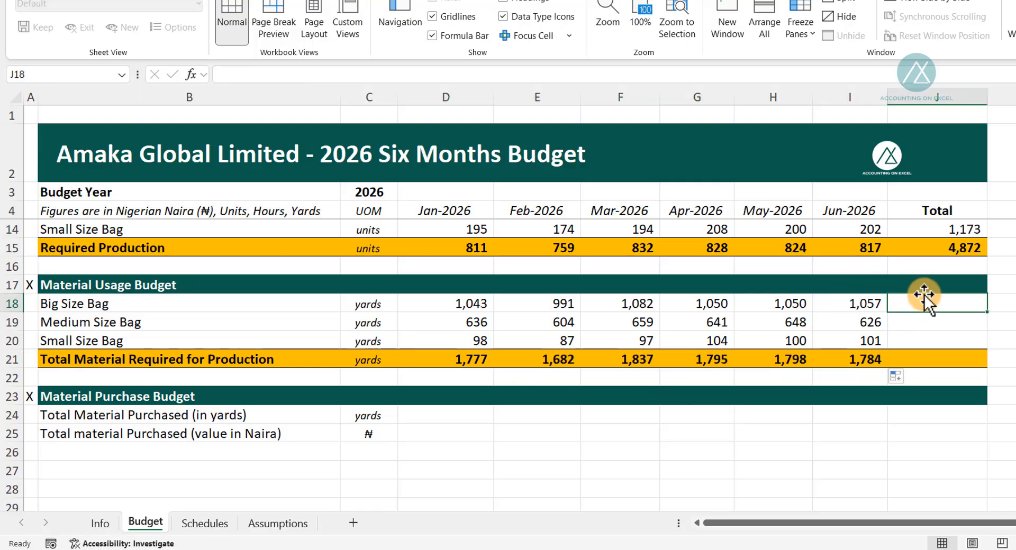
pyautogui.write('=AUM')
pyautogui.hotkey('ctrl', 'Return')
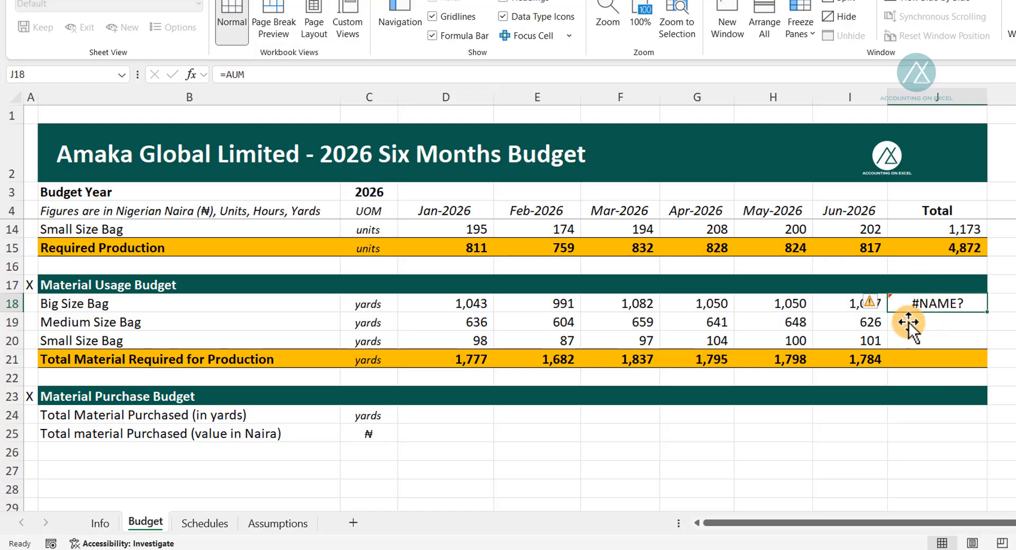
pyautogui.write('=SUM')
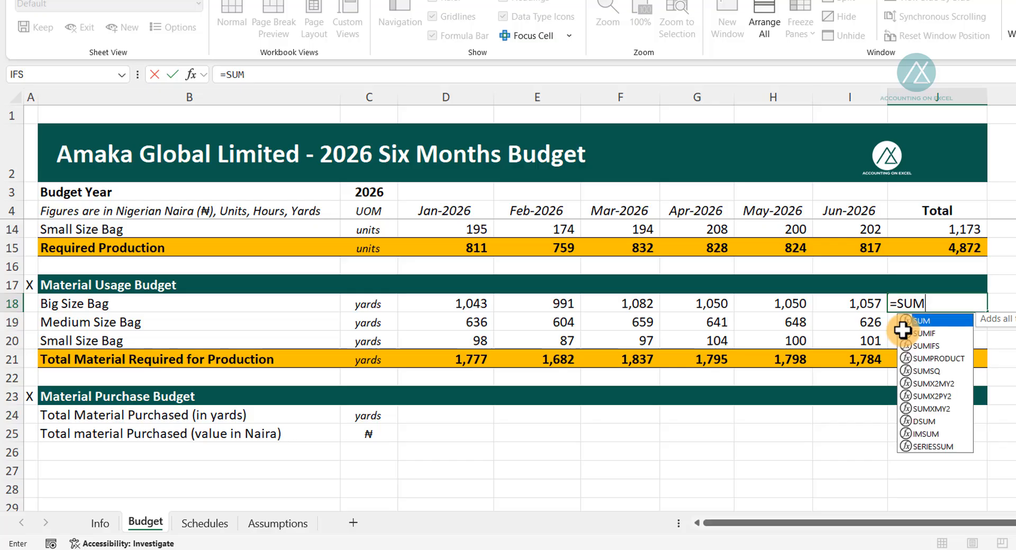
pyautogui.write('(')
pyautogui.moveTo(485, 311); pyautogui.dragTo(845, 302)
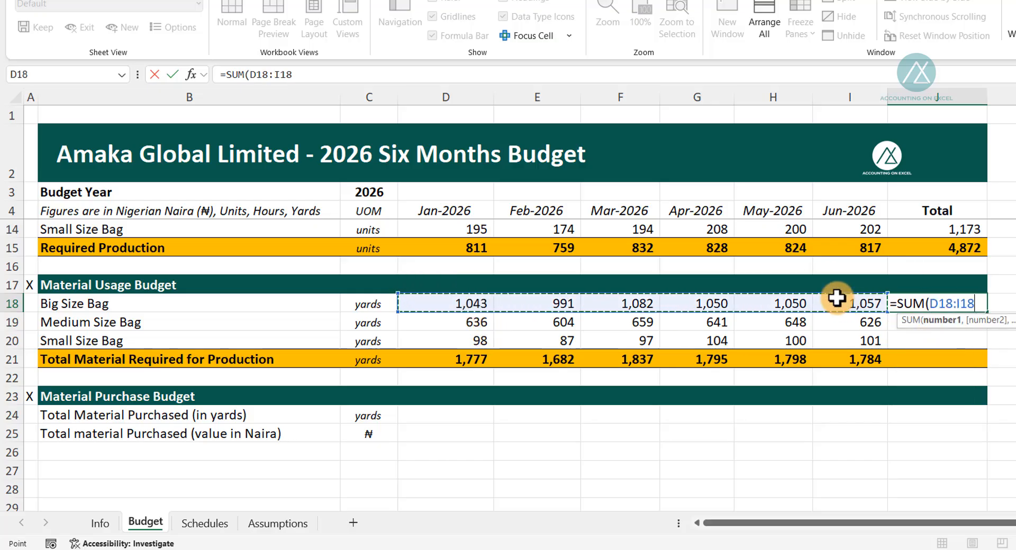
pyautogui.press('Return')
pyautogui.click(970, 299)
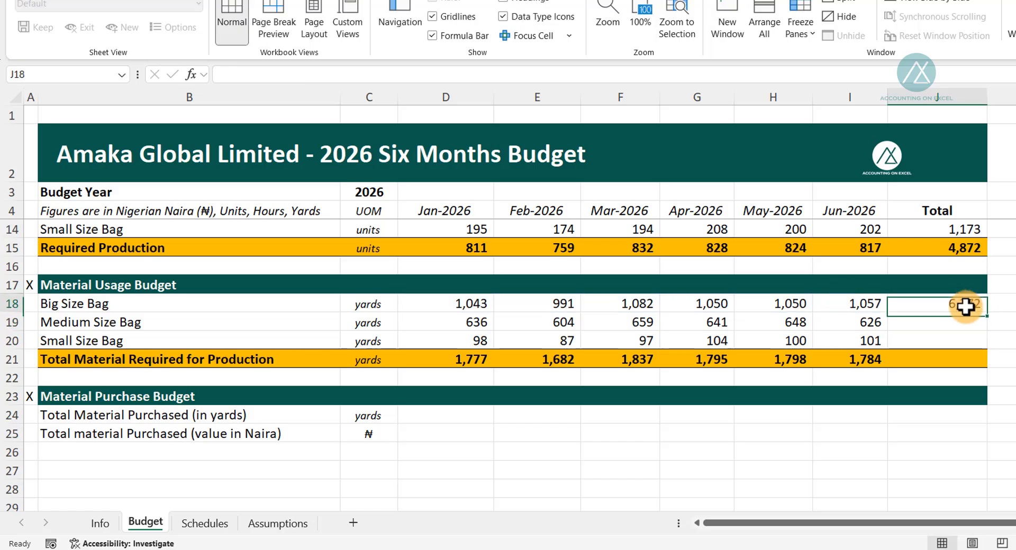
pyautogui.moveTo(991, 314); pyautogui.dragTo(971, 358)
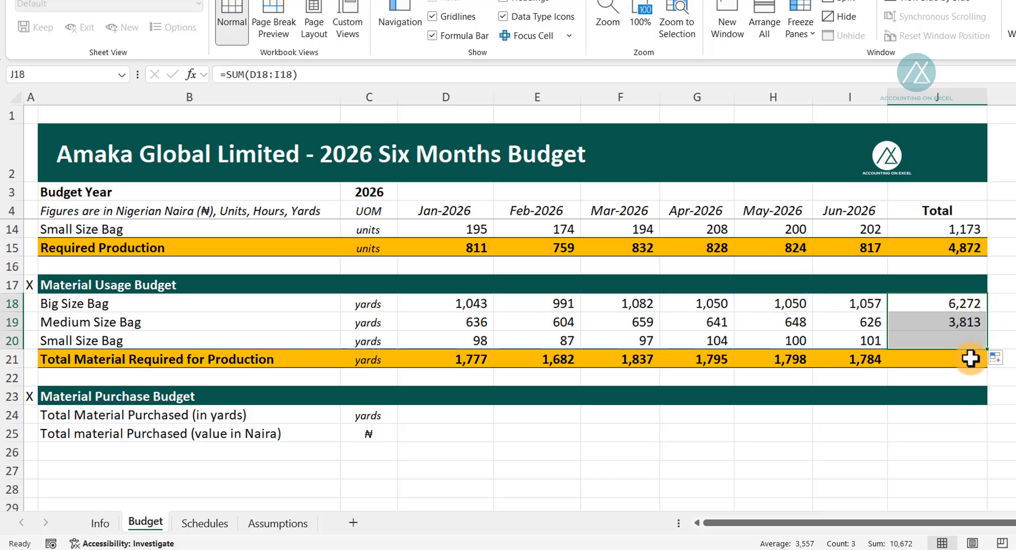
# Step: Extend the Total Material Required for Production sum into the Total column and check the material and Required Production totals
pyautogui.click(942, 366)
pyautogui.click(878, 365)
pyautogui.moveTo(889, 367); pyautogui.dragTo(960, 368)
pyautogui.click(947, 360)
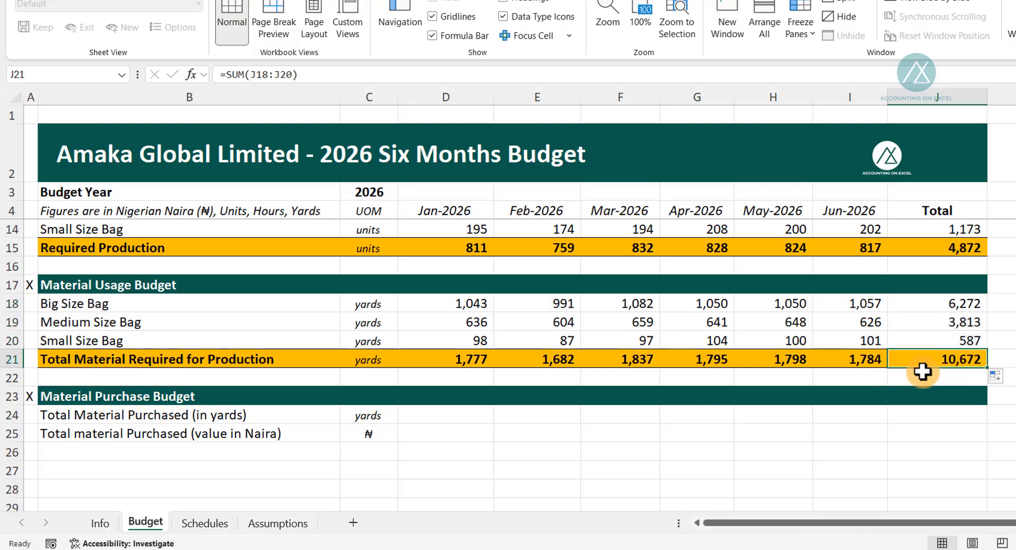
pyautogui.moveTo(459, 360); pyautogui.dragTo(879, 359)
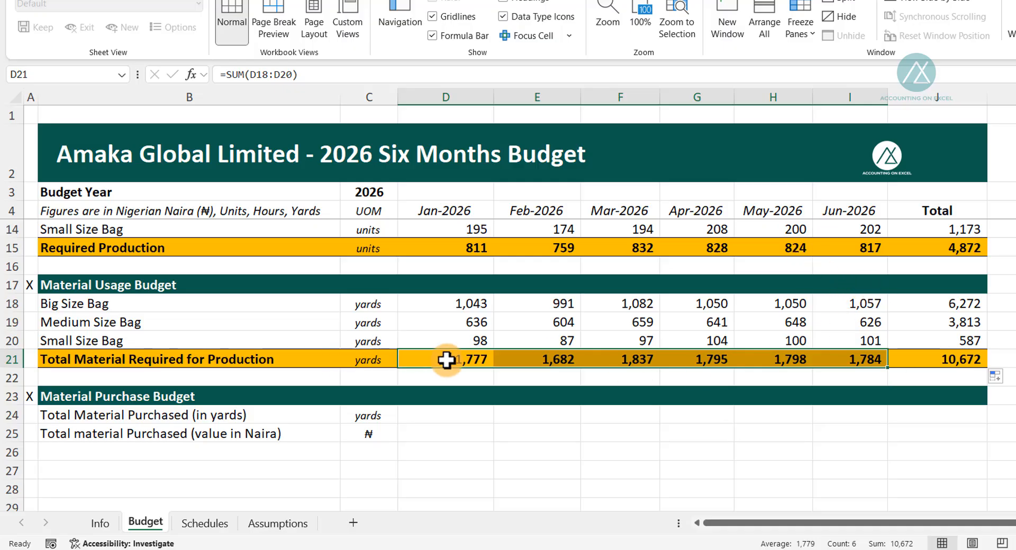
pyautogui.click(951, 246)
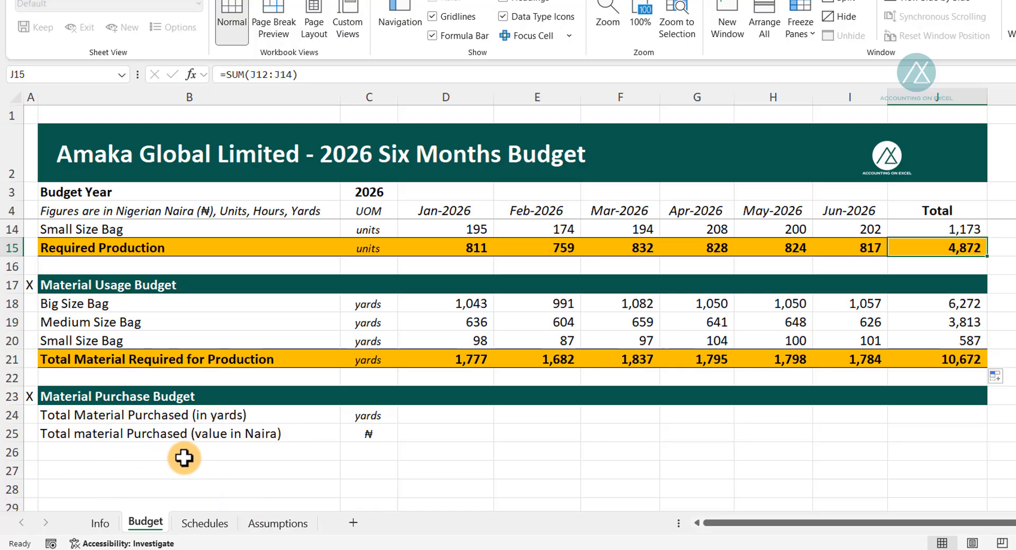
# Step: In the Material Purchase Computation on Schedules, link January's Ending Balance to the material inventory assumption with =Assumptions!D33
pyautogui.click(206, 524)
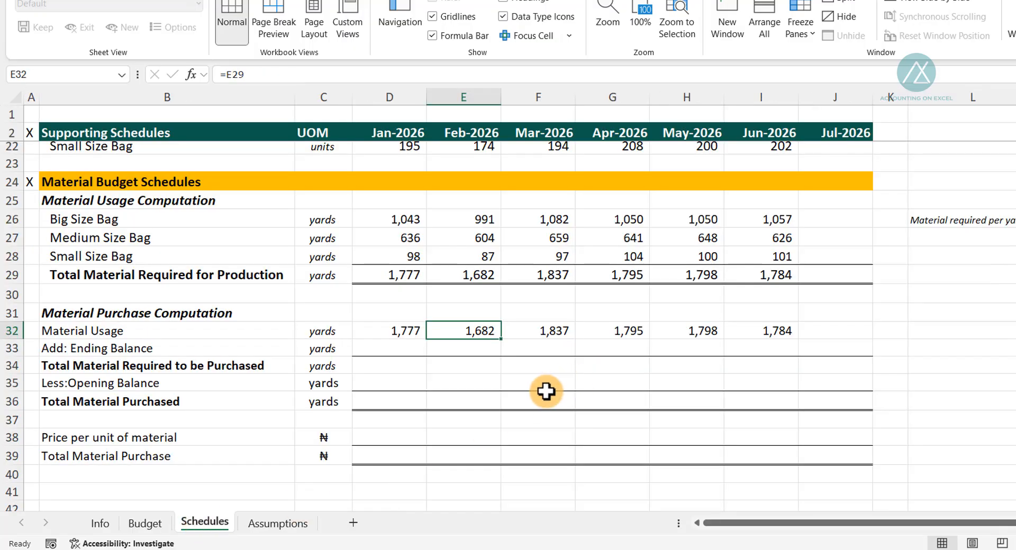
pyautogui.moveTo(709, 522); pyautogui.dragTo(655, 519)
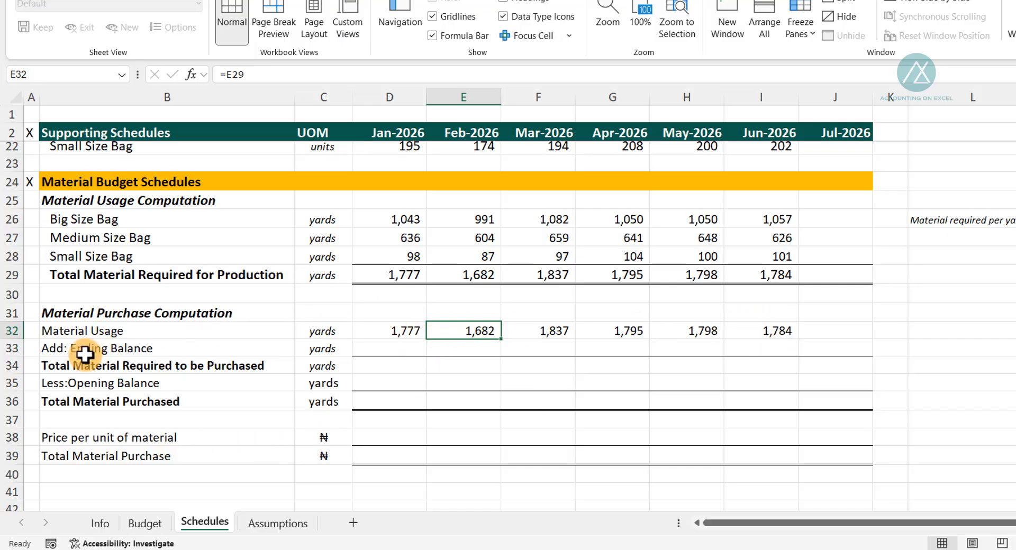
pyautogui.click(405, 348)
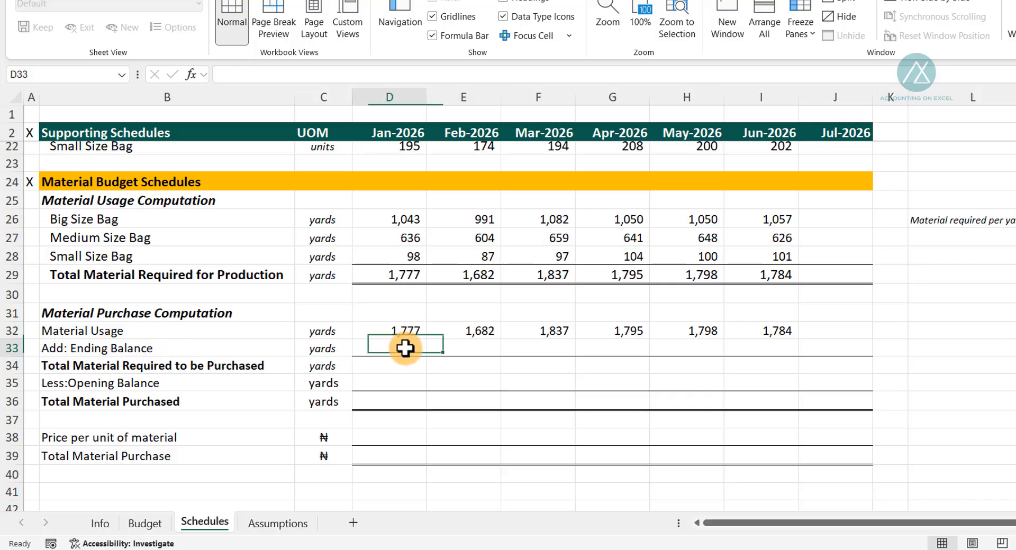
pyautogui.click(270, 526)
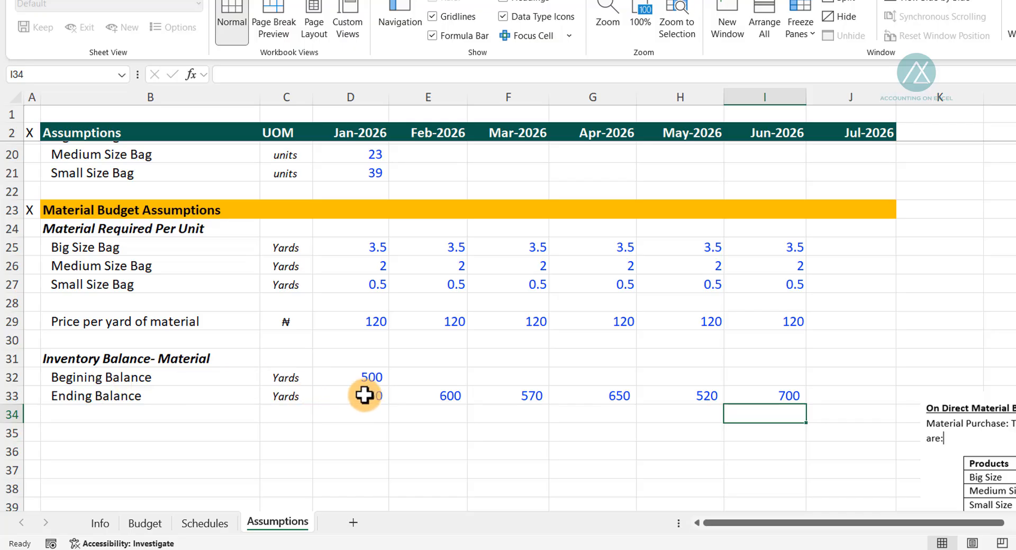
pyautogui.click(199, 527)
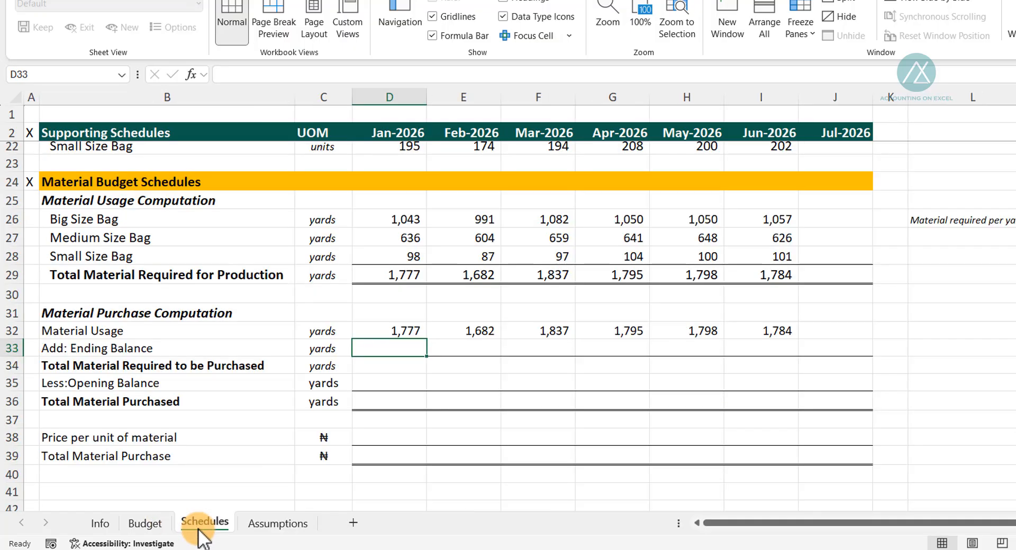
pyautogui.write('=')
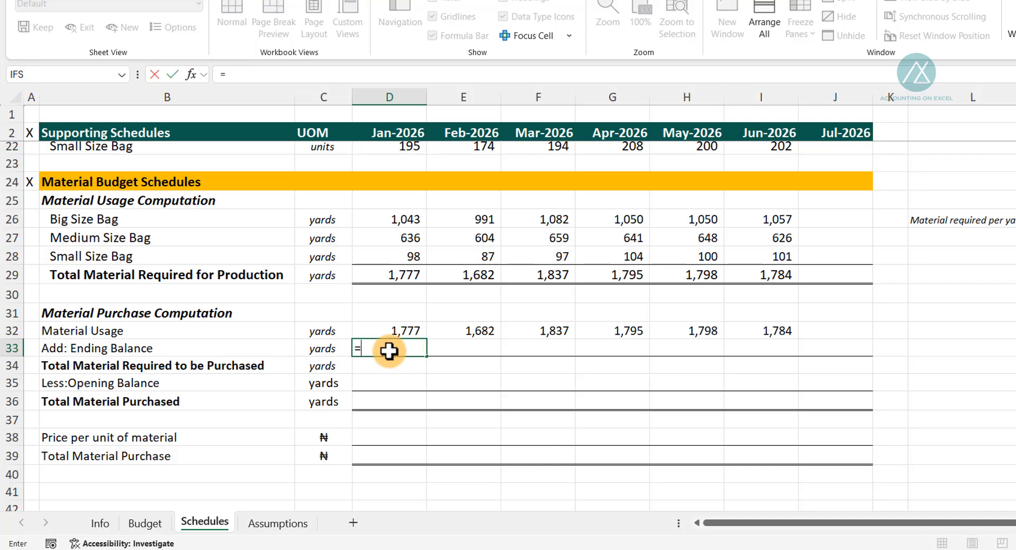
pyautogui.hotkey('ctrl', 'pagedown')
pyautogui.press('Down')
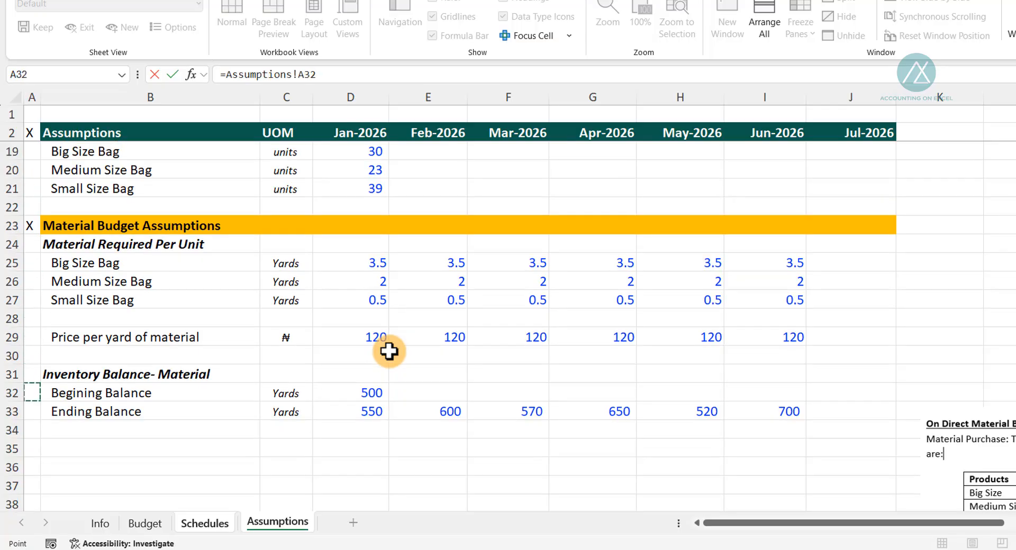
pyautogui.press('Right')
pyautogui.press('Right')
pyautogui.press('Right')
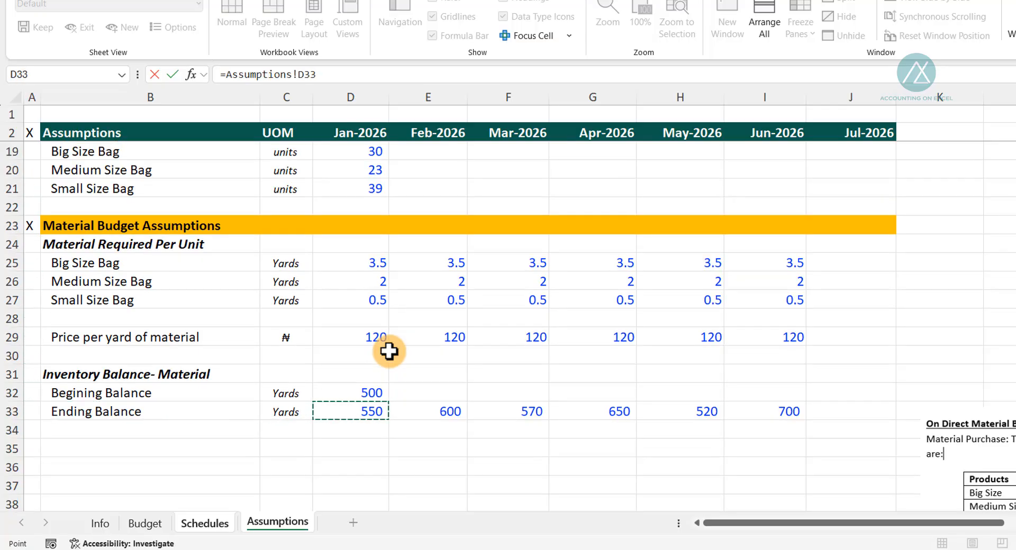
pyautogui.press('Return')
# Step: Extend the January Ending Balance link through June 2026 and check January's Material Usage formula
pyautogui.click(389, 350)
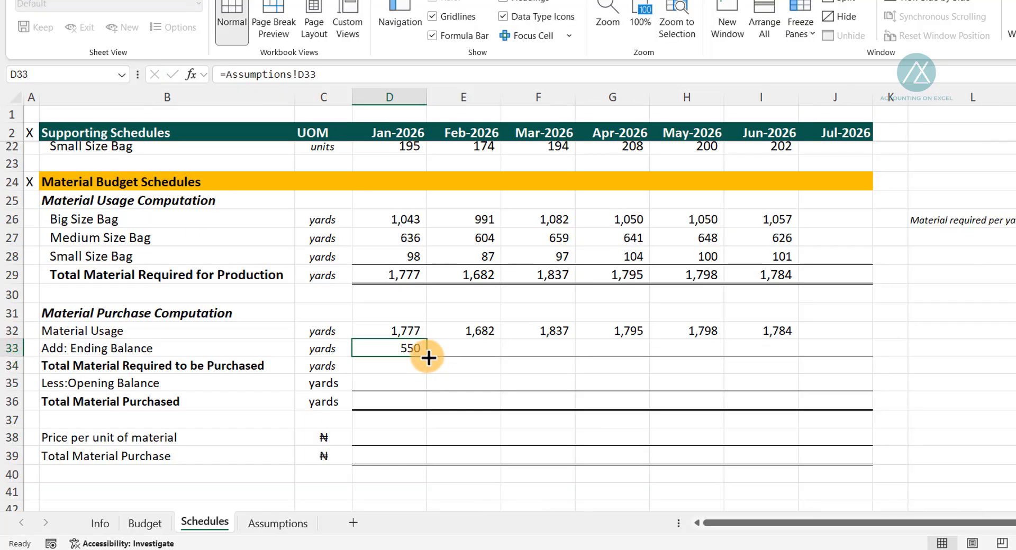
pyautogui.moveTo(428, 358); pyautogui.dragTo(783, 353)
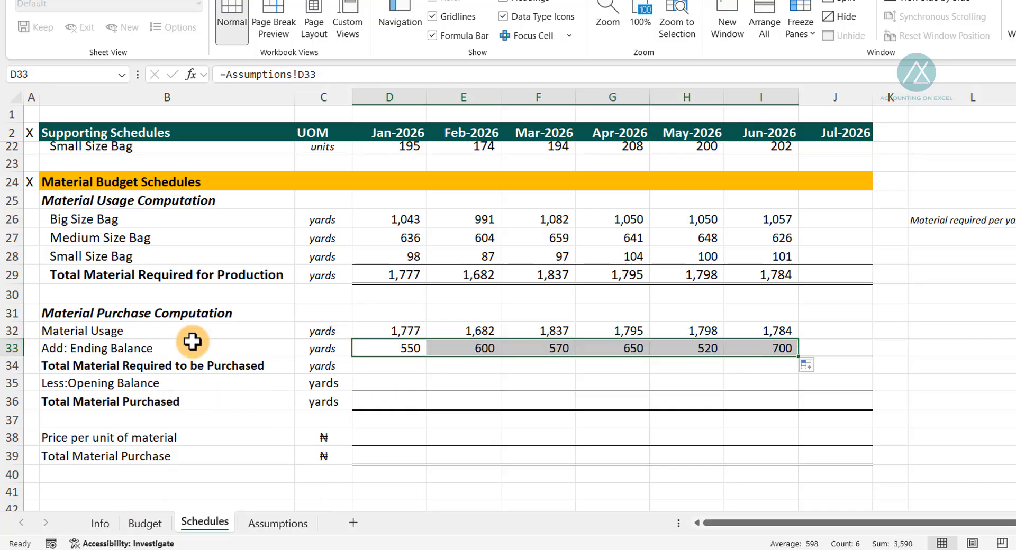
pyautogui.click(398, 333)
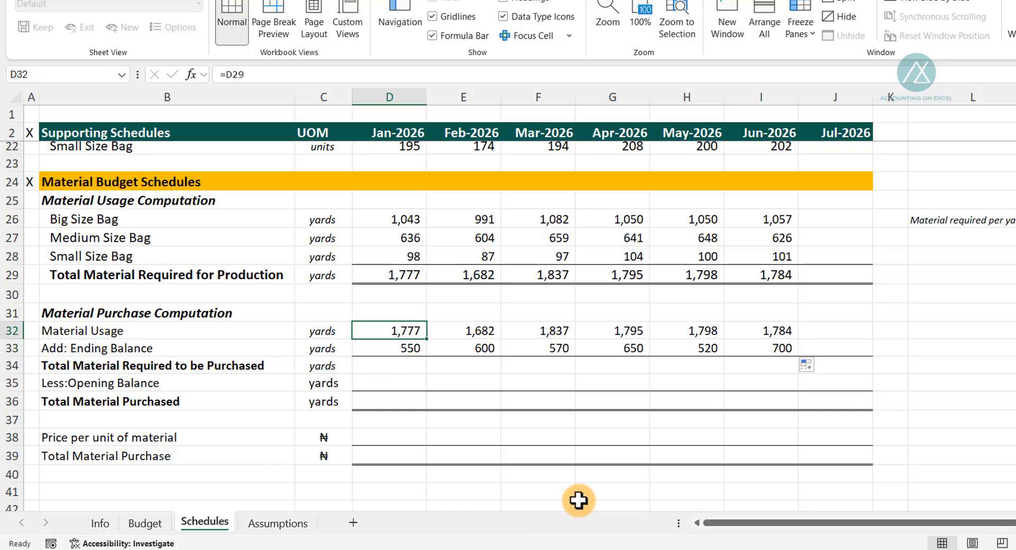
# Step: On the Assumptions sheet, move the Direct Material Budget brief picture beside the January assumption figures to read its closing balance plan
pyautogui.click(275, 523)
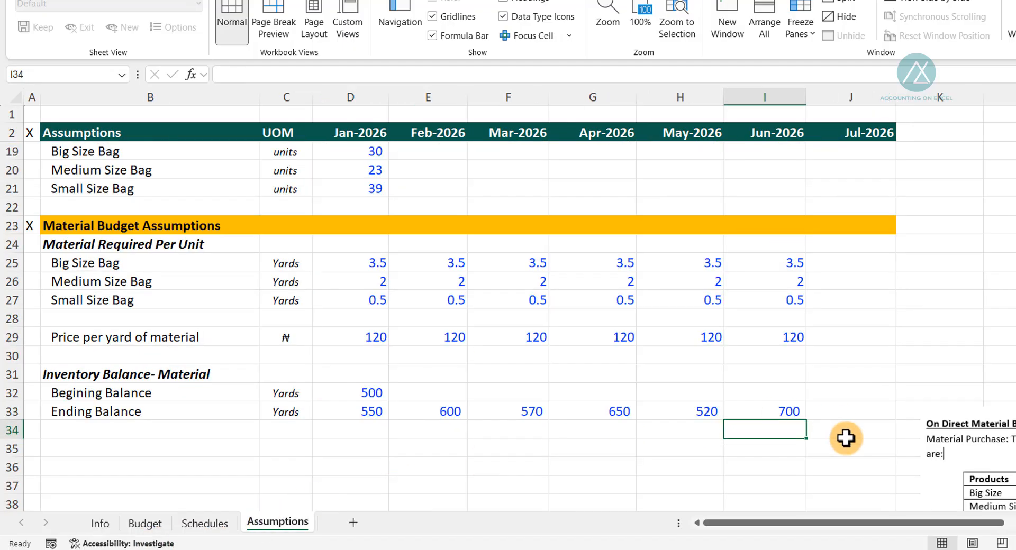
pyautogui.moveTo(979, 446); pyautogui.dragTo(473, 271)
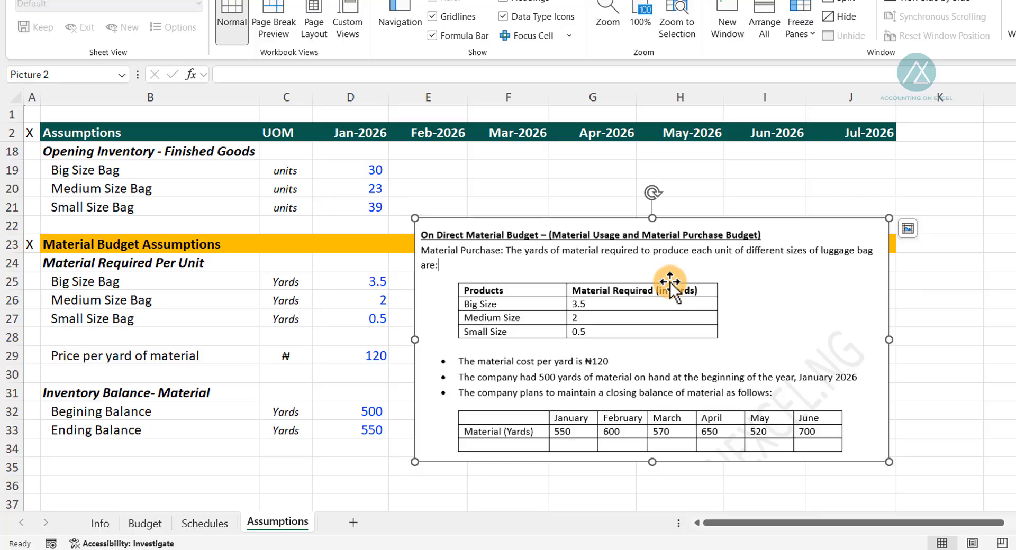
pyautogui.moveTo(823, 318); pyautogui.dragTo(723, 402)
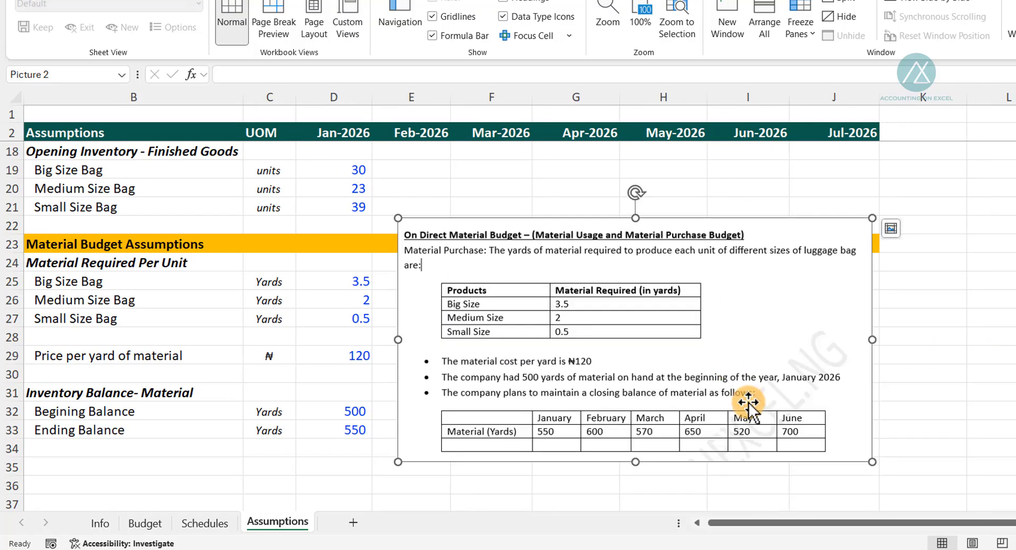
# Step: Move the brief picture clear of the assumption figures and, on Schedules, compute January's Total Material Required to be Purchased with =SUM(D32:D33)
pyautogui.moveTo(570, 261); pyautogui.dragTo(1015, 365)
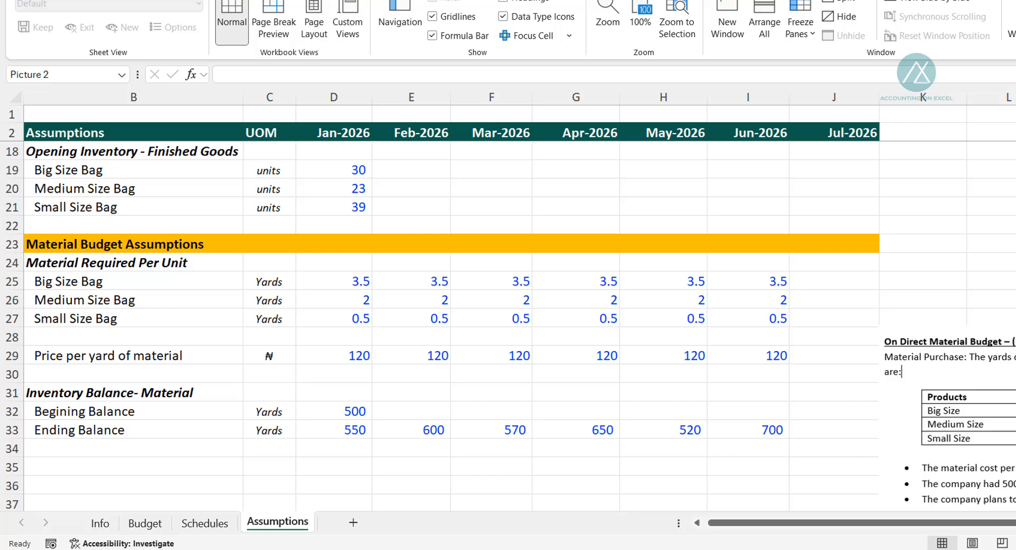
pyautogui.click(201, 524)
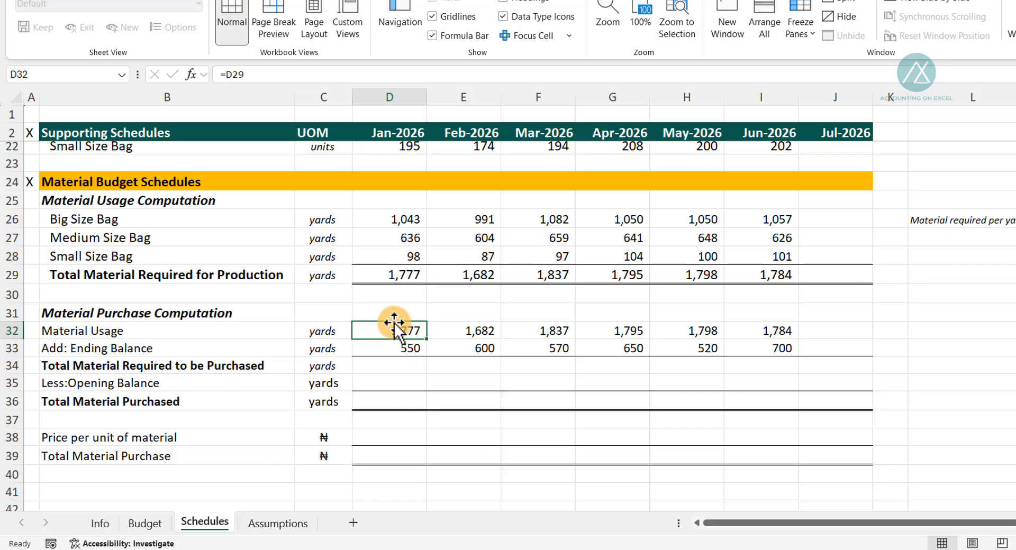
pyautogui.click(386, 364)
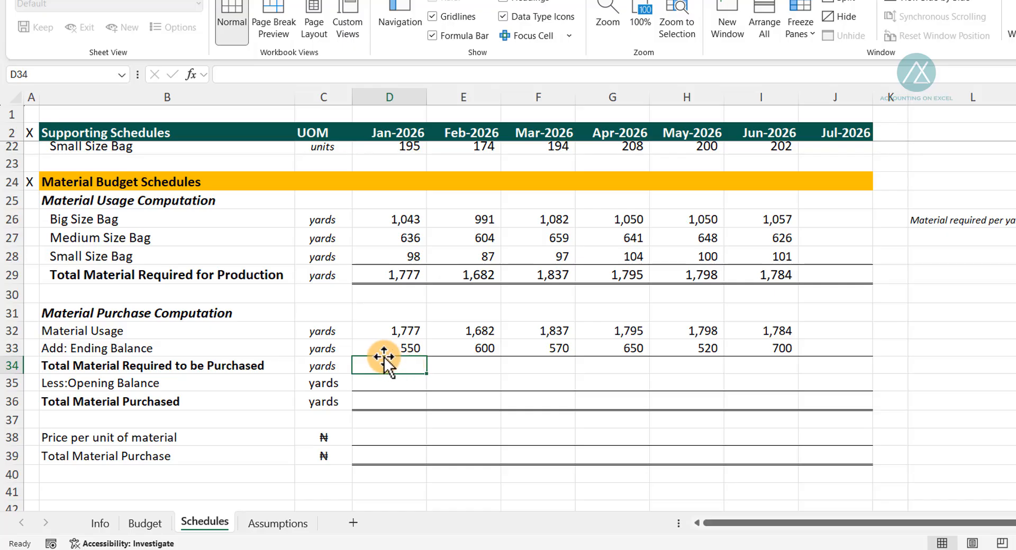
pyautogui.write('=SUM(')
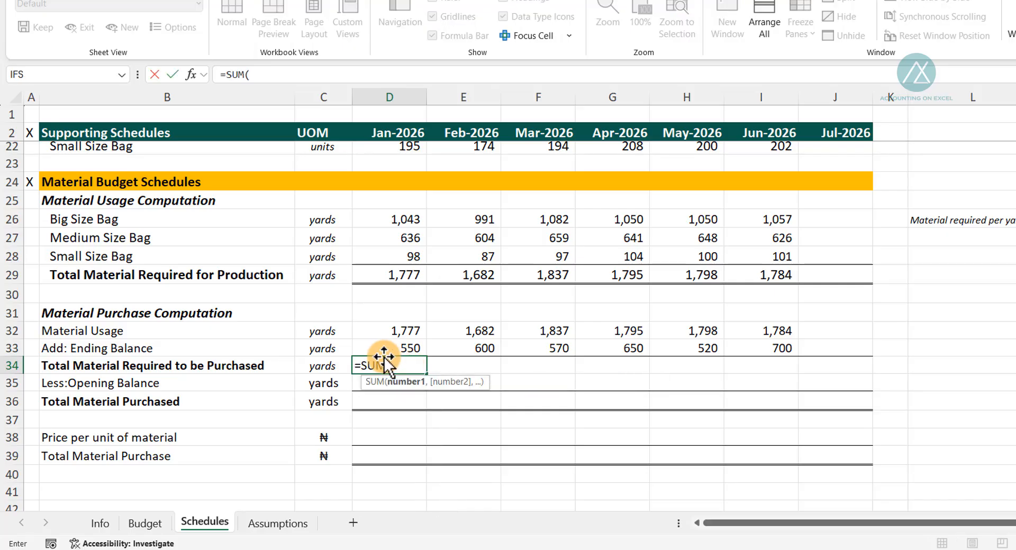
pyautogui.moveTo(382, 329); pyautogui.dragTo(403, 349)
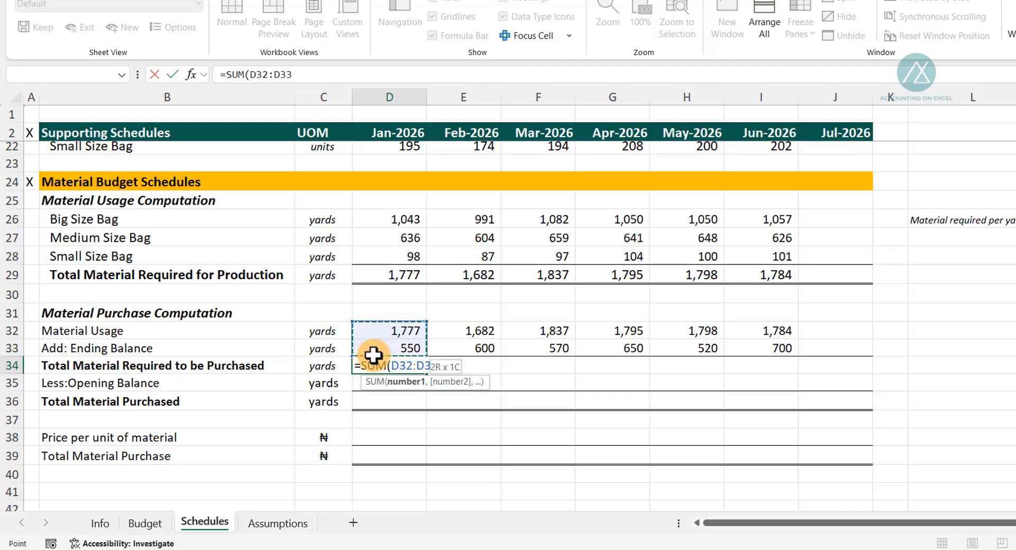
pyautogui.press('Return')
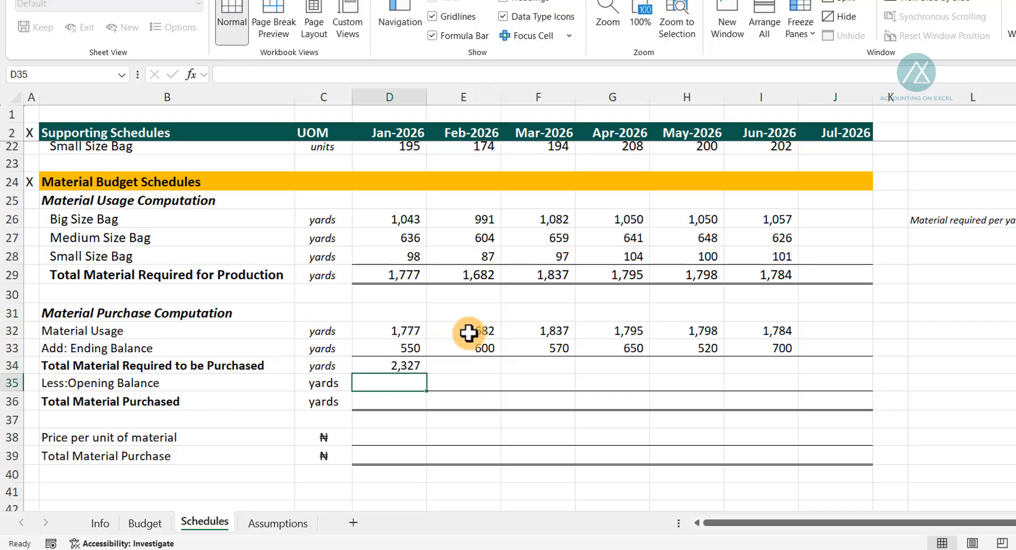
# Step: Check January's Material Usage link and extend the Total Material Required to be Purchased formula through June 2026
pyautogui.click(394, 330)
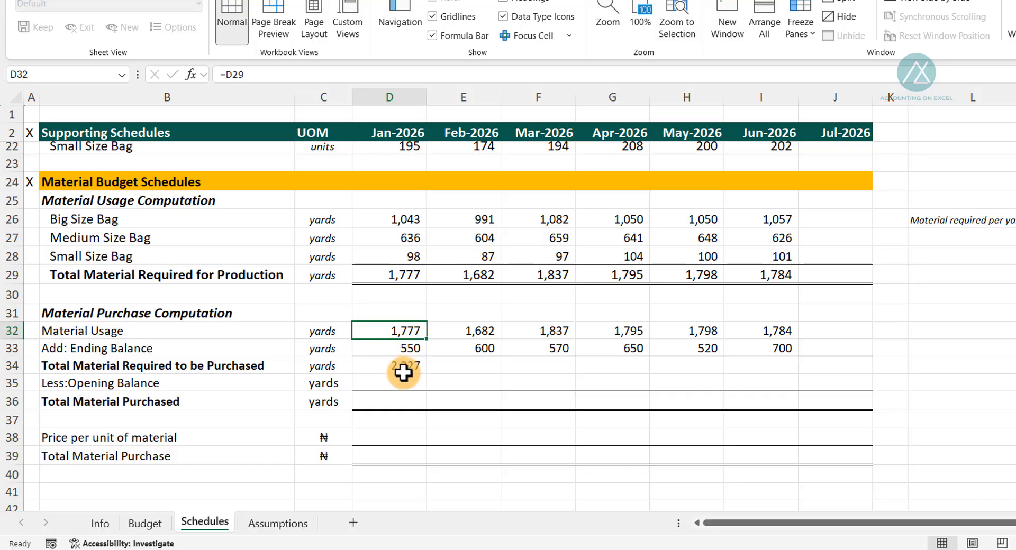
pyautogui.click(393, 364)
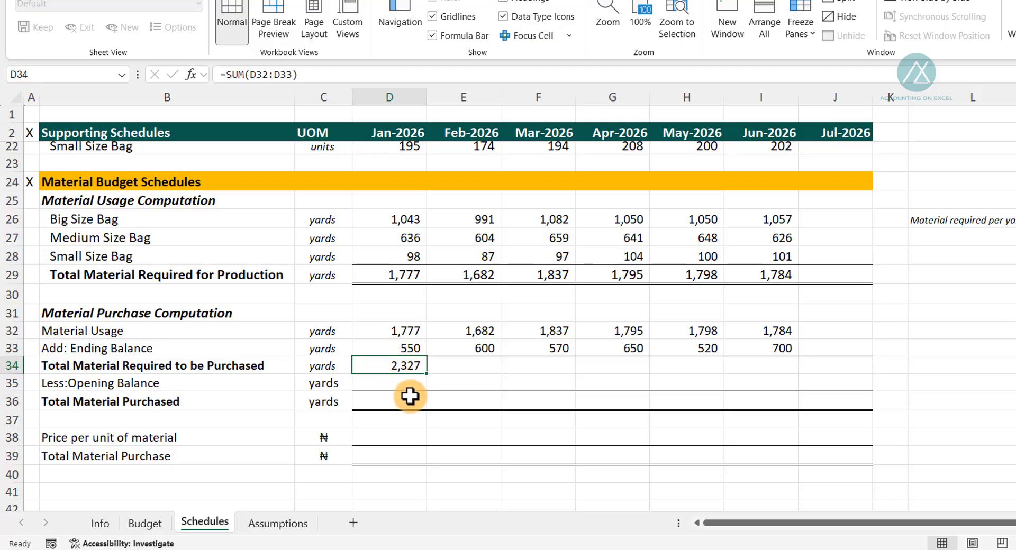
pyautogui.moveTo(427, 372); pyautogui.dragTo(756, 347)
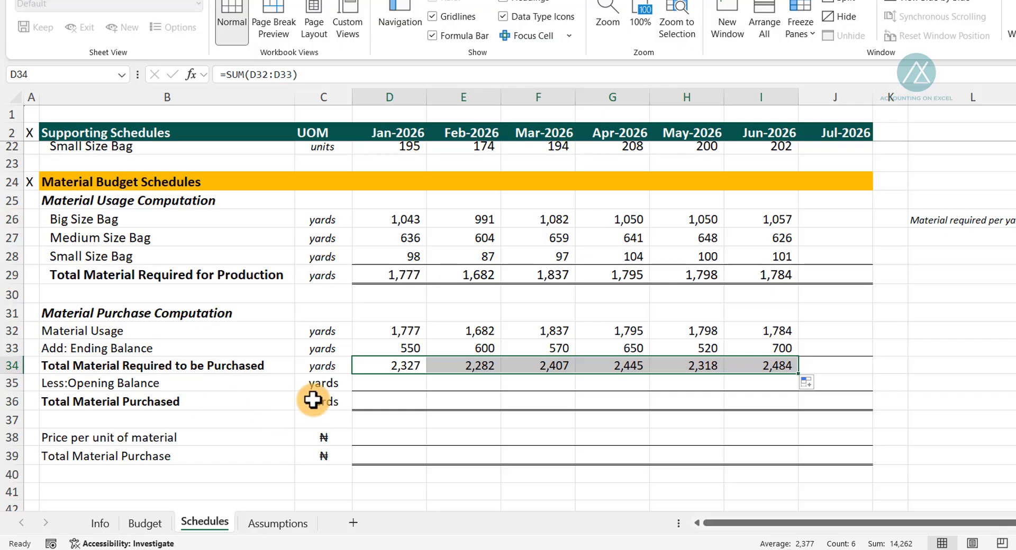
# Step: Link January's Opening Balance in the Material Purchase Computation to the beginning material inventory with =Assumptions!$D$32
pyautogui.click(391, 386)
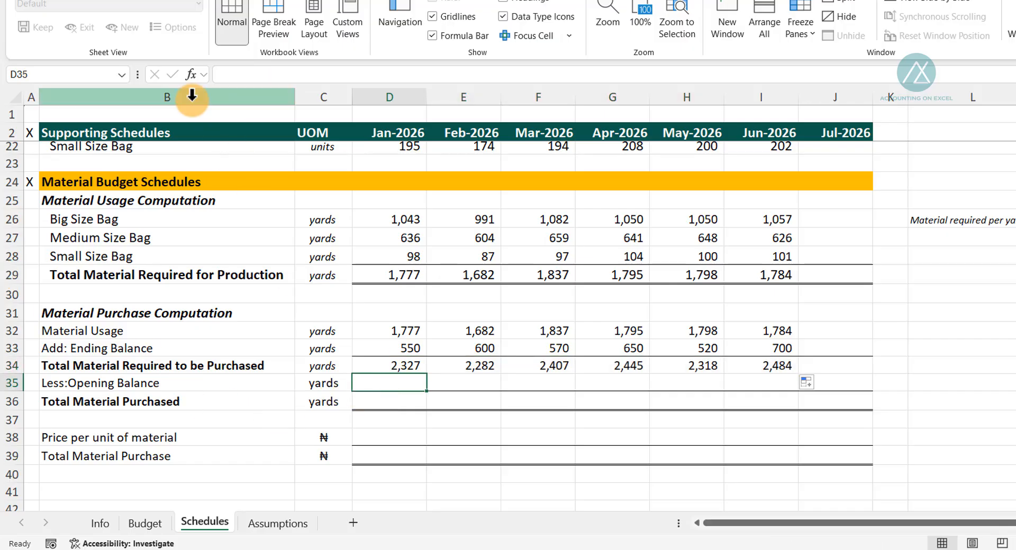
pyautogui.write('=')
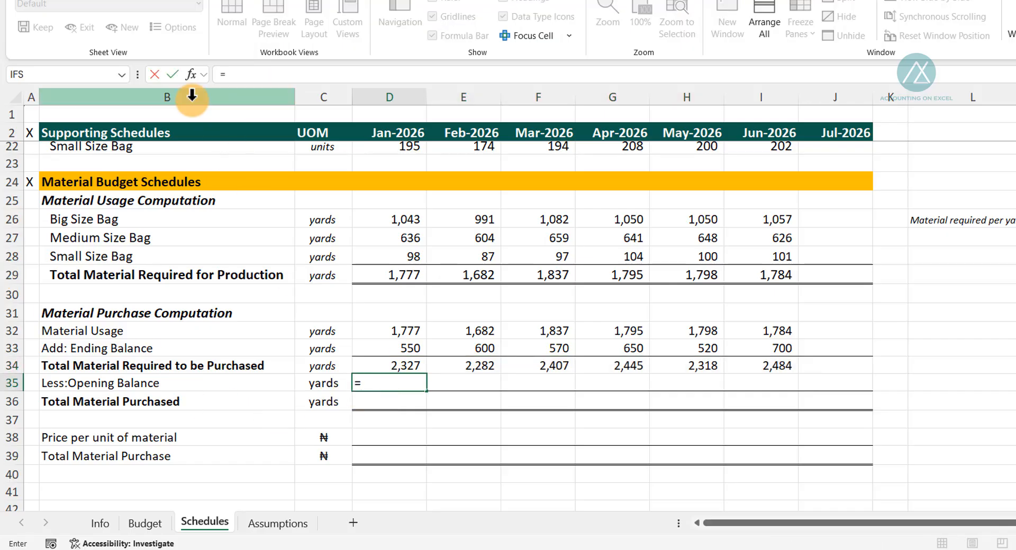
pyautogui.hotkey('ctrl', 'pagedown')
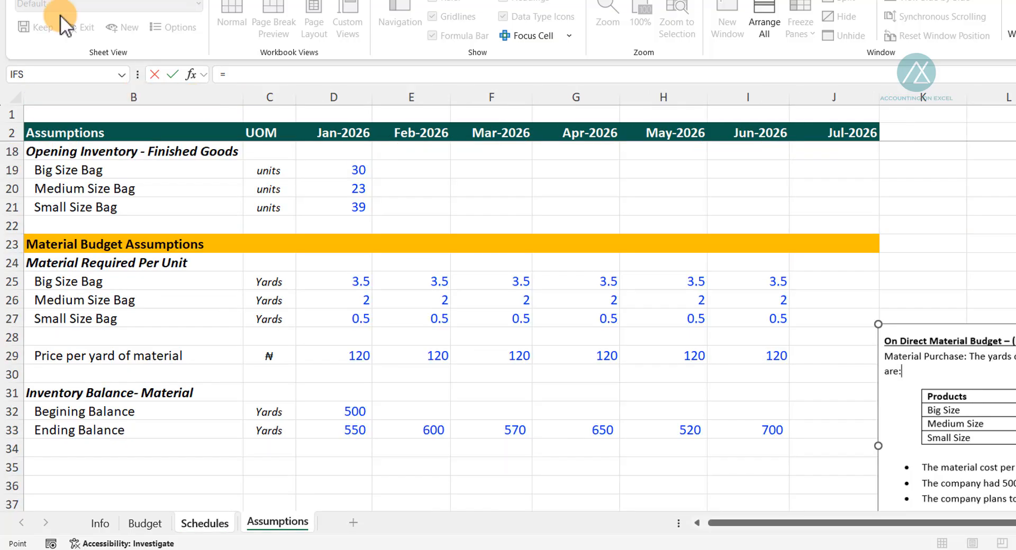
pyautogui.click(332, 412)
pyautogui.press('F4')
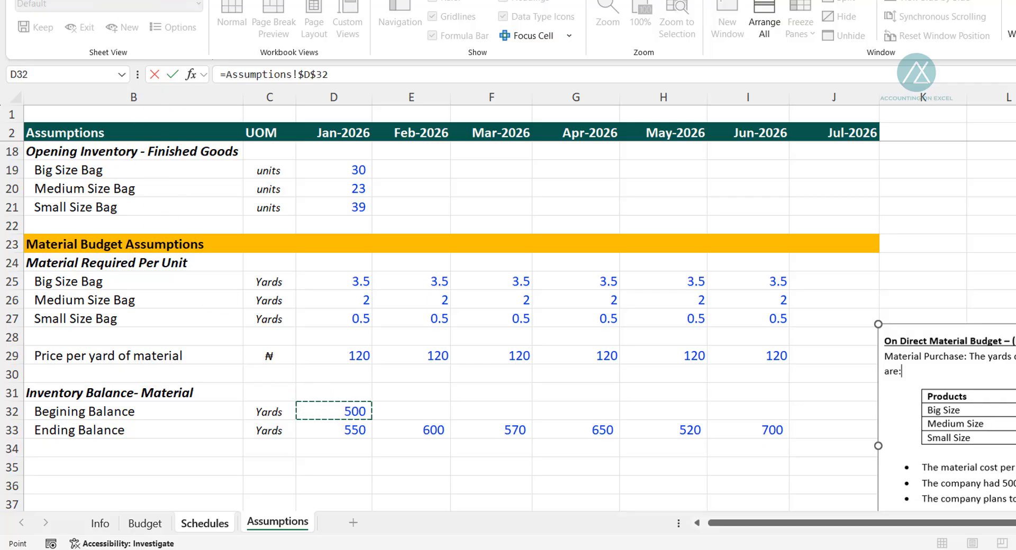
pyautogui.press('Return')
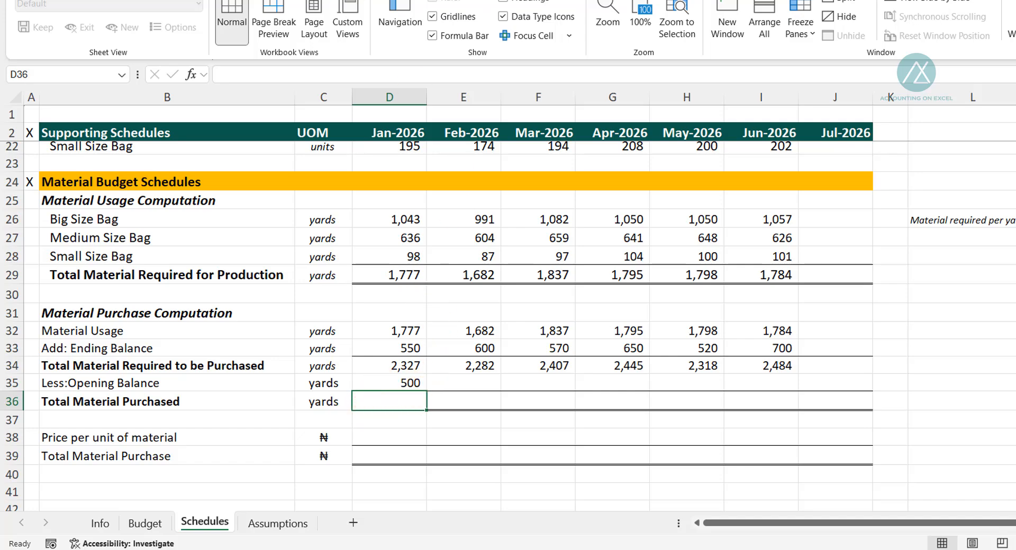
# Step: Compute January's Total Material Purchased with =D34-D35 and check the formula
pyautogui.write('=')
pyautogui.press('Up')
pyautogui.press('Up')
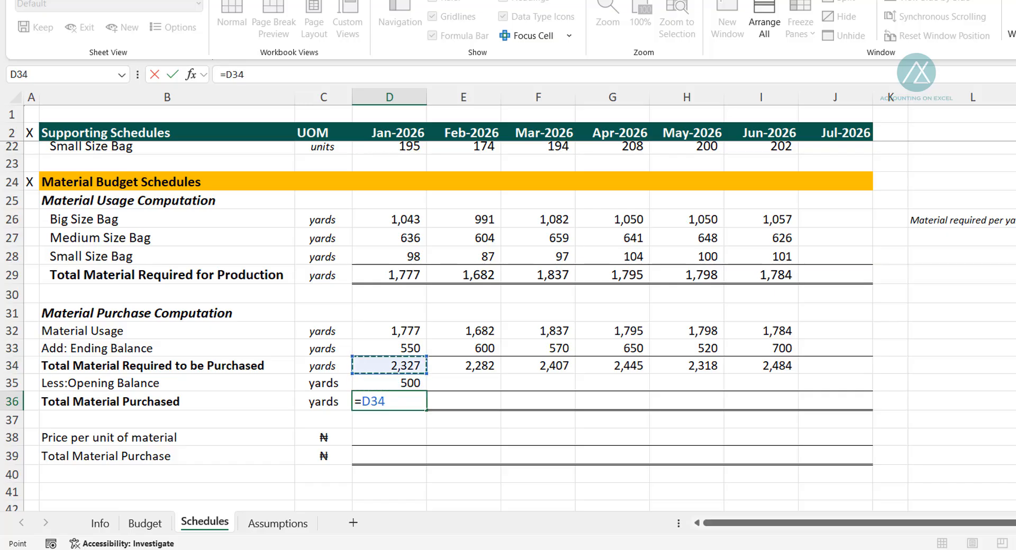
pyautogui.write('-')
pyautogui.press('Up')
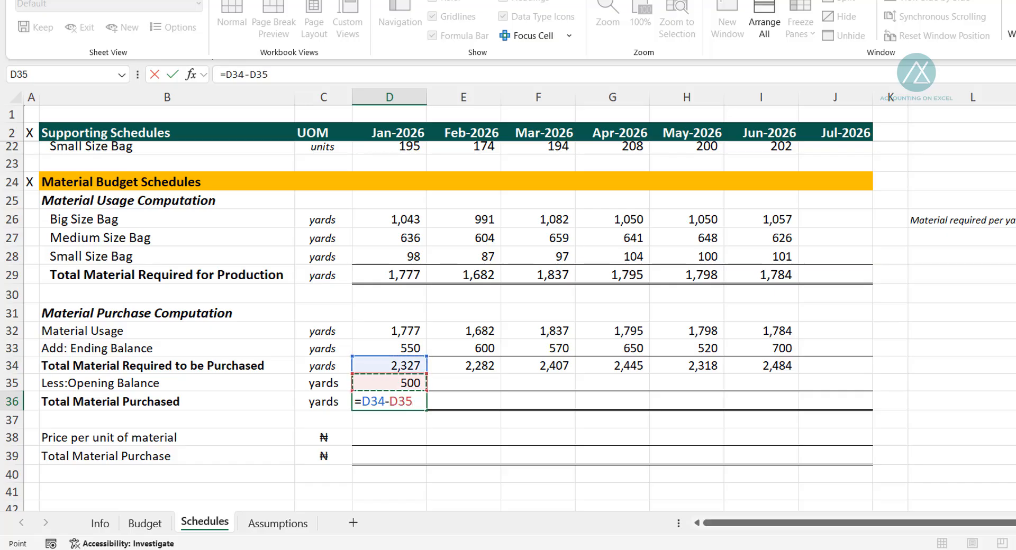
pyautogui.press('Return')
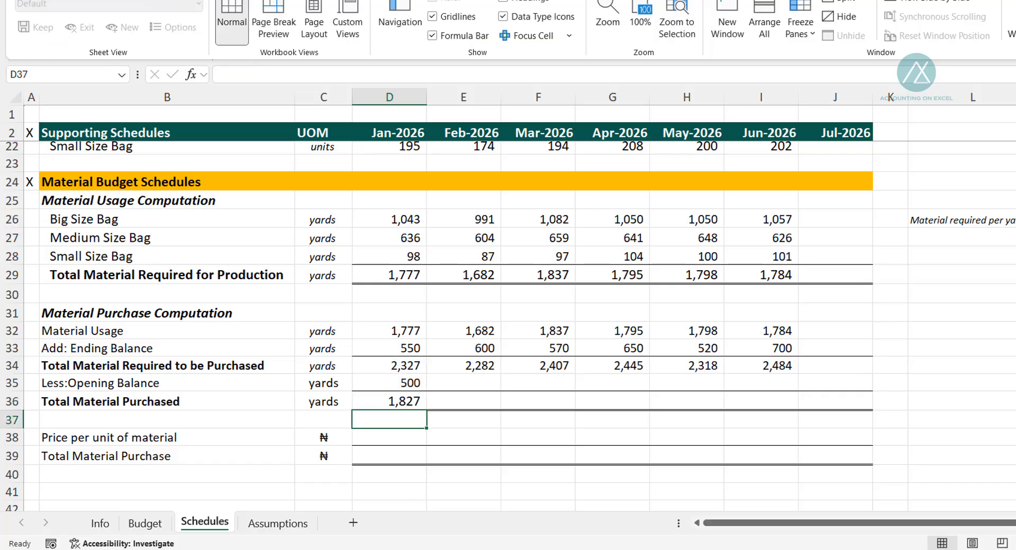
pyautogui.click(398, 401)
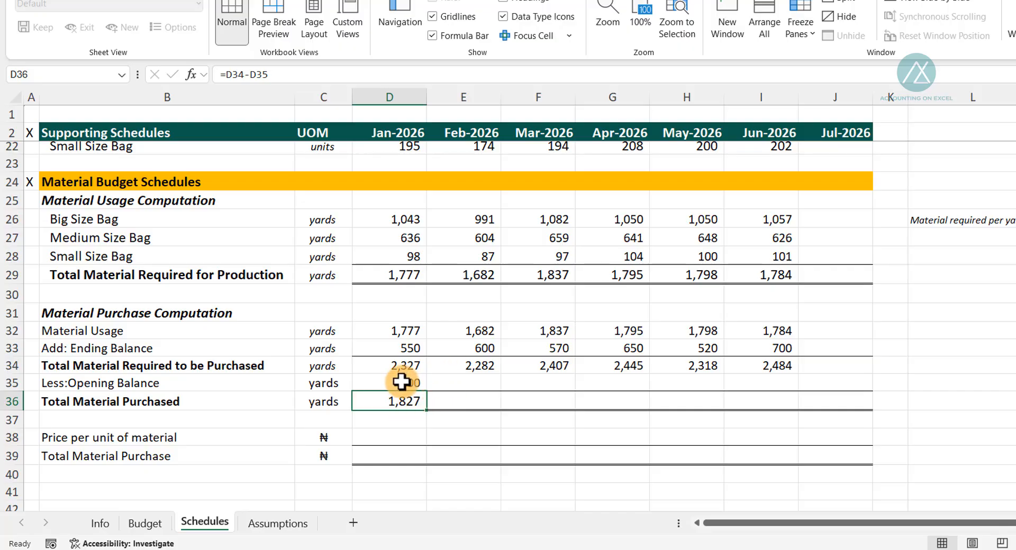
# Step: Set February's Opening Balance to January's Ending Balance with =D33 and extend the formula through June 2026
pyautogui.click(463, 382)
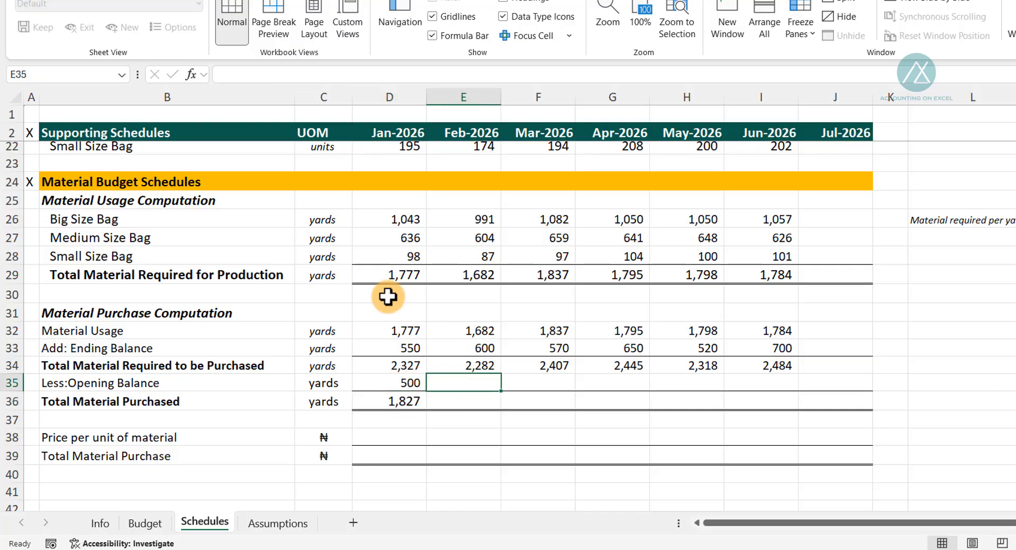
pyautogui.write('=')
pyautogui.press('Up')
pyautogui.press('Up')
pyautogui.press('Left')
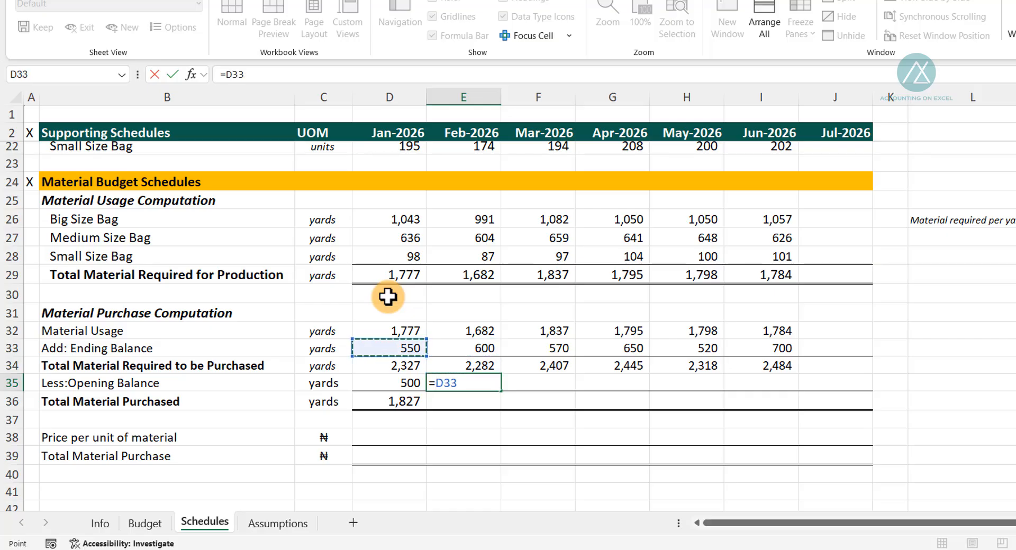
pyautogui.press('Return')
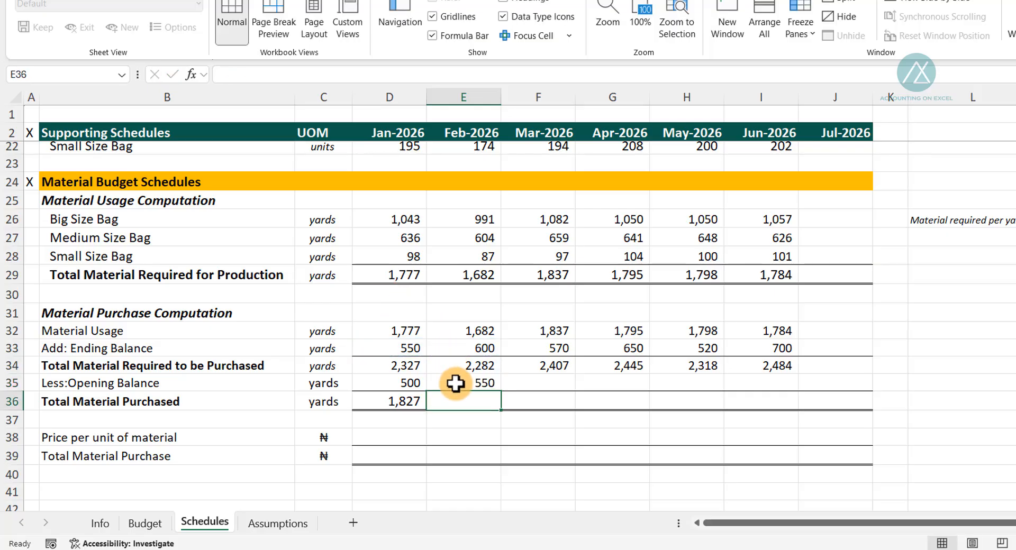
pyautogui.click(474, 383)
pyautogui.moveTo(503, 393); pyautogui.dragTo(782, 397)
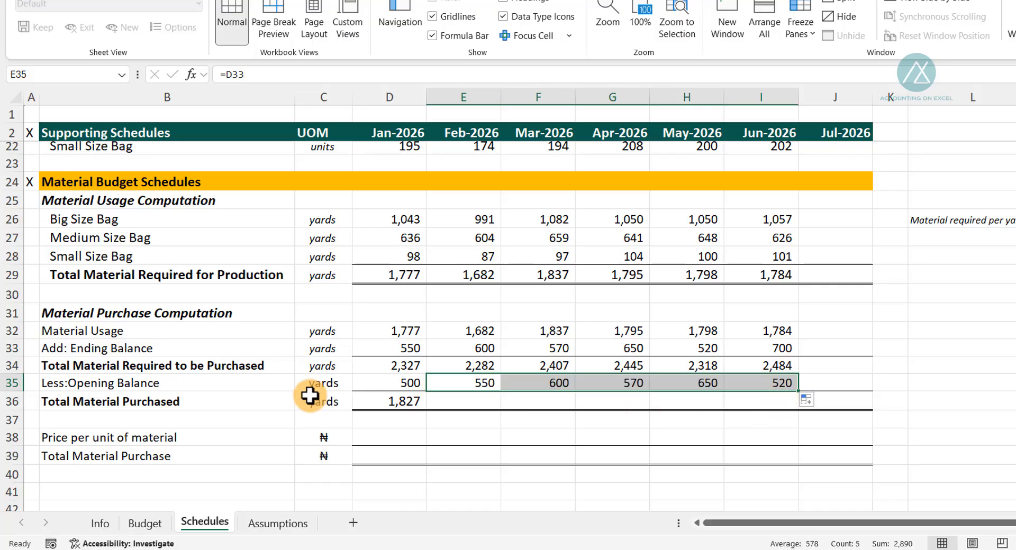
# Step: Extend January's Total Material Purchased formula through June 2026
pyautogui.click(385, 401)
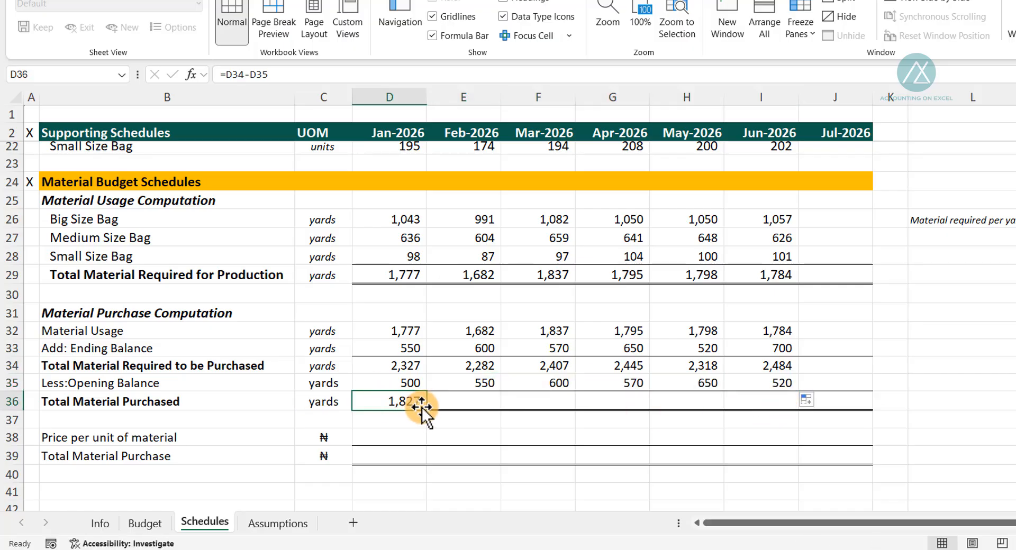
pyautogui.moveTo(424, 409); pyautogui.dragTo(804, 421)
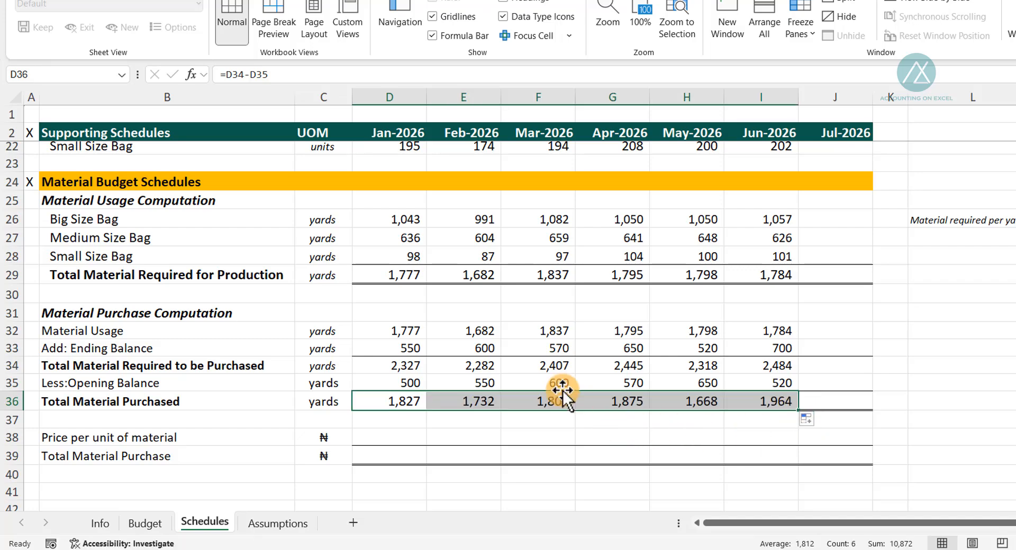
pyautogui.click(404, 403)
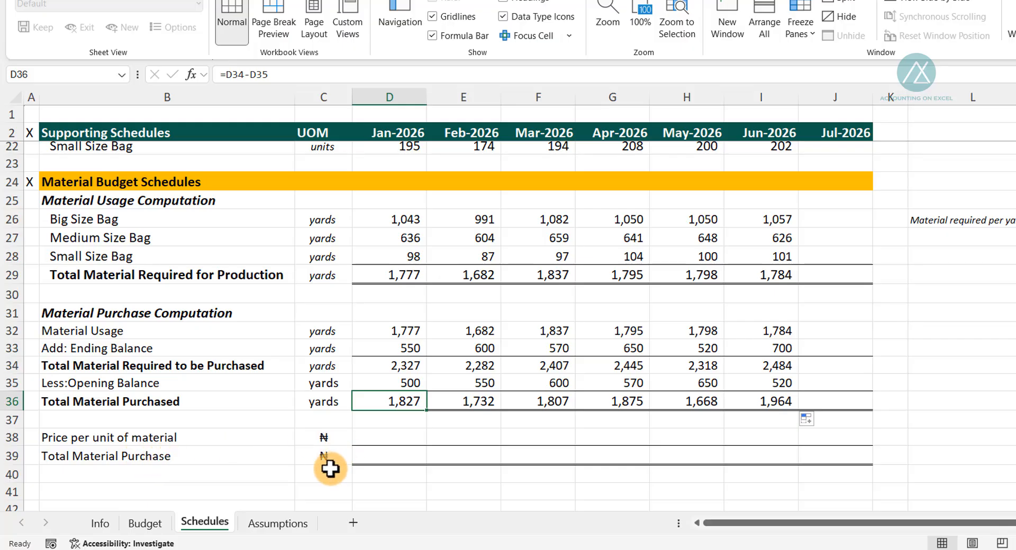
# Step: Link January's Price per unit of material to the assumed price with =Assumptions!$D$29 and extend it through June 2026
pyautogui.click(382, 434)
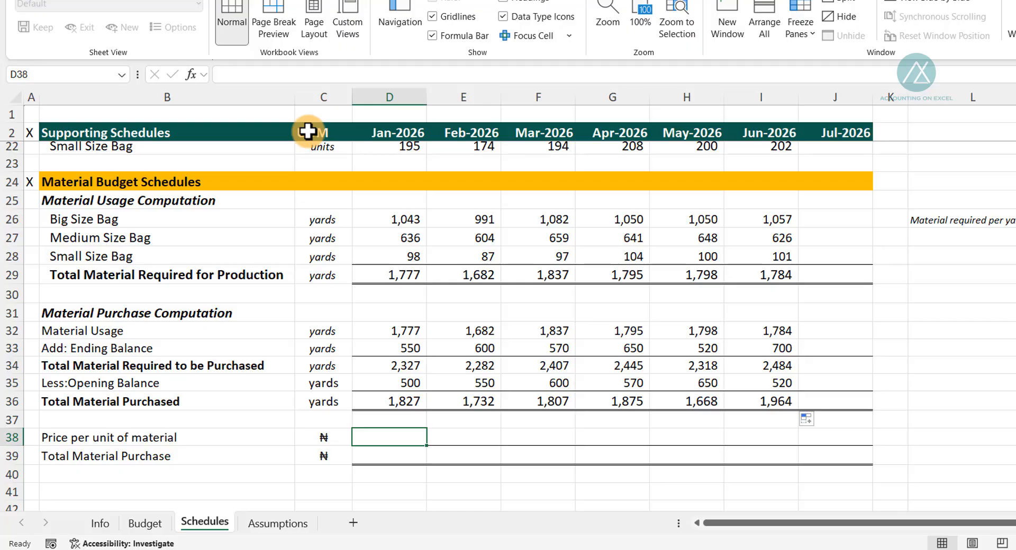
pyautogui.write('=')
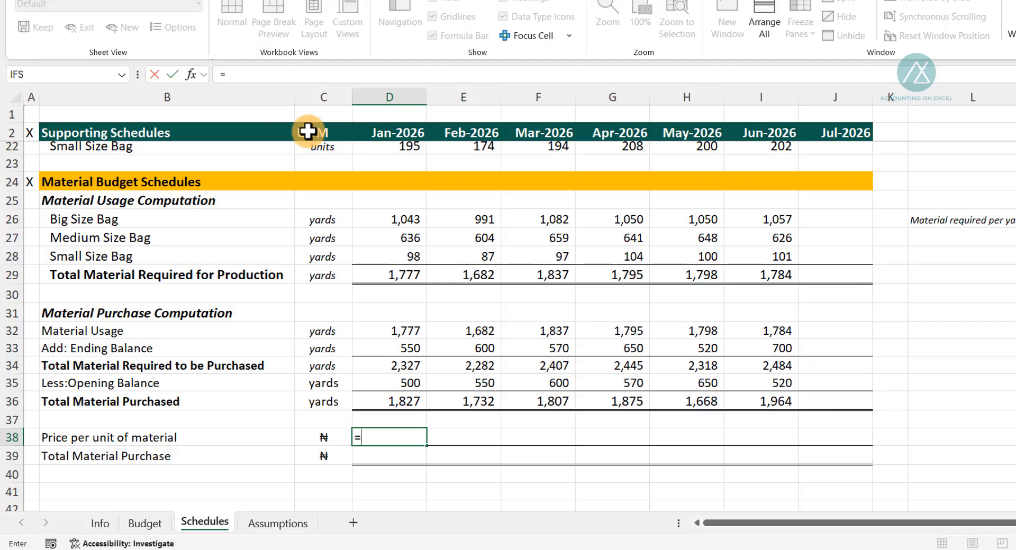
pyautogui.hotkey('ctrl', 'pagedown')
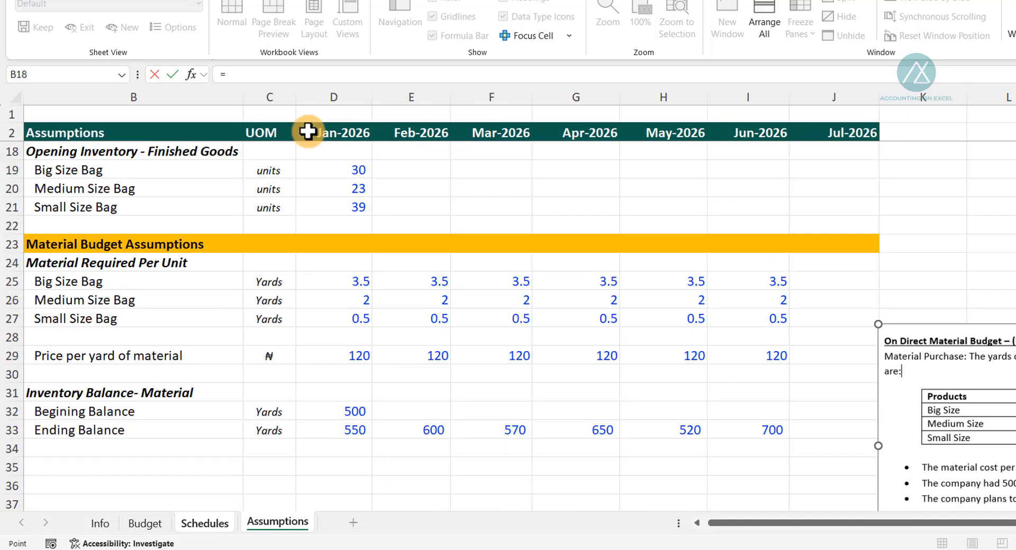
pyautogui.click(358, 357)
pyautogui.press('F4')
pyautogui.press('Return')
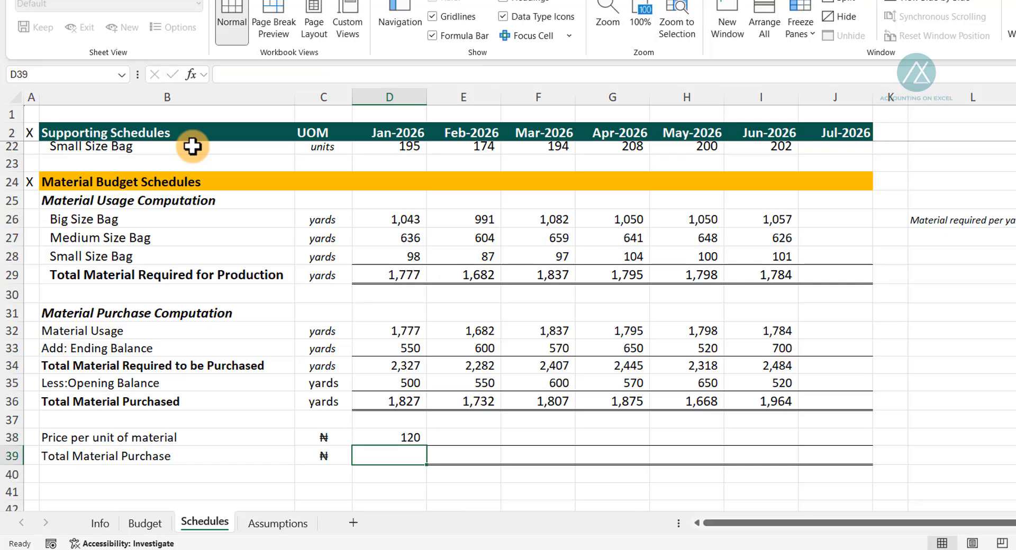
pyautogui.click(380, 438)
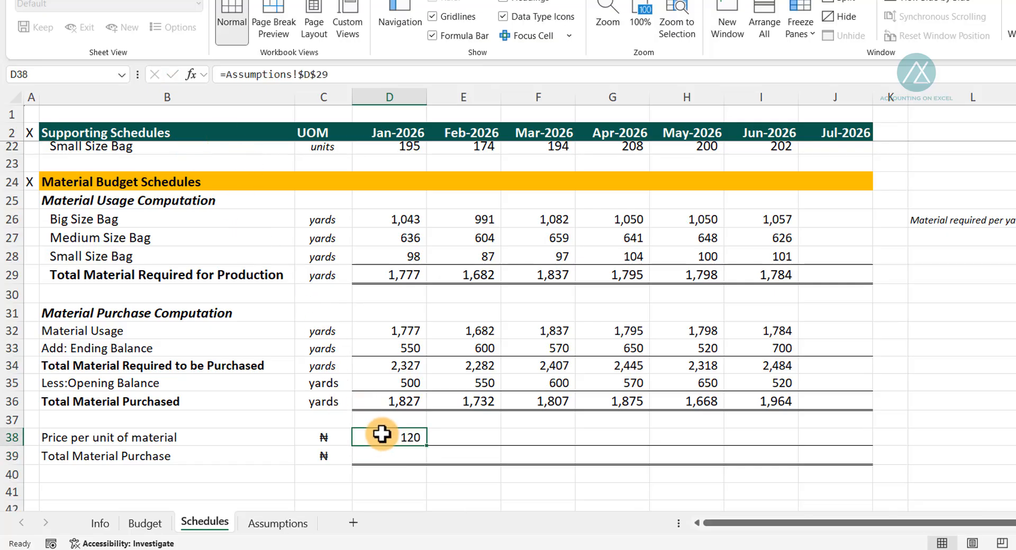
pyautogui.moveTo(426, 446); pyautogui.dragTo(788, 439)
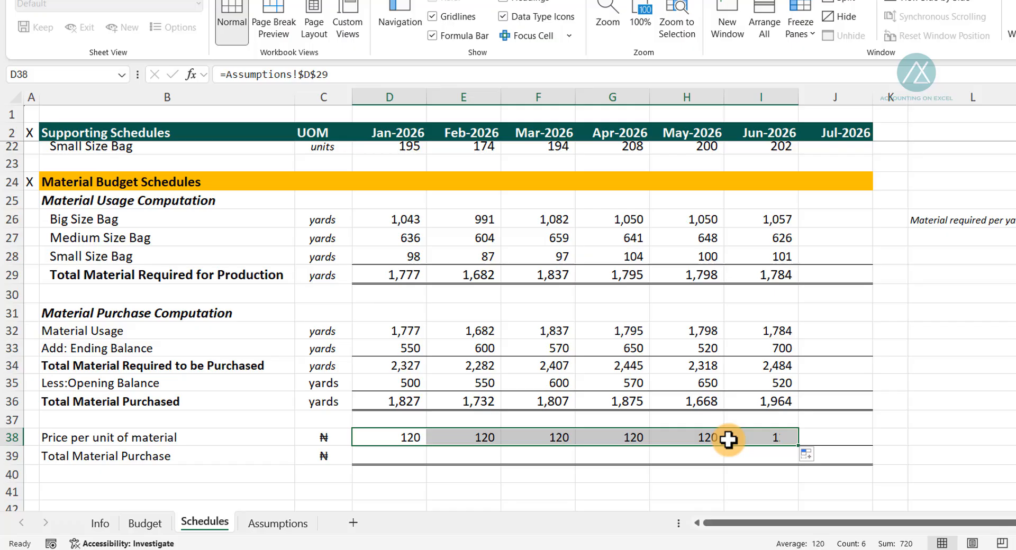
# Step: Compute January's Total Material Purchase in Naira by multiplying price per unit by material purchased with =D38*D36
pyautogui.click(379, 452)
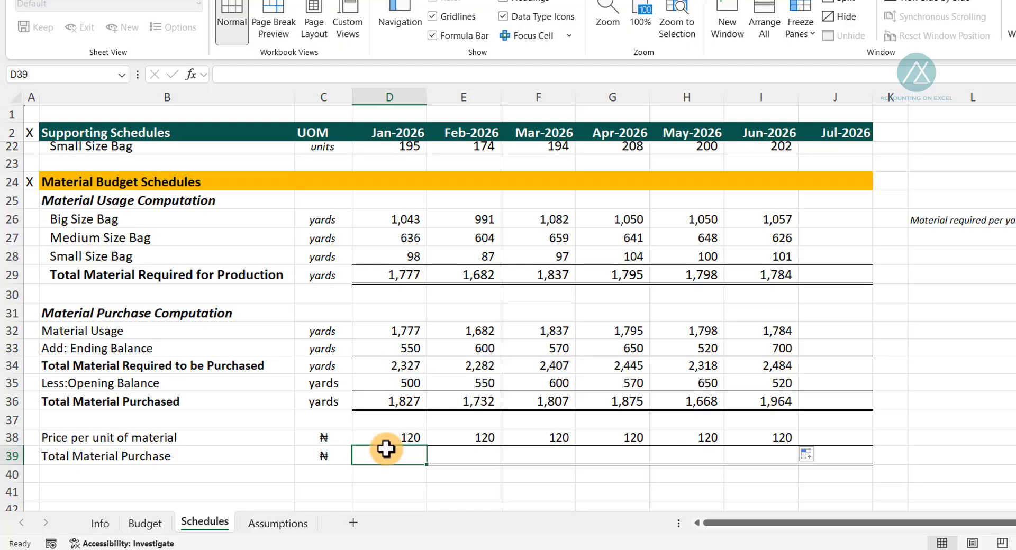
pyautogui.write('=')
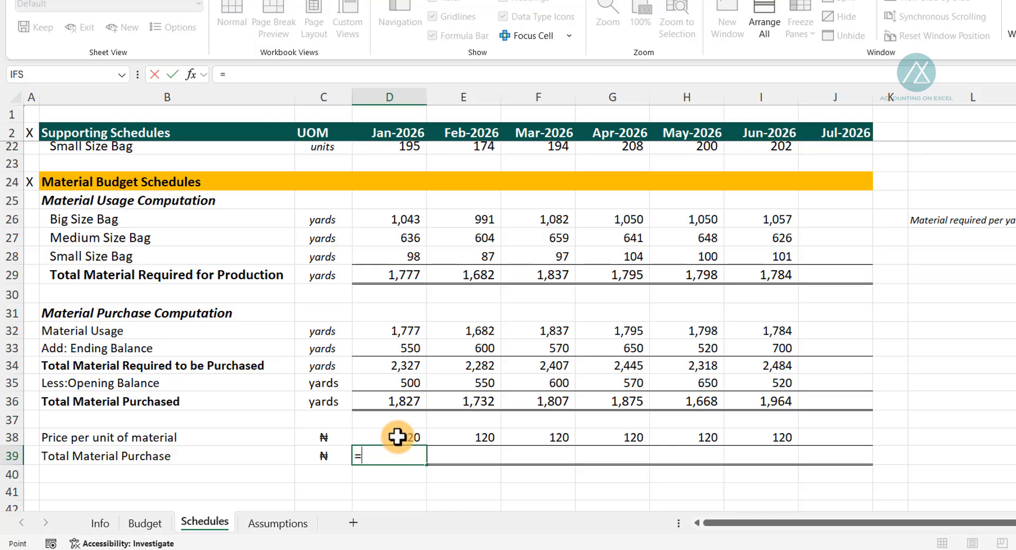
pyautogui.click(391, 436)
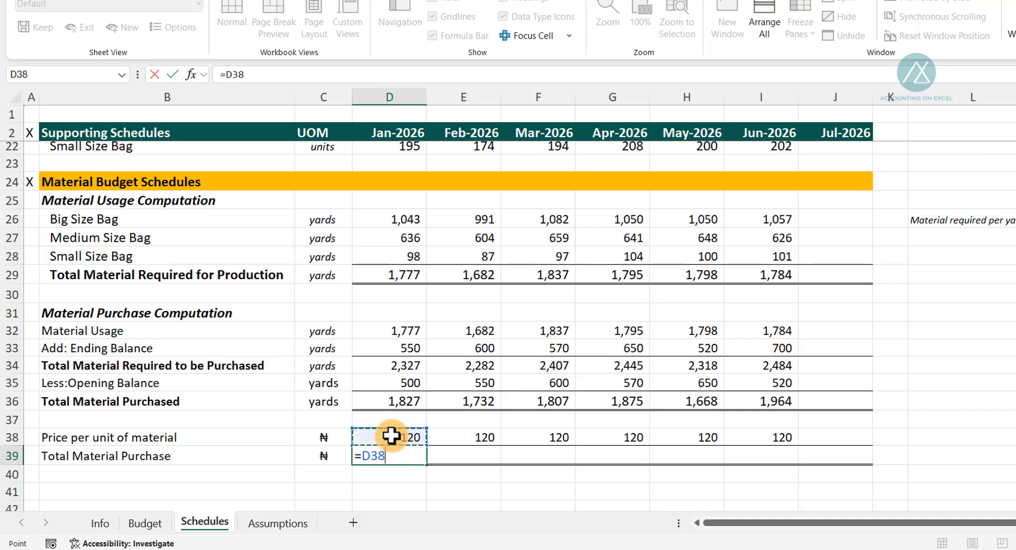
pyautogui.write('*')
pyautogui.press('Up')
pyautogui.press('Up')
pyautogui.press('Up')
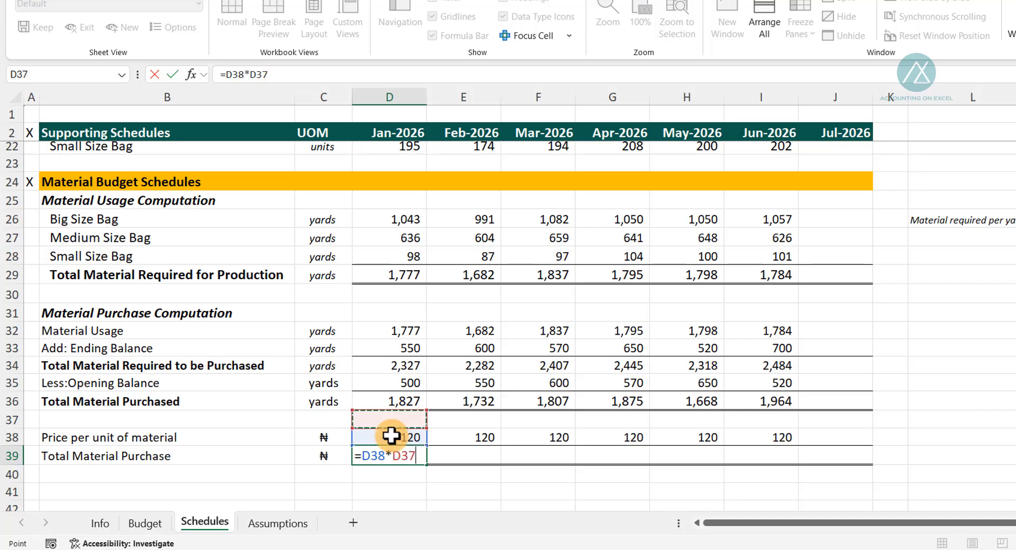
pyautogui.press('Return')
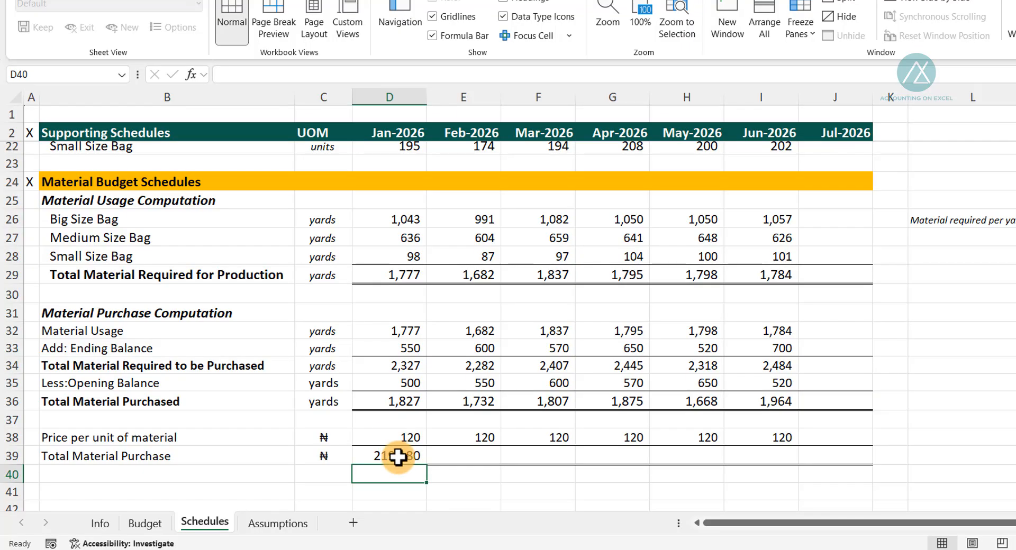
# Step: Extend January's Total Material Purchase formula through June 2026 and check the January formulas
pyautogui.click(402, 452)
pyautogui.hotkey('shift', 'Right')
pyautogui.hotkey('shift', 'Right')
pyautogui.hotkey('shift', 'Right')
pyautogui.hotkey('shift', 'Right')
pyautogui.hotkey('shift', 'Right')
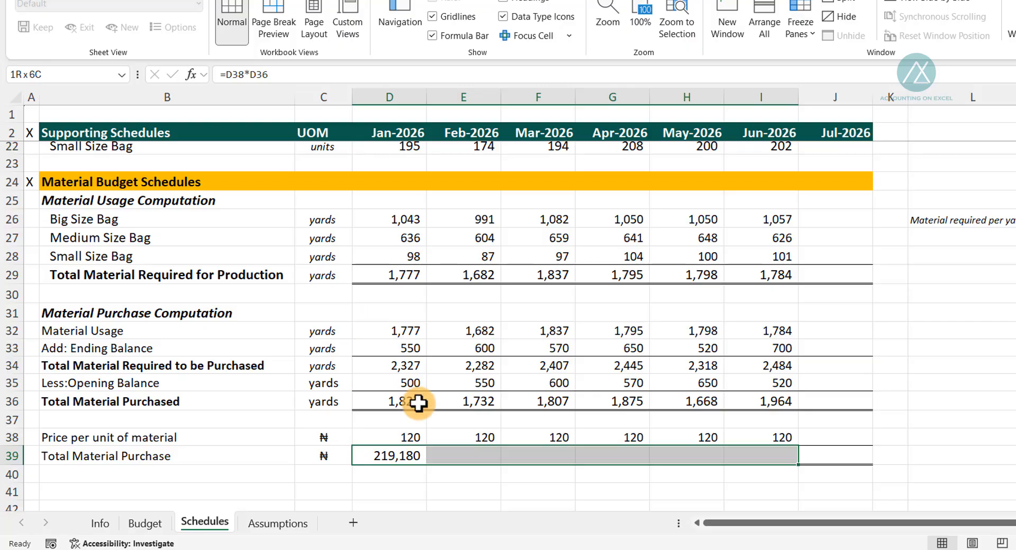
pyautogui.click(412, 457)
pyautogui.moveTo(427, 465); pyautogui.dragTo(712, 463)
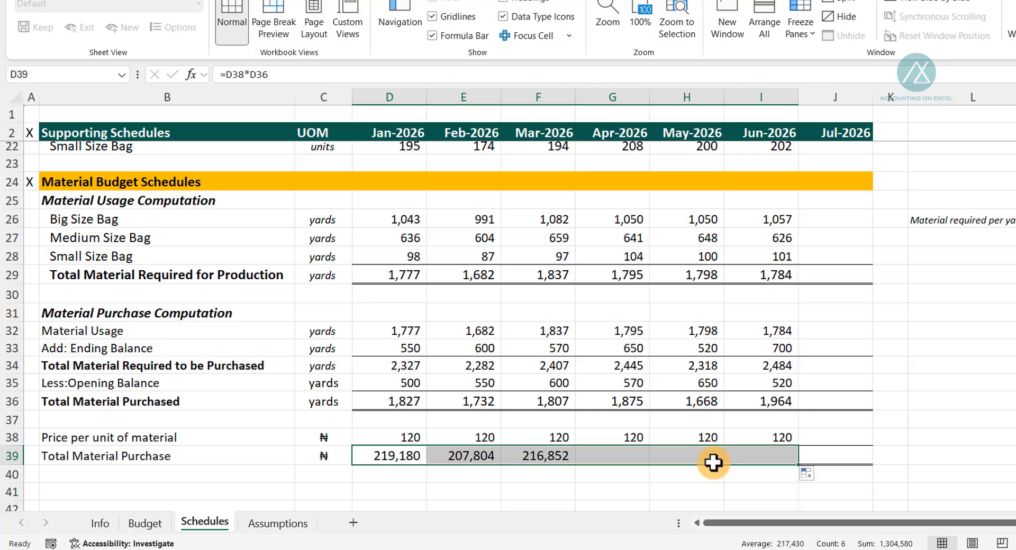
pyautogui.click(398, 451)
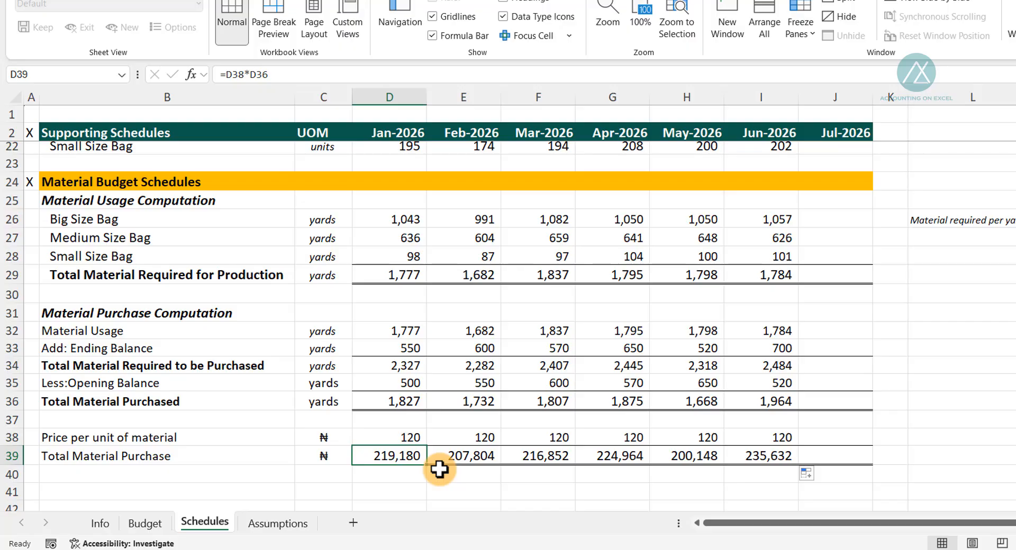
pyautogui.click(394, 403)
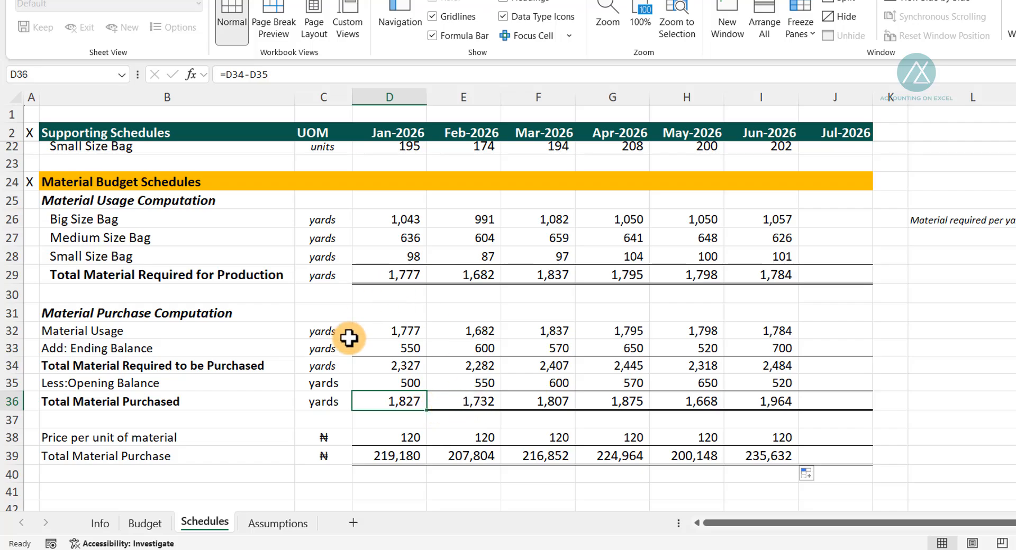
# Step: On the Budget sheet, link January's Total Material Purchased (in yards) to the purchase schedule with =Schedules!D36
pyautogui.hotkey('ctrl', 'pageup')
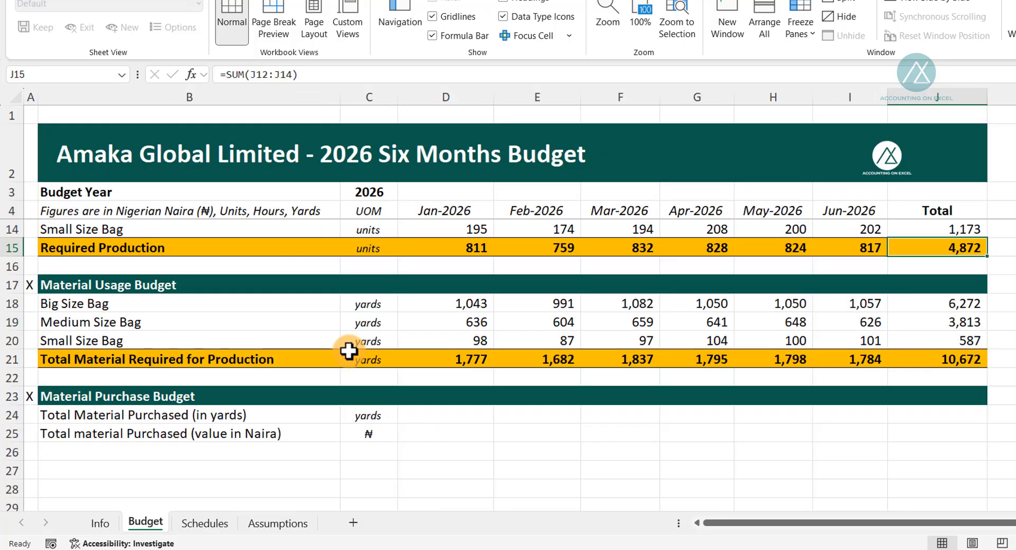
pyautogui.click(445, 407)
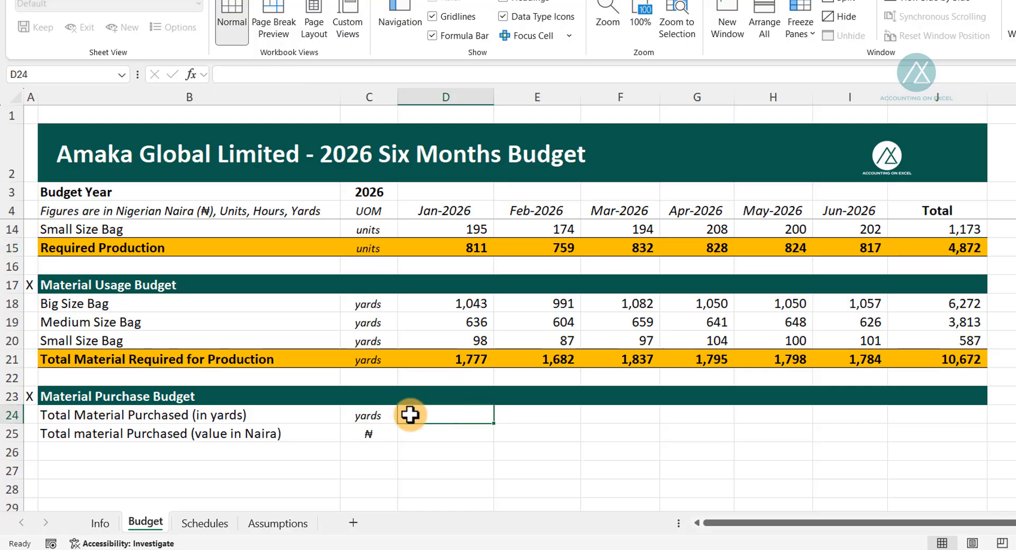
pyautogui.write('=')
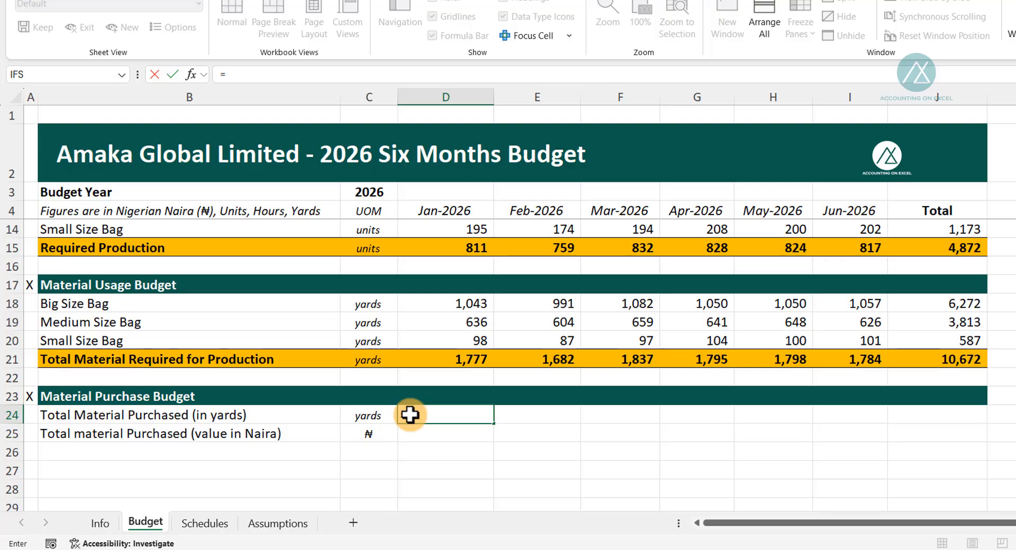
pyautogui.hotkey('ctrl', 'pagedown')
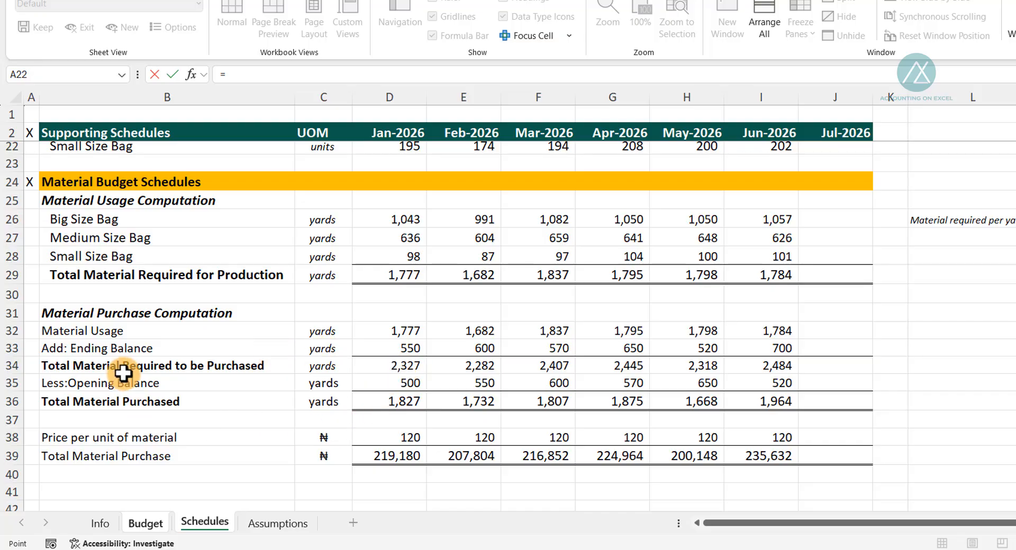
pyautogui.click(408, 402)
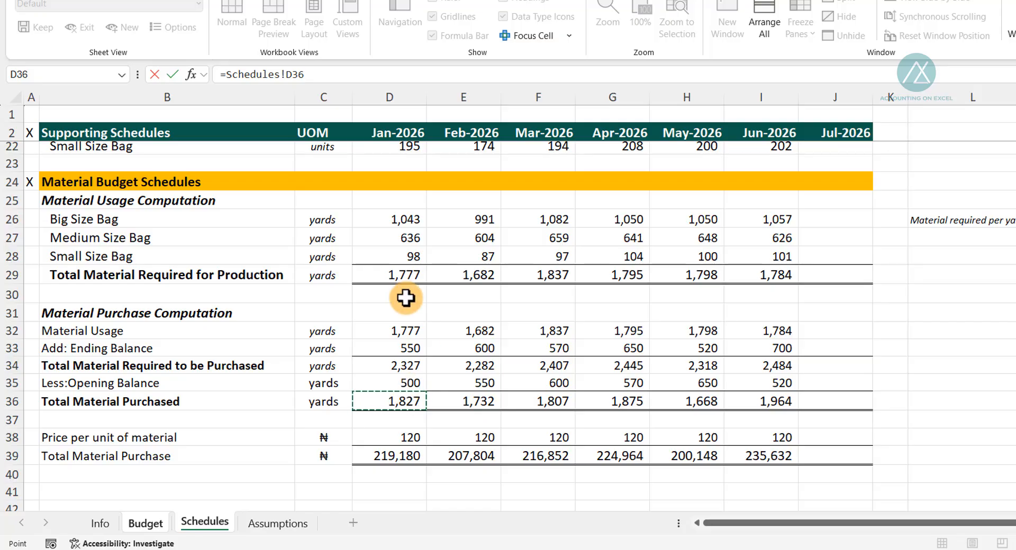
pyautogui.press('Return')
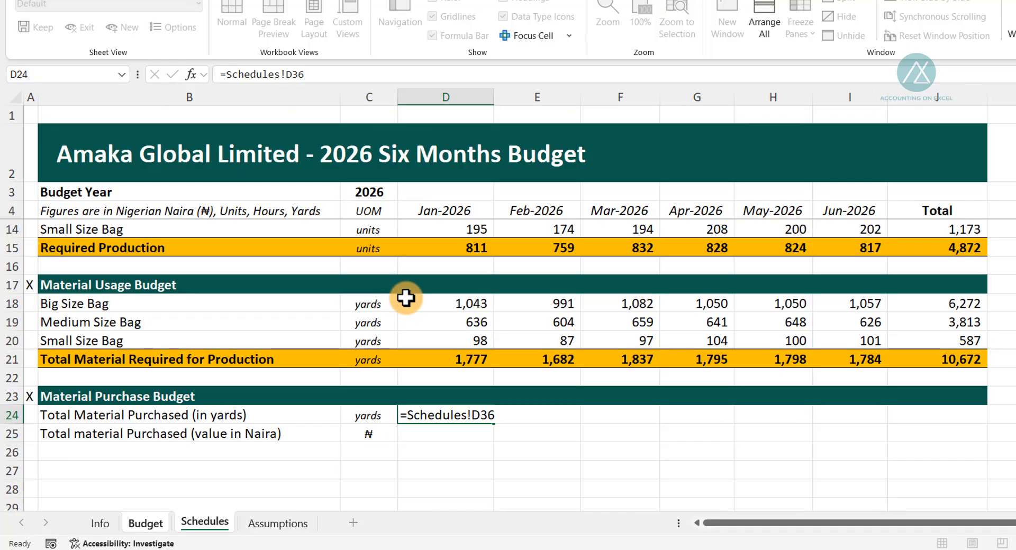
pyautogui.press('Up')
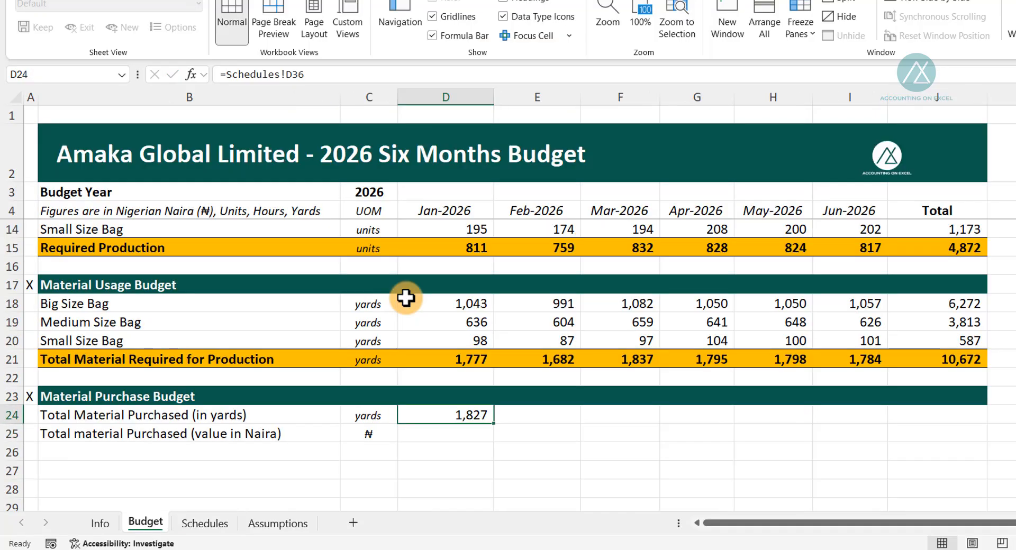
# Step: Link January's Total material Purchased (value in Naira) with =Schedules!D39 and extend both purchase rows through June 2026, leaving the Total column empty
pyautogui.press('Down')
pyautogui.write('=')
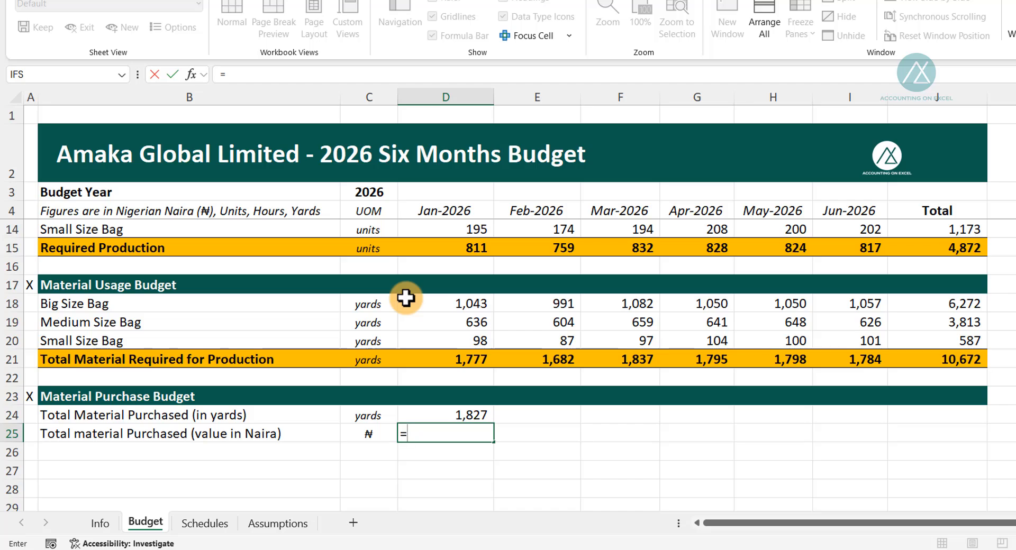
pyautogui.hotkey('ctrl', 'pagedown')
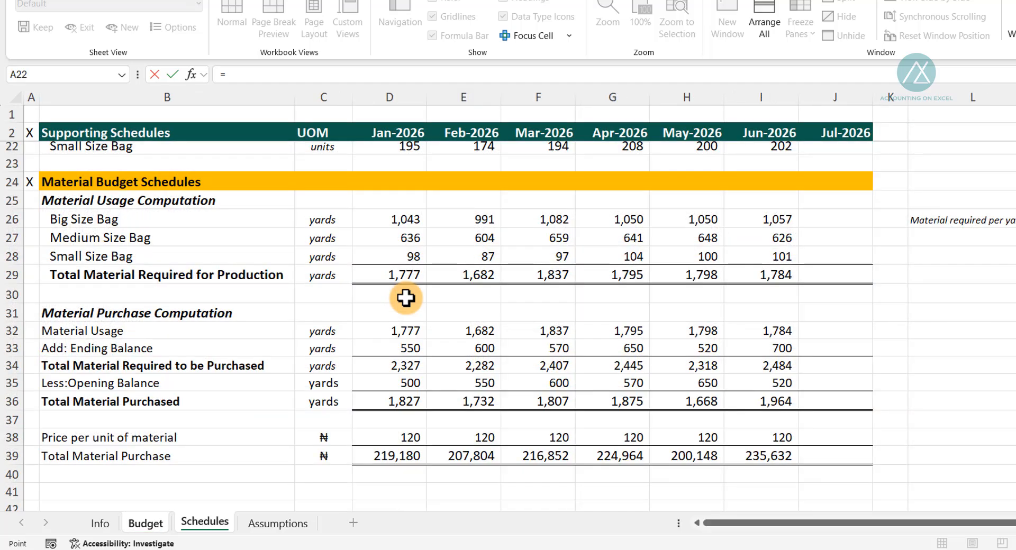
pyautogui.click(385, 456)
pyautogui.press('Return')
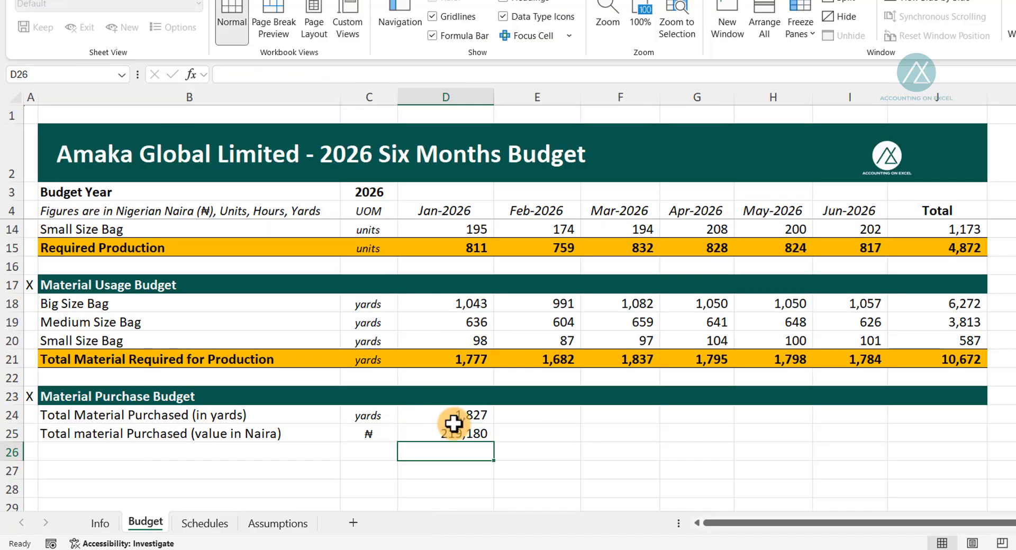
pyautogui.moveTo(453, 421); pyautogui.dragTo(924, 452)
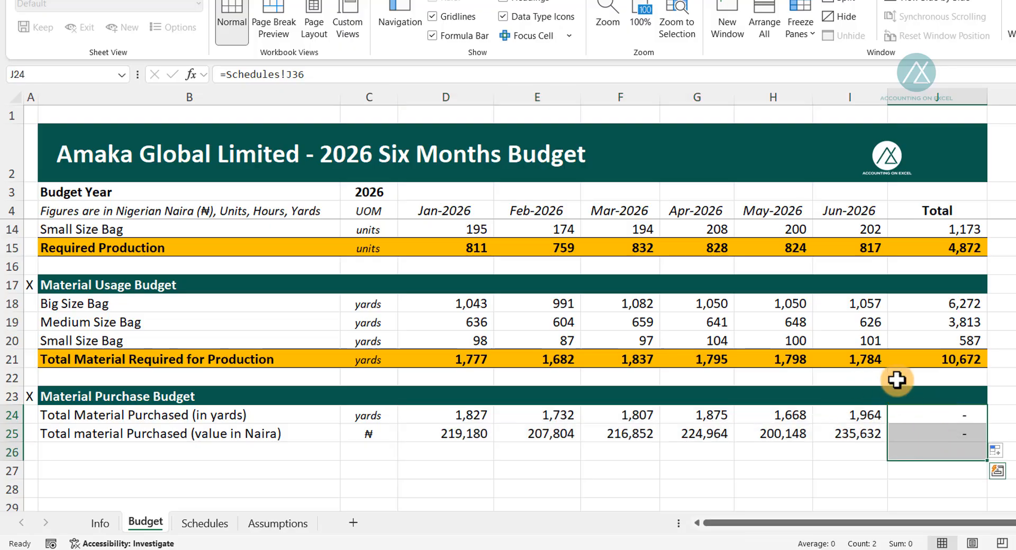
pyautogui.press('Delete')
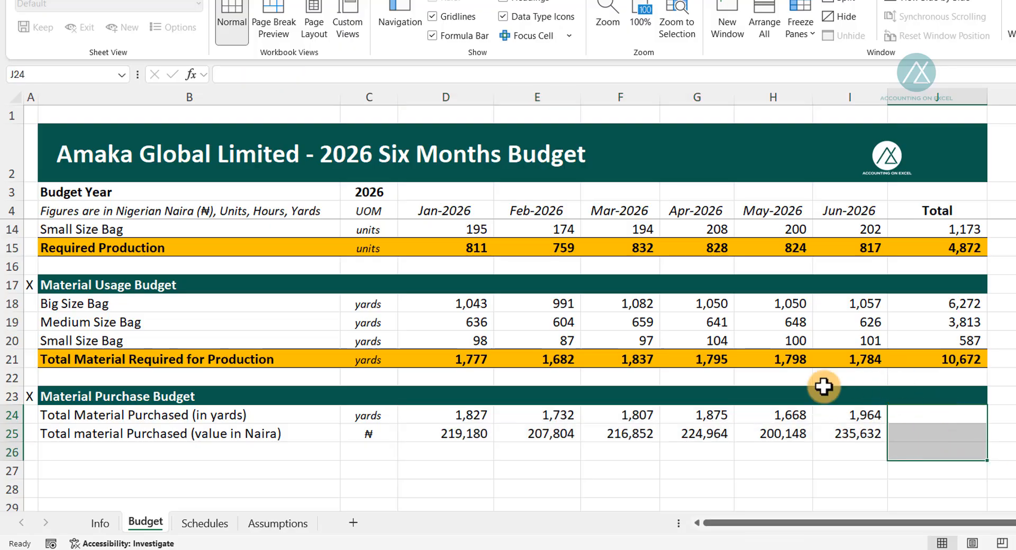
# Step: Total the purchased yards across January to June with =SUM(D24:I24) and copy the sum to the Naira value row
pyautogui.click(901, 416)
pyautogui.write('=S')
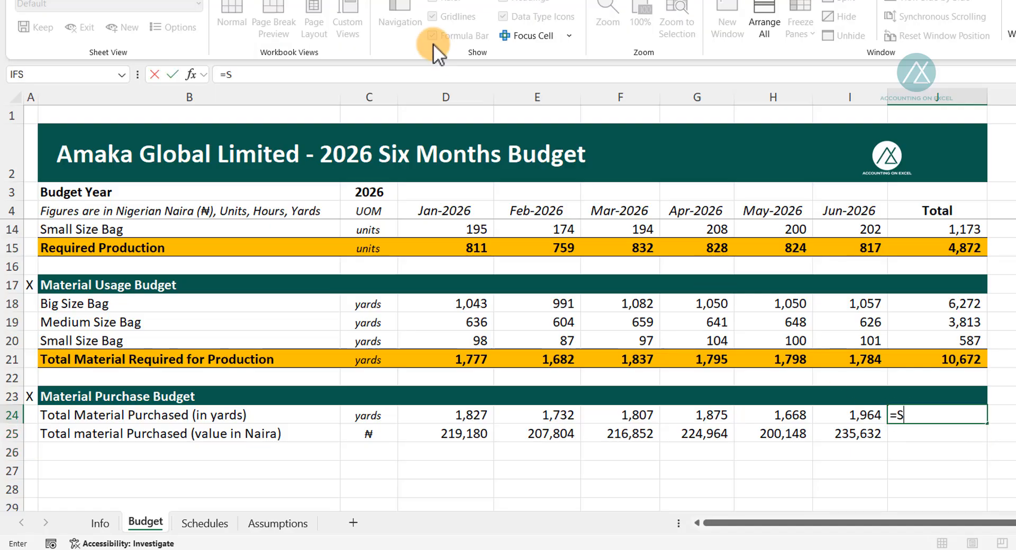
pyautogui.write('UM(')
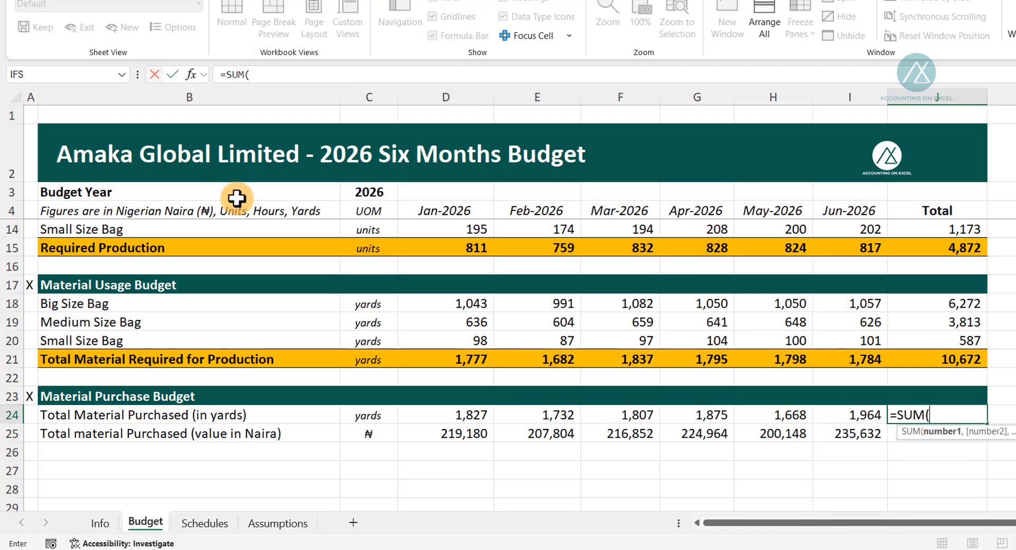
pyautogui.moveTo(443, 422); pyautogui.dragTo(851, 415)
pyautogui.press('Return')
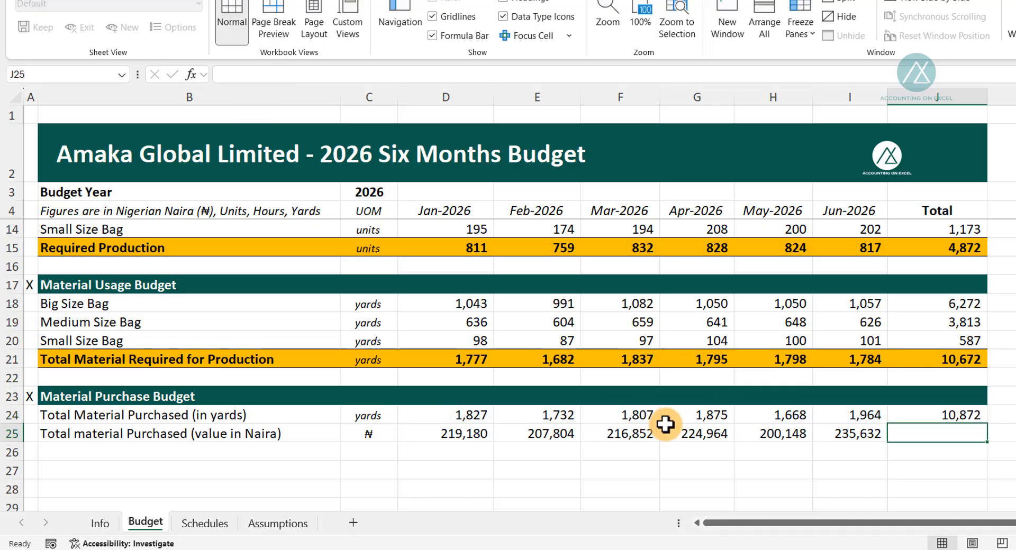
pyautogui.moveTo(932, 411); pyautogui.dragTo(930, 425)
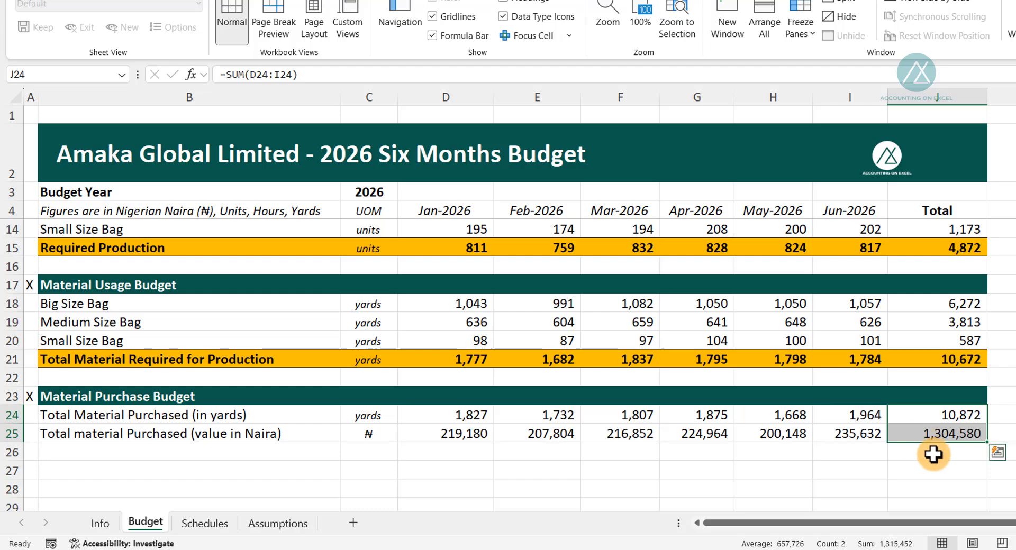
# Step: Review the six-month totals of material purchased in yards and in Naira, along with their sum formulas
pyautogui.click(927, 429)
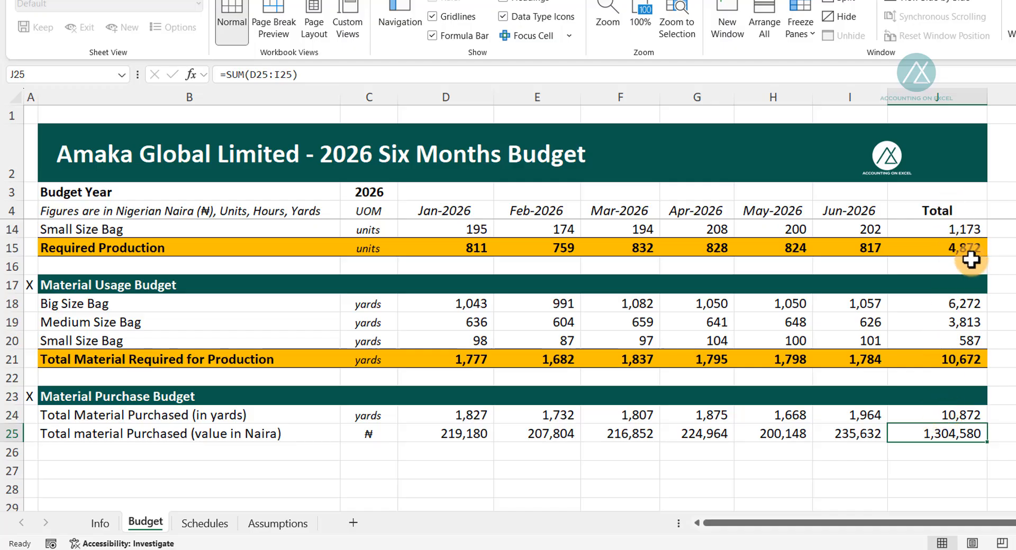
pyautogui.click(943, 411)
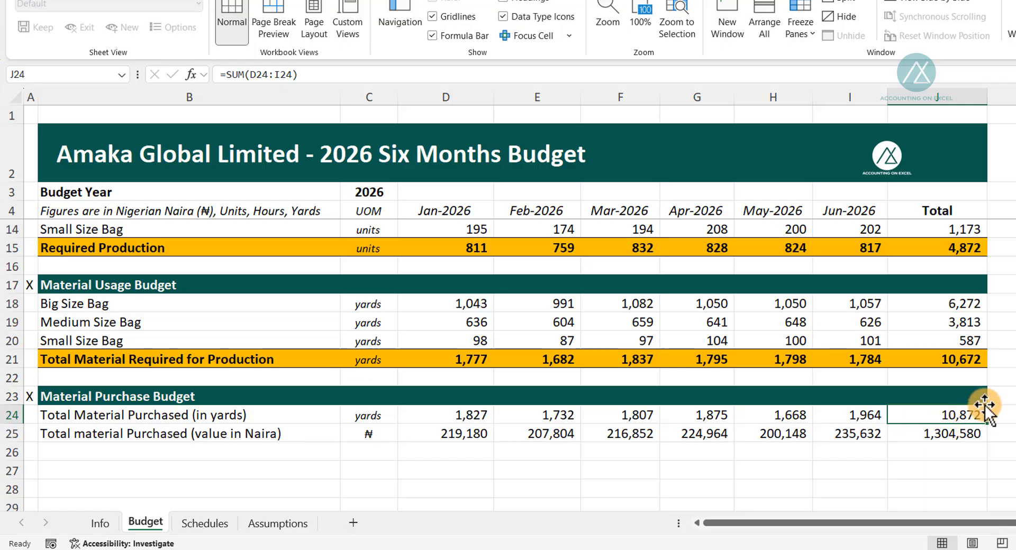
pyautogui.click(950, 433)
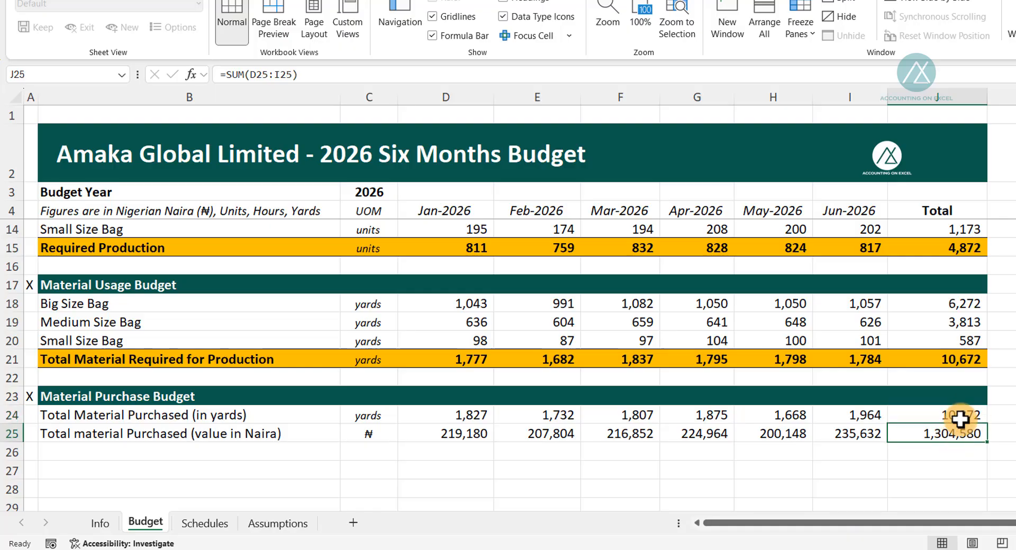
pyautogui.click(959, 412)
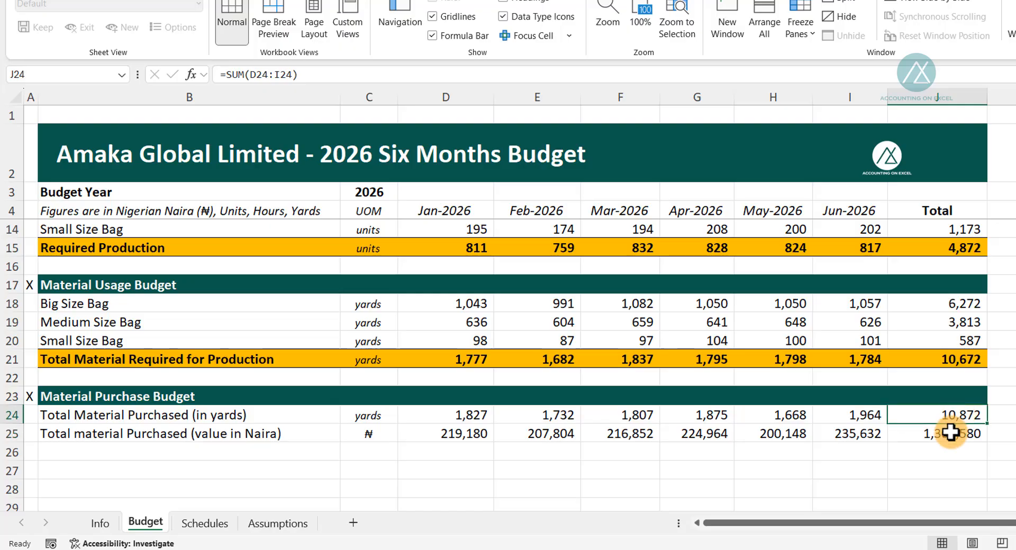
pyautogui.click(951, 433)
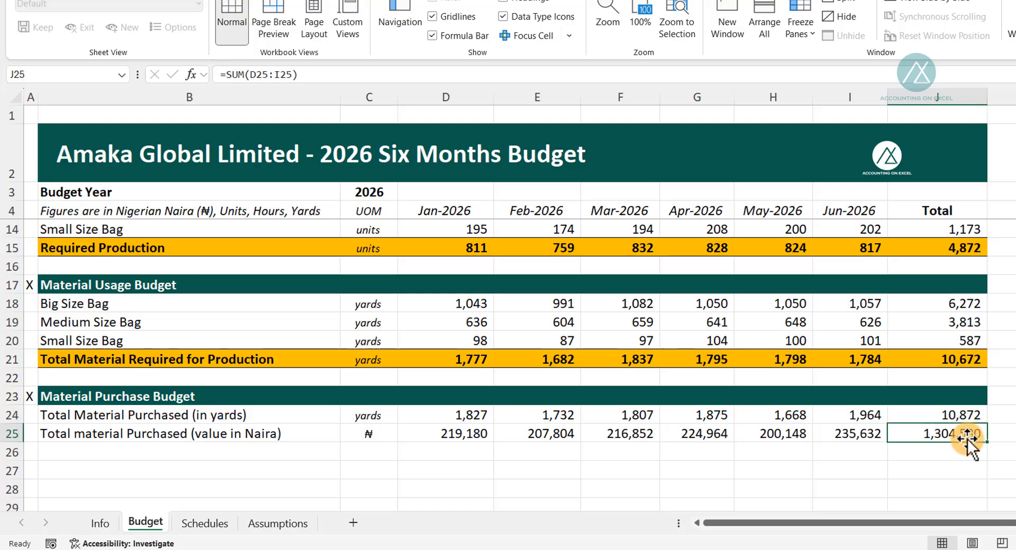